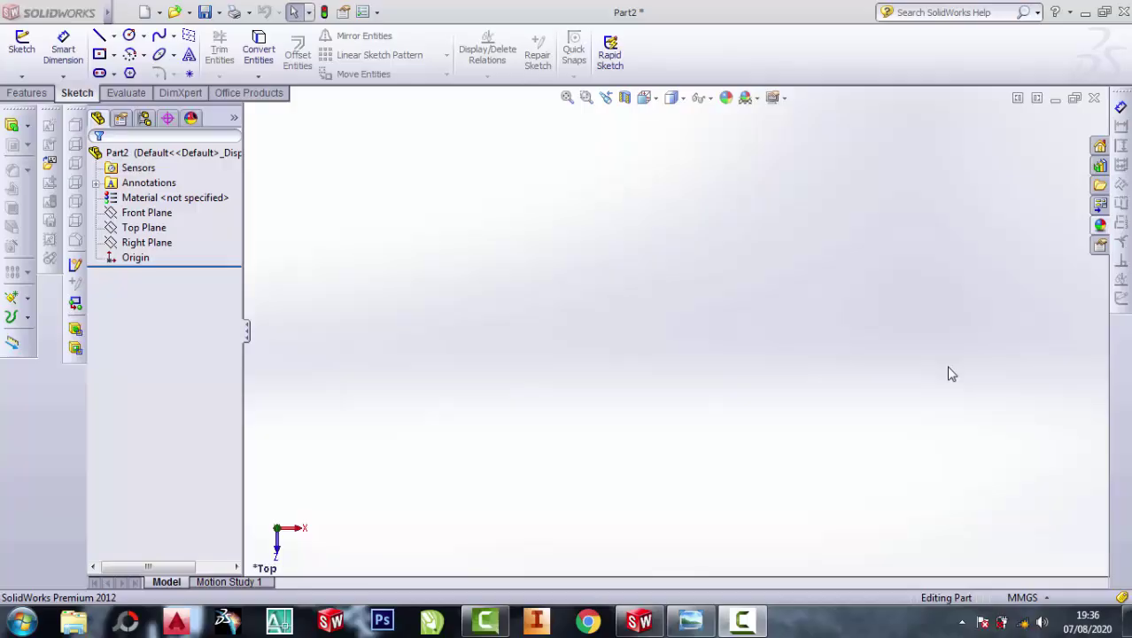
# Look over the bracket reference drawing, then put it away.
pyautogui.click(690, 620)
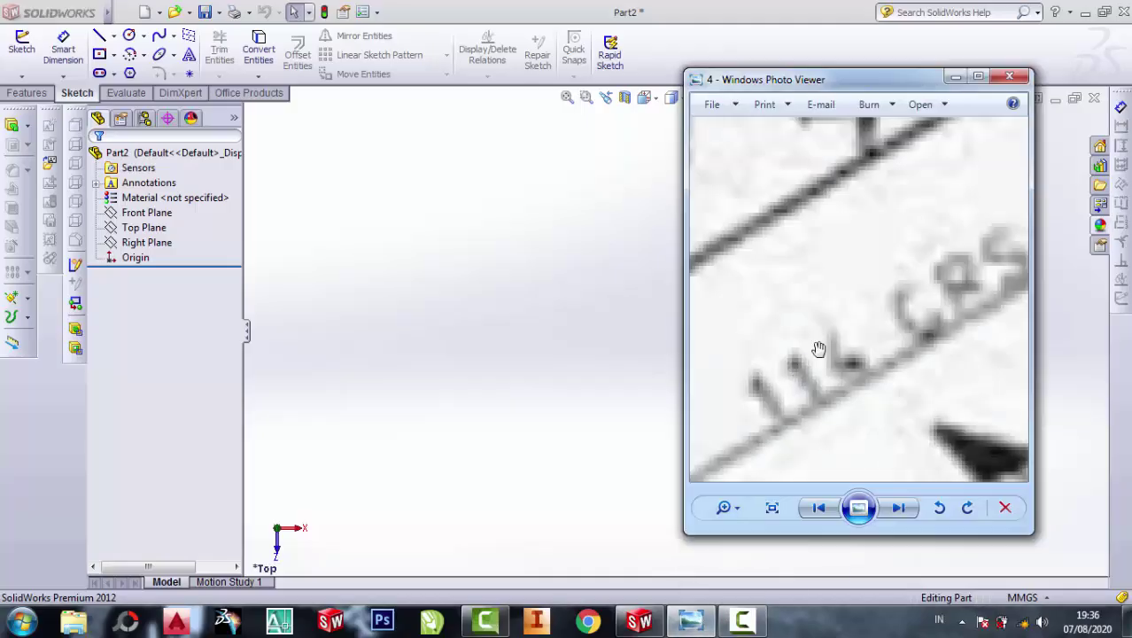
pyautogui.scroll(-2, 874, 288)
pyautogui.scroll(-2, 874, 288)
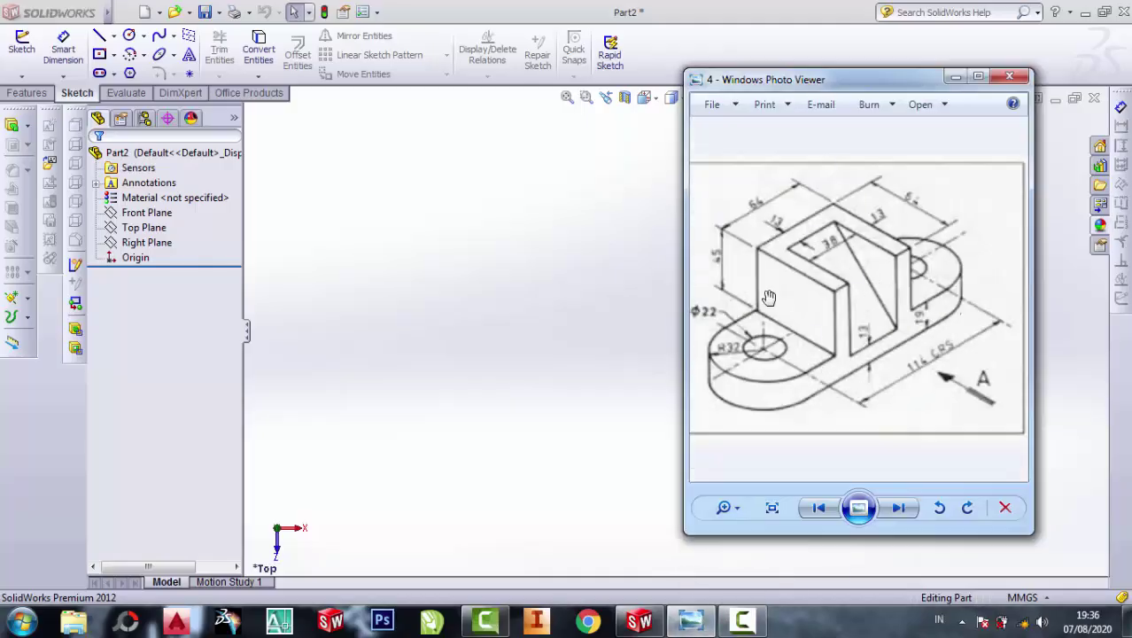
pyautogui.click(457, 242)
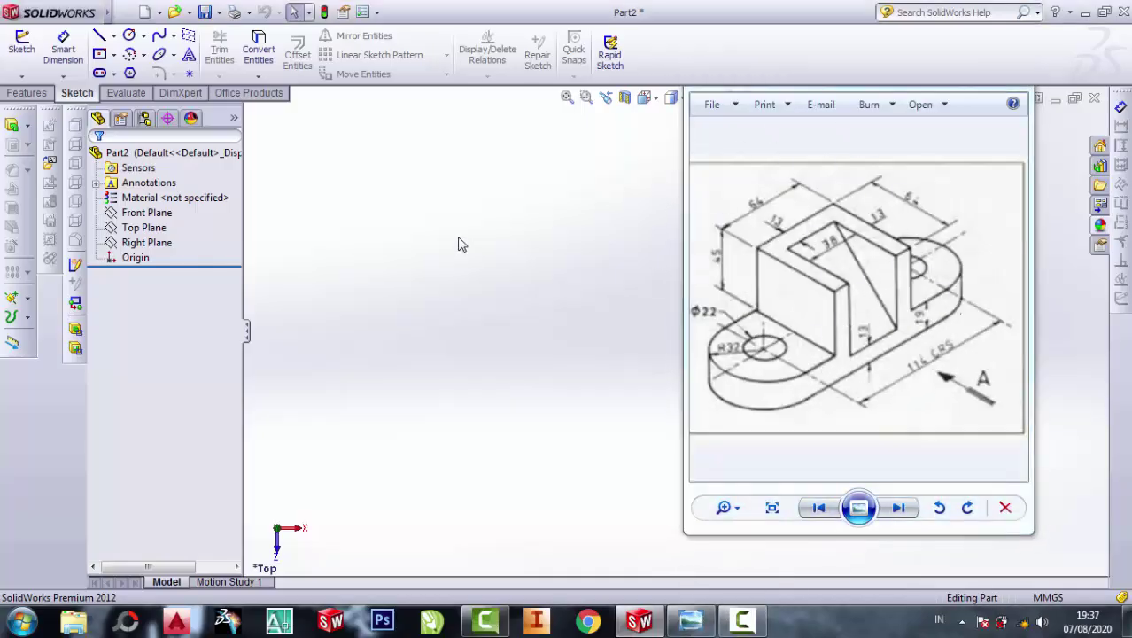
# Start a sketch on the Top Plane, viewed face-on, with the Center Rectangle tool.
pyautogui.click(136, 232)
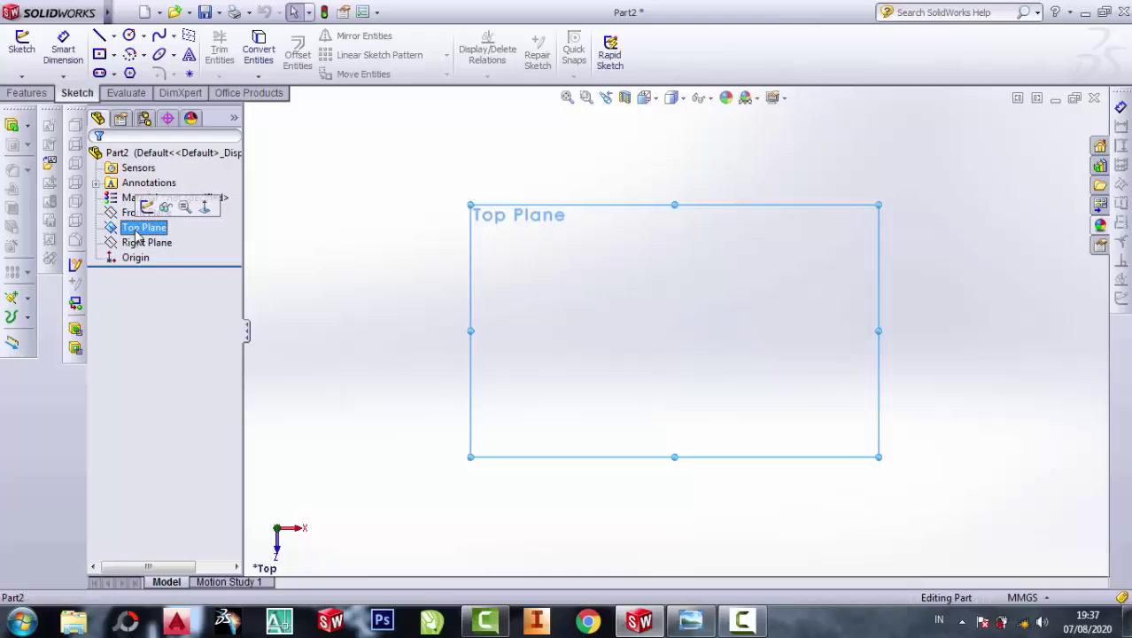
pyautogui.click(202, 206)
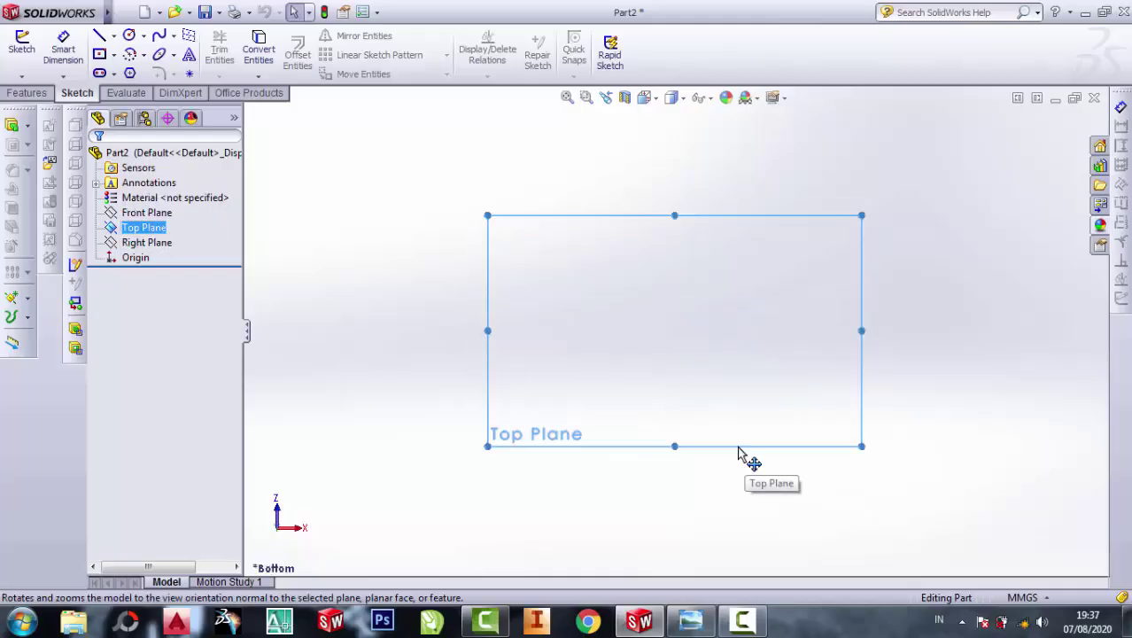
pyautogui.click(113, 55)
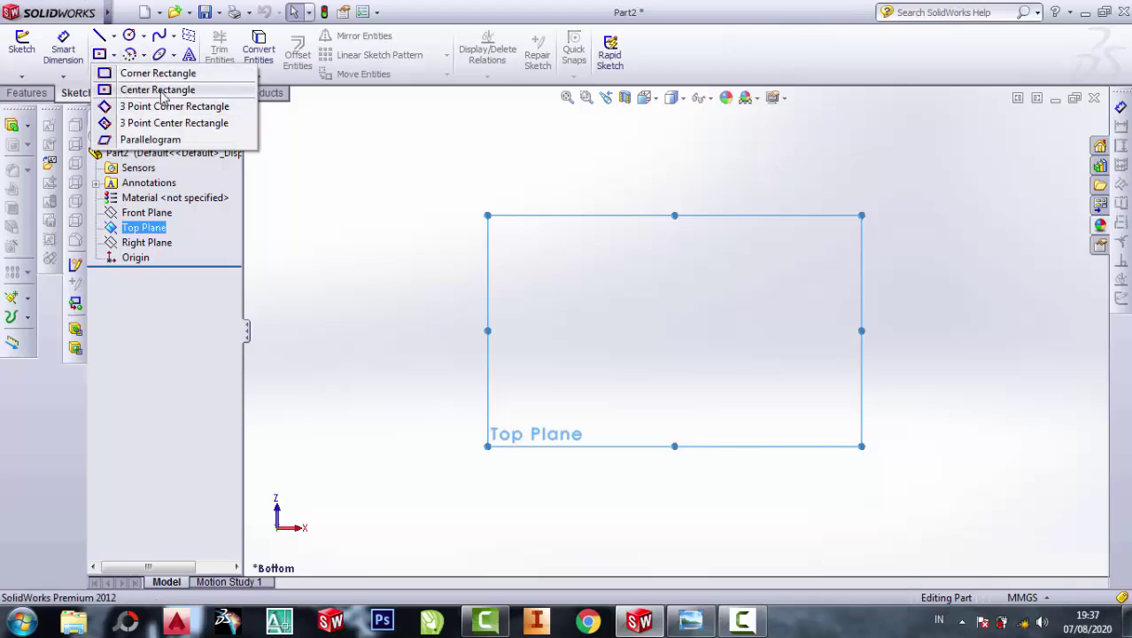
pyautogui.click(159, 91)
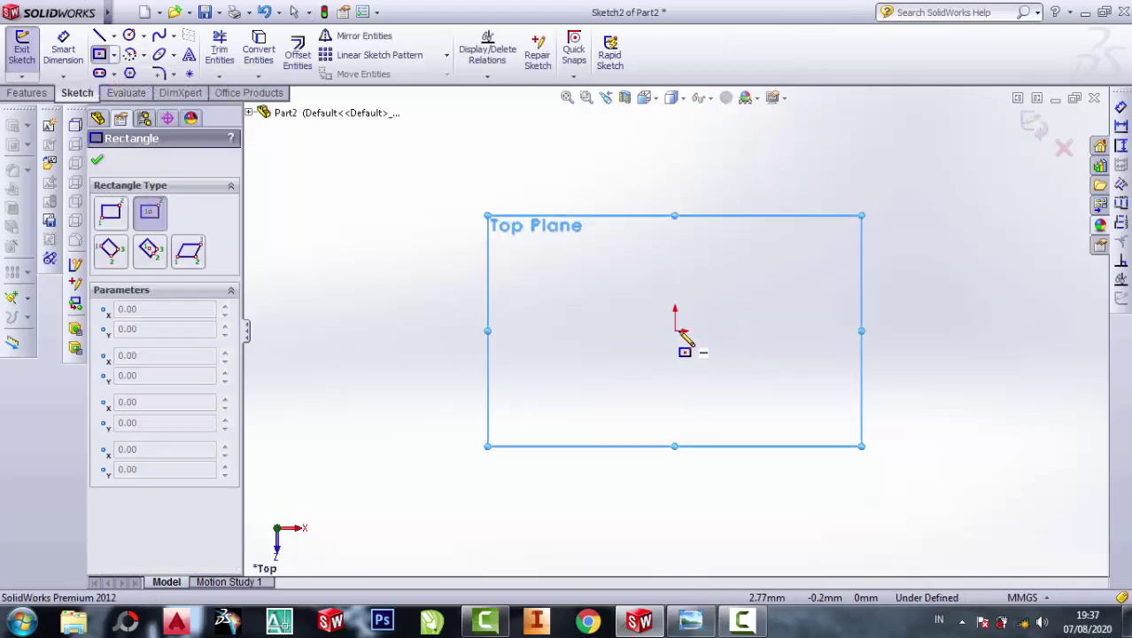
# Draw a centre rectangle from the origin and place a width dimension on its top edge.
pyautogui.click(676, 331)
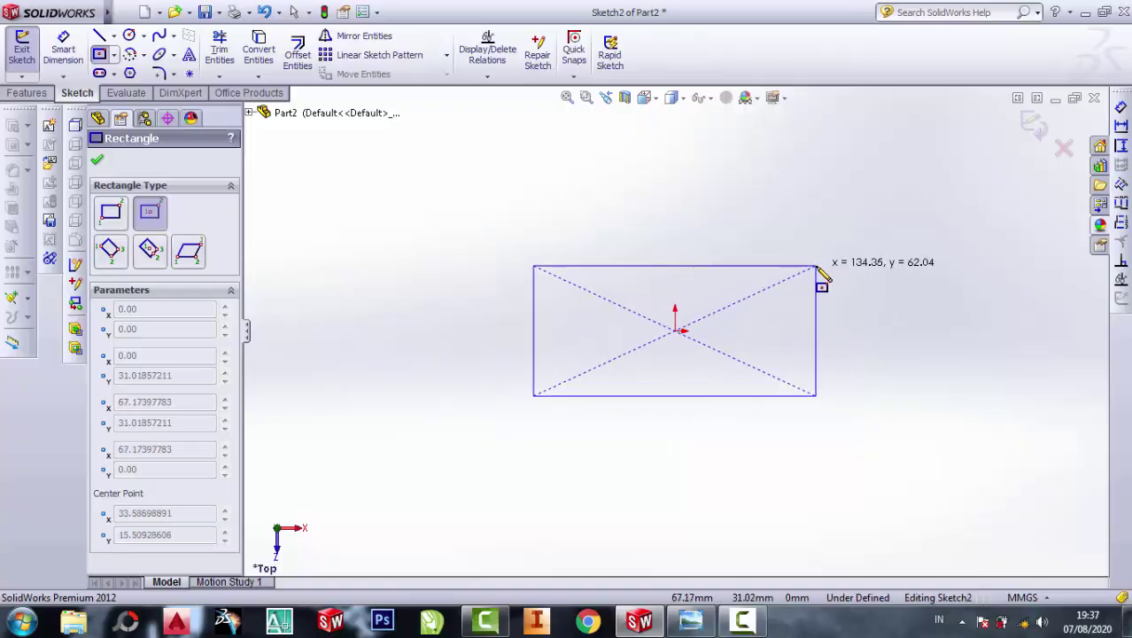
pyautogui.click(817, 266)
pyautogui.moveTo(690, 621)
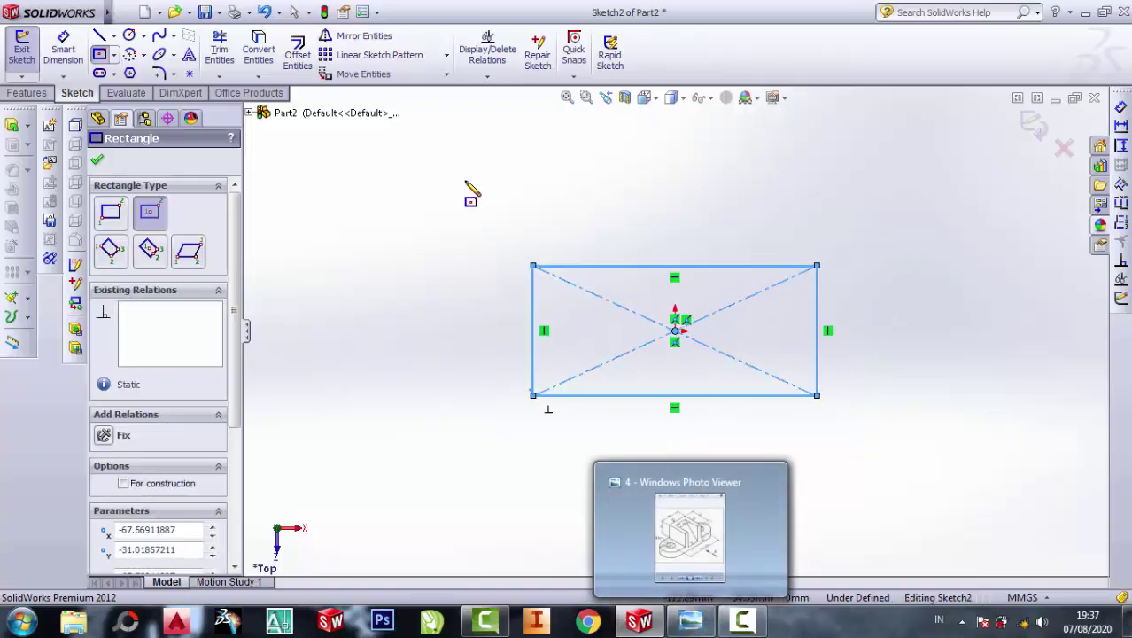
pyautogui.click(63, 49)
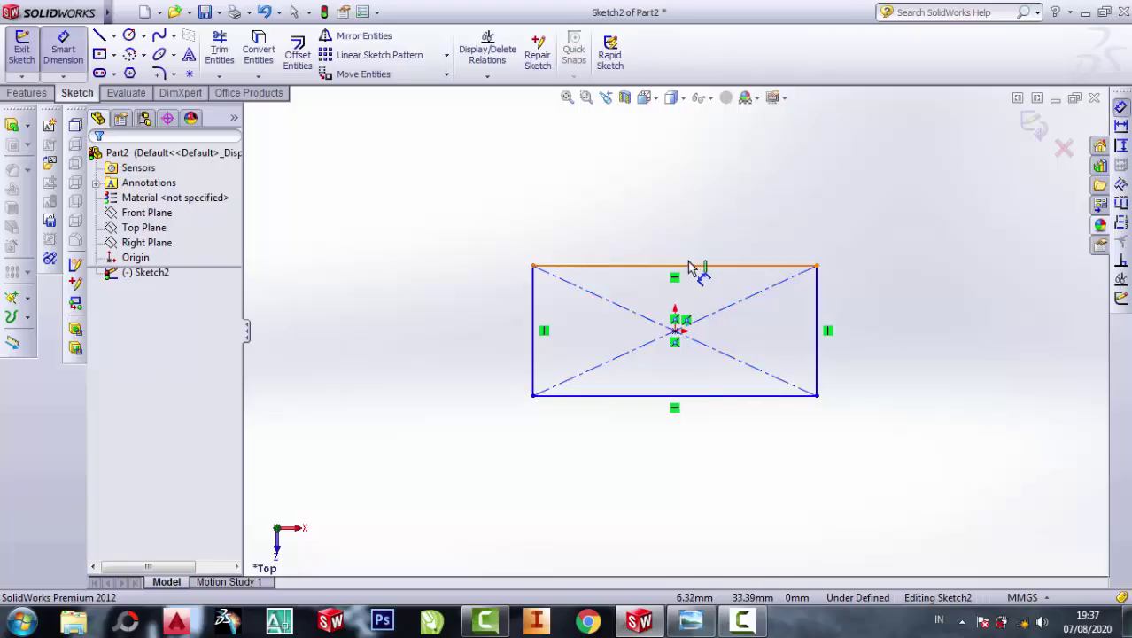
pyautogui.click(700, 266)
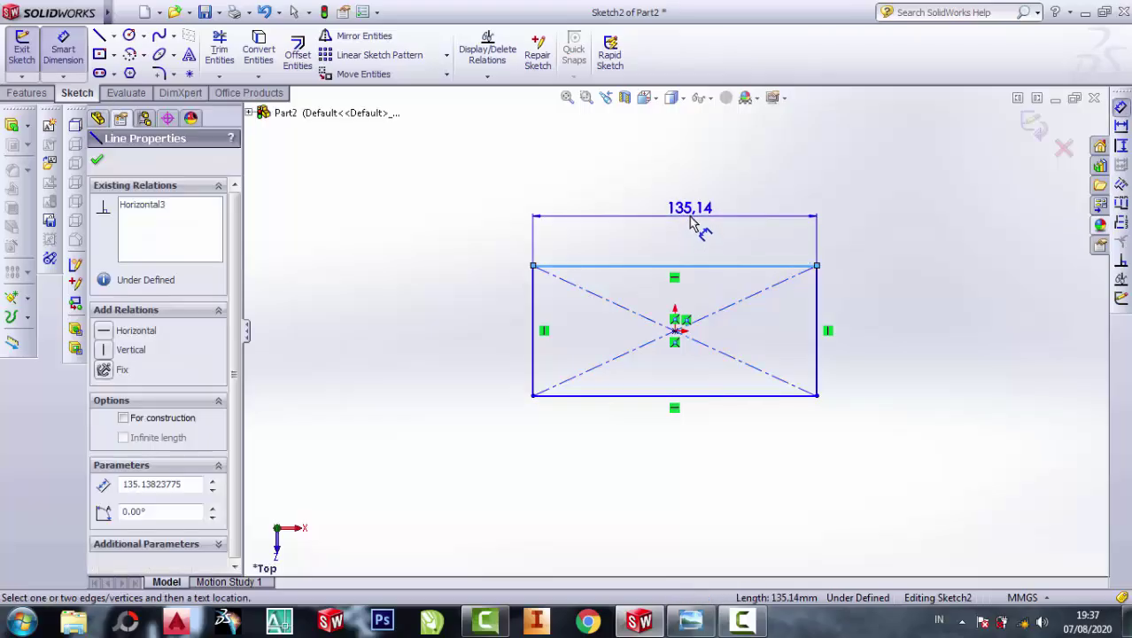
pyautogui.click(694, 221)
# Check the reference drawing and set the rectangle's width to 116 mm.
pyautogui.click(691, 620)
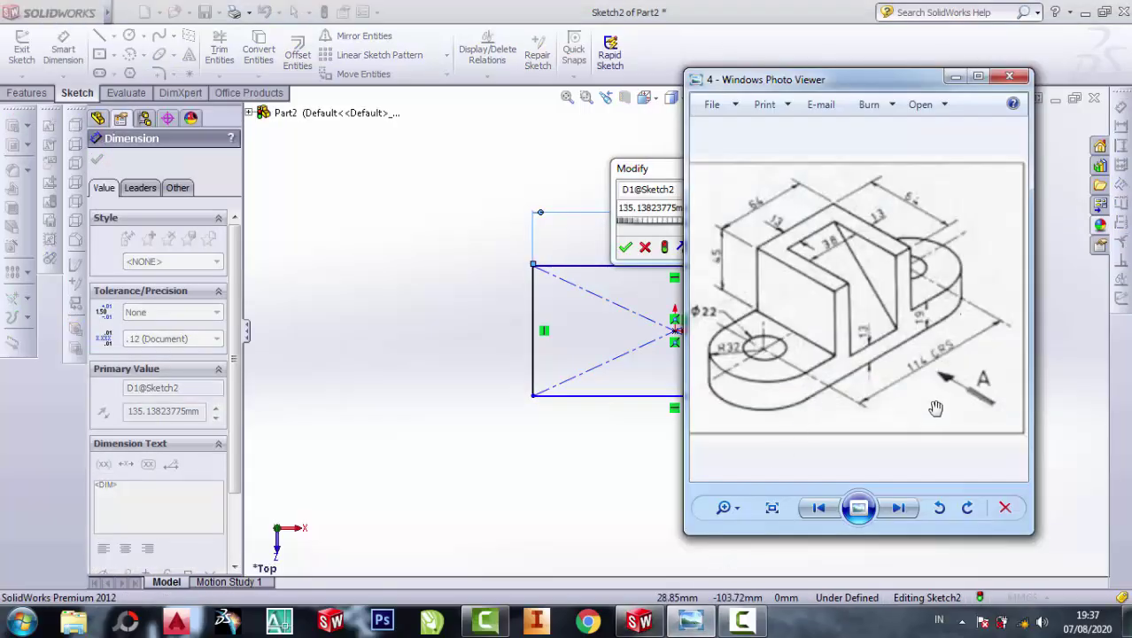
pyautogui.scroll(2, 936, 408)
pyautogui.scroll(2, 955, 404)
pyautogui.scroll(1, 902, 371)
pyautogui.scroll(1, 803, 331)
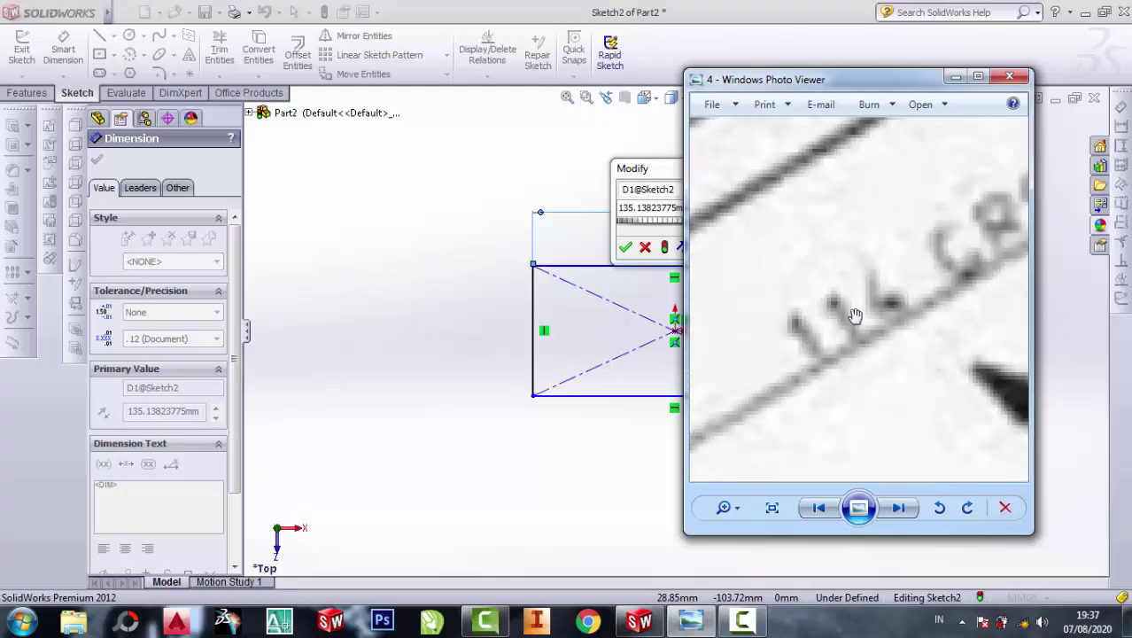
pyautogui.click(956, 77)
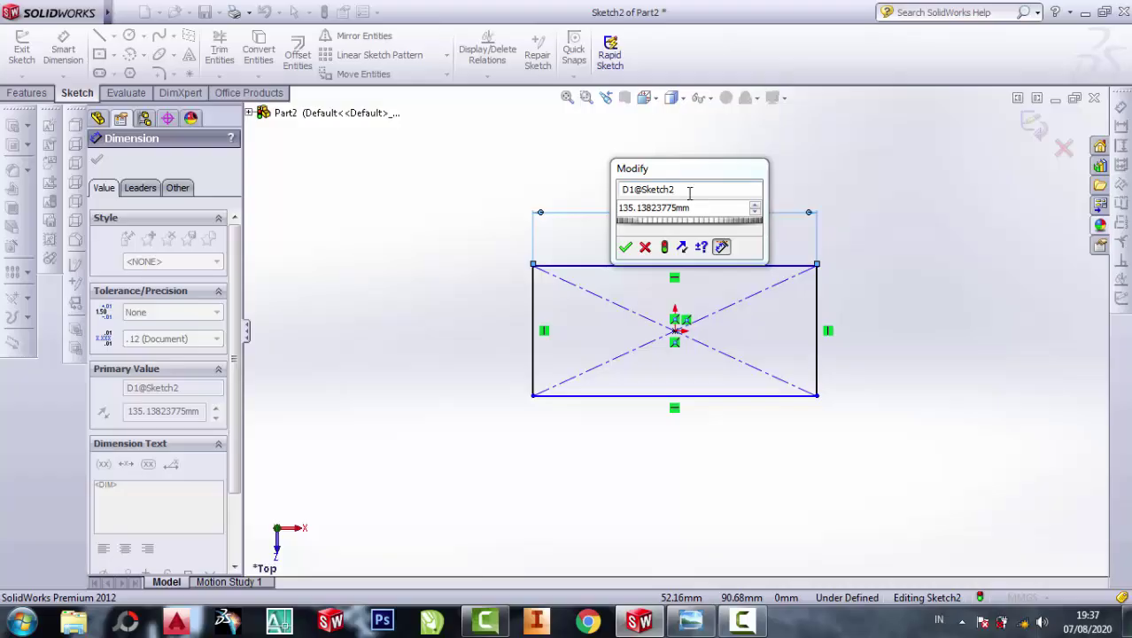
pyautogui.click(682, 189)
pyautogui.moveTo(698, 206); pyautogui.dragTo(619, 207)
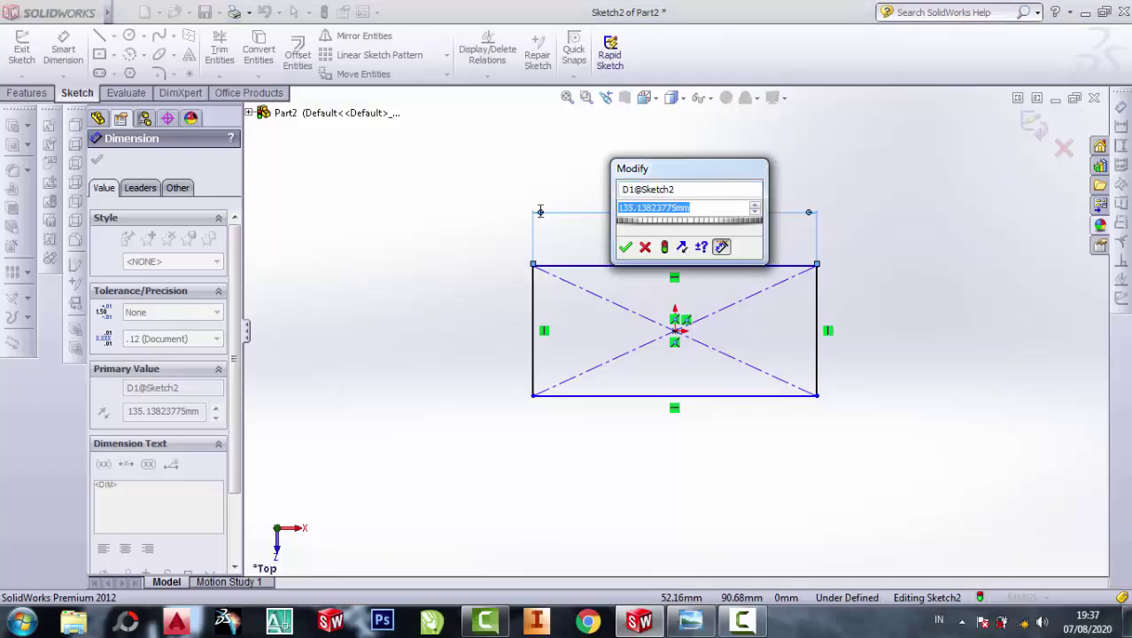
pyautogui.write('11')
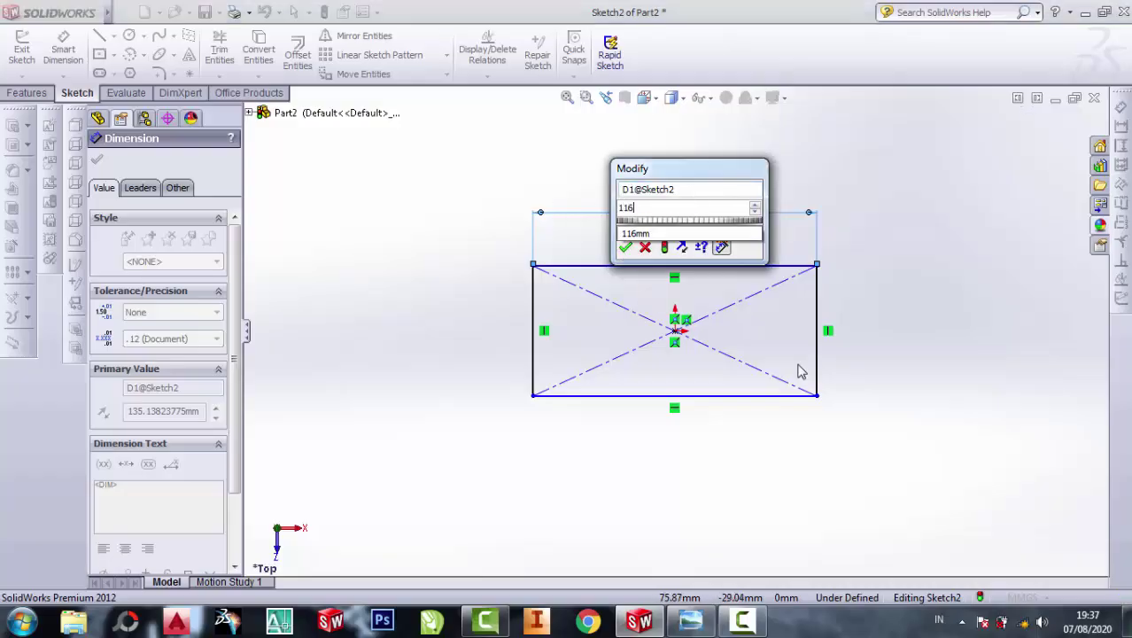
pyautogui.write('6')
pyautogui.click(624, 248)
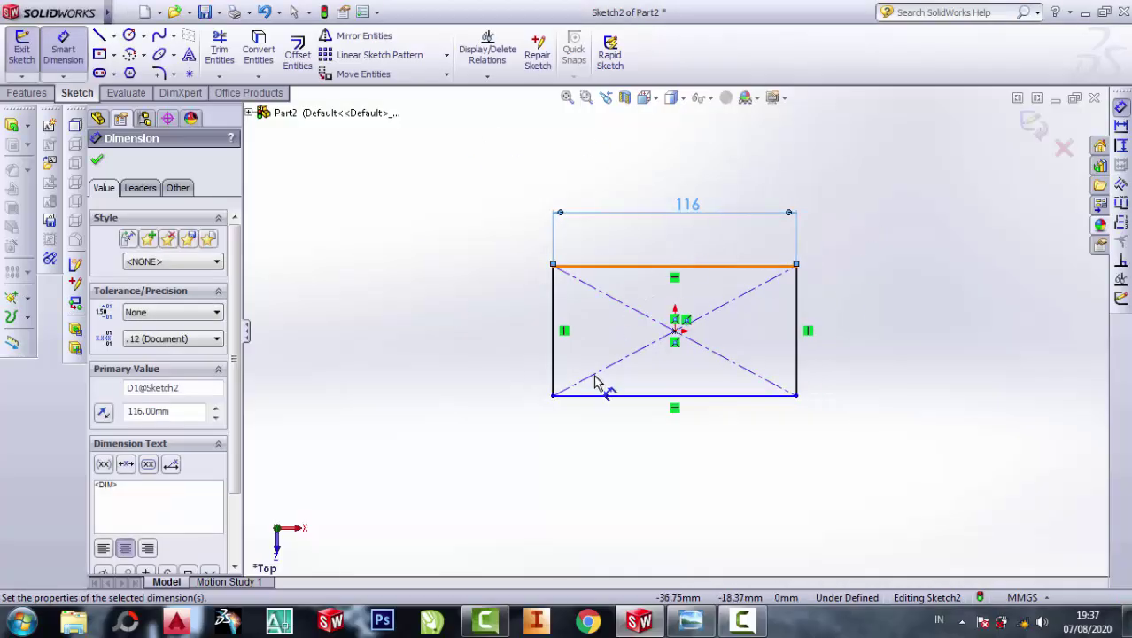
pyautogui.click(690, 620)
pyautogui.scroll(-5, 802, 390)
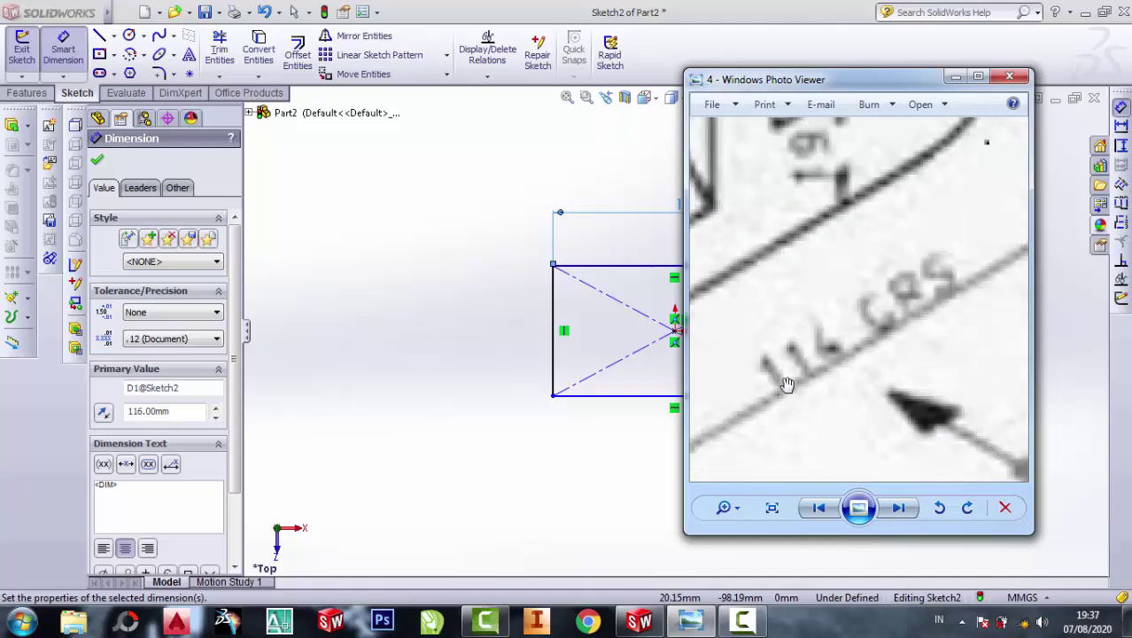
pyautogui.scroll(3, 748, 394)
pyautogui.scroll(2, 724, 378)
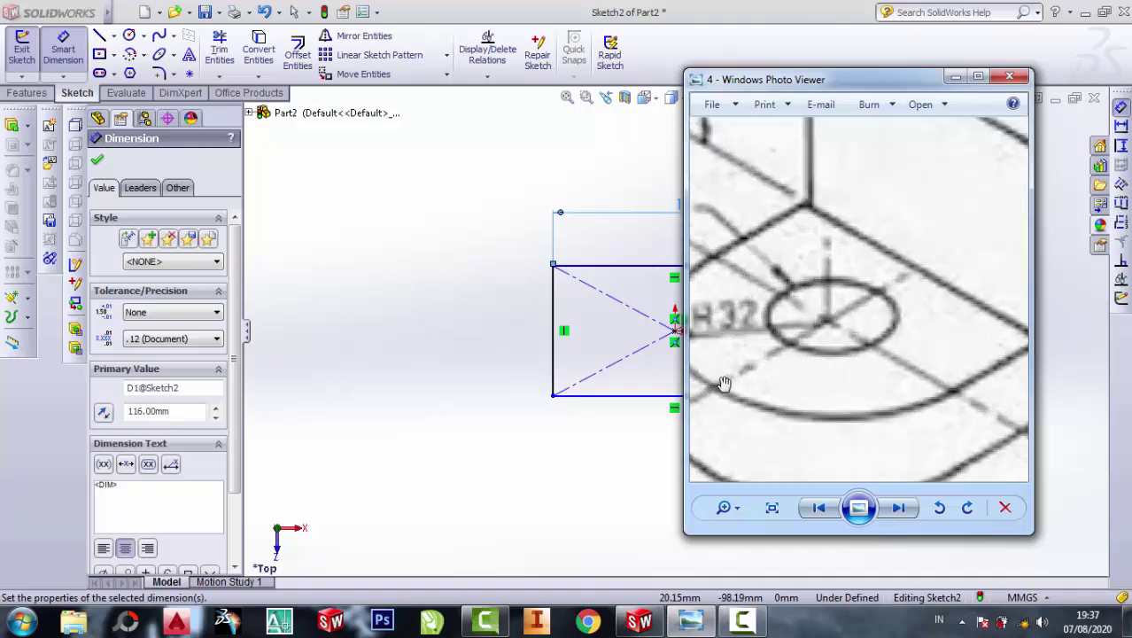
pyautogui.scroll(-1, 731, 368)
pyautogui.scroll(1, 740, 345)
pyautogui.scroll(1, 741, 350)
pyautogui.scroll(1, 748, 354)
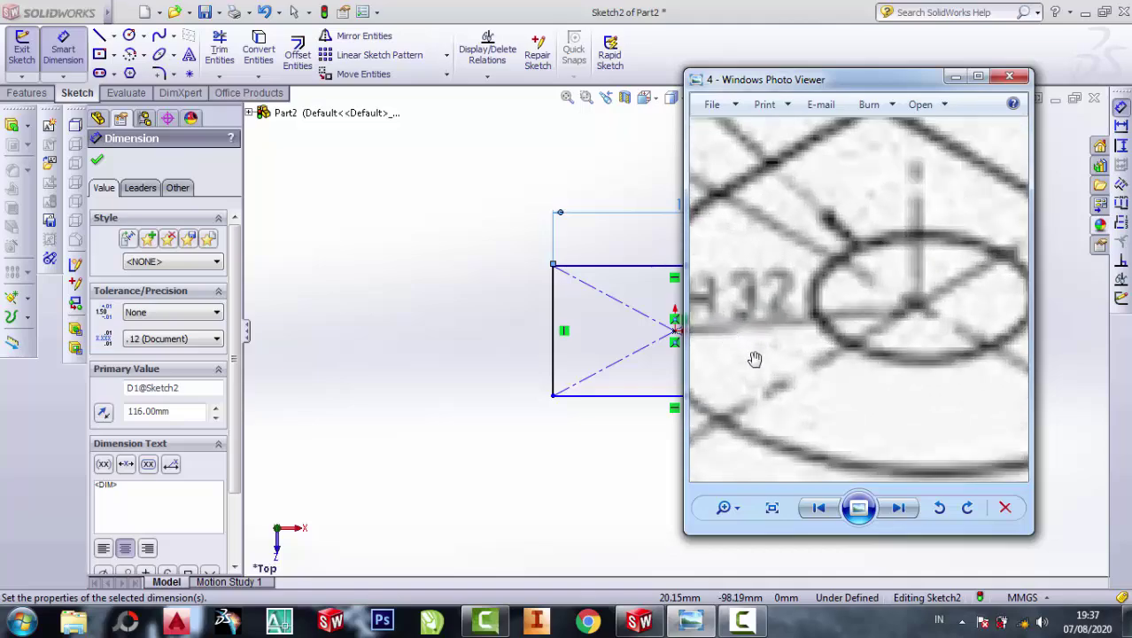
pyautogui.scroll(-2, 753, 359)
pyautogui.scroll(2, 739, 359)
pyautogui.scroll(1, 730, 358)
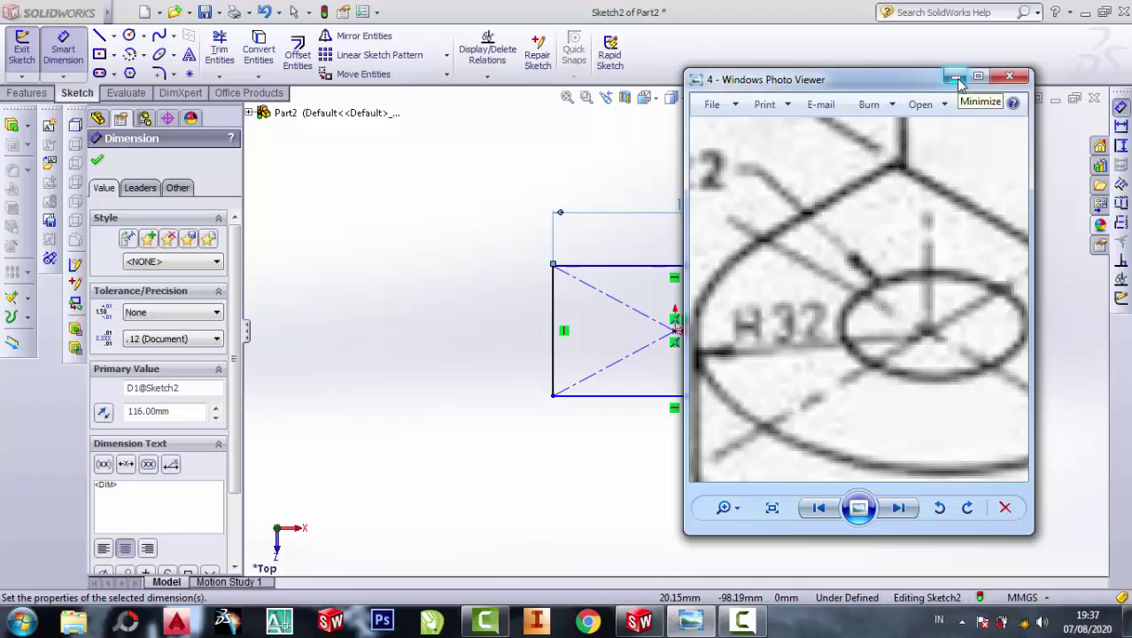
pyautogui.click(957, 80)
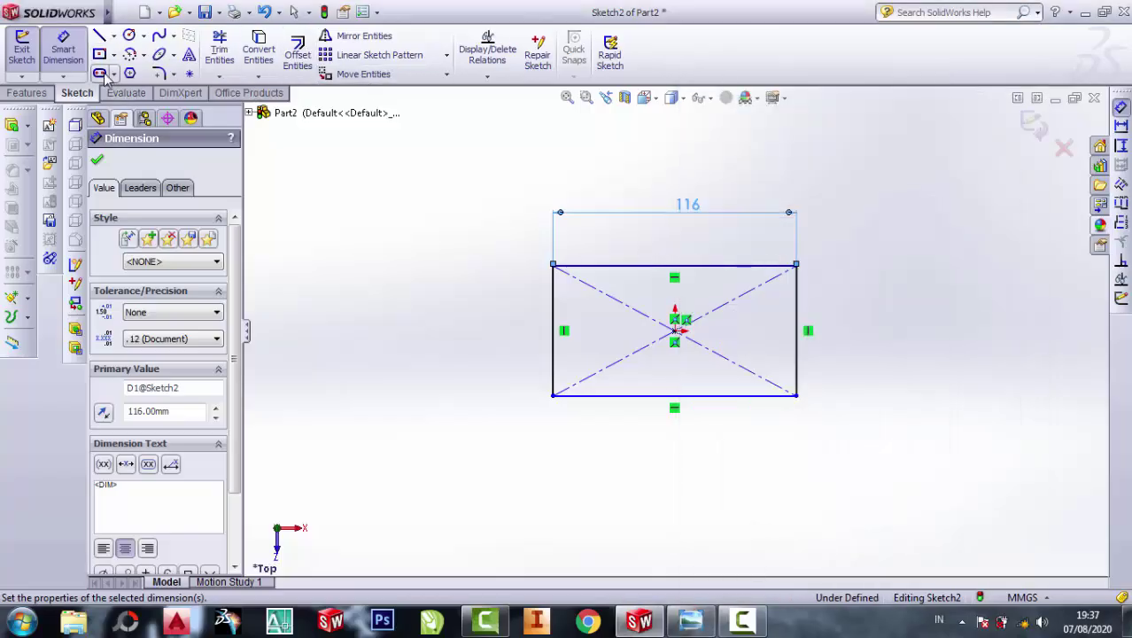
# Dimension the rectangle's left edge and look up its height on the reference drawing.
pyautogui.click(550, 314)
pyautogui.click(470, 315)
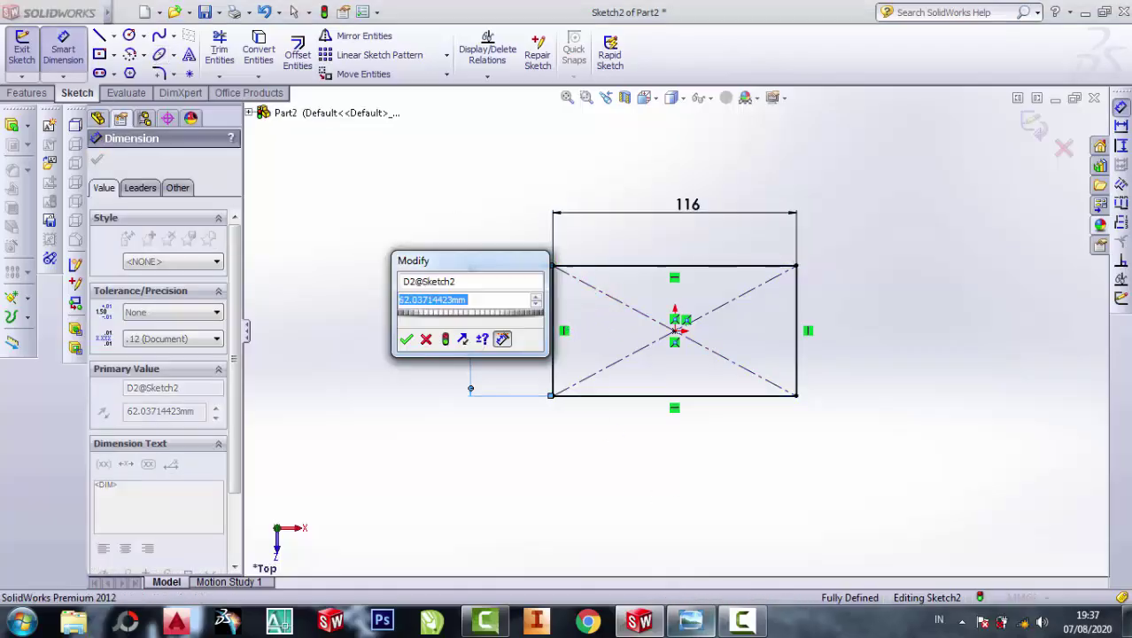
pyautogui.click(693, 627)
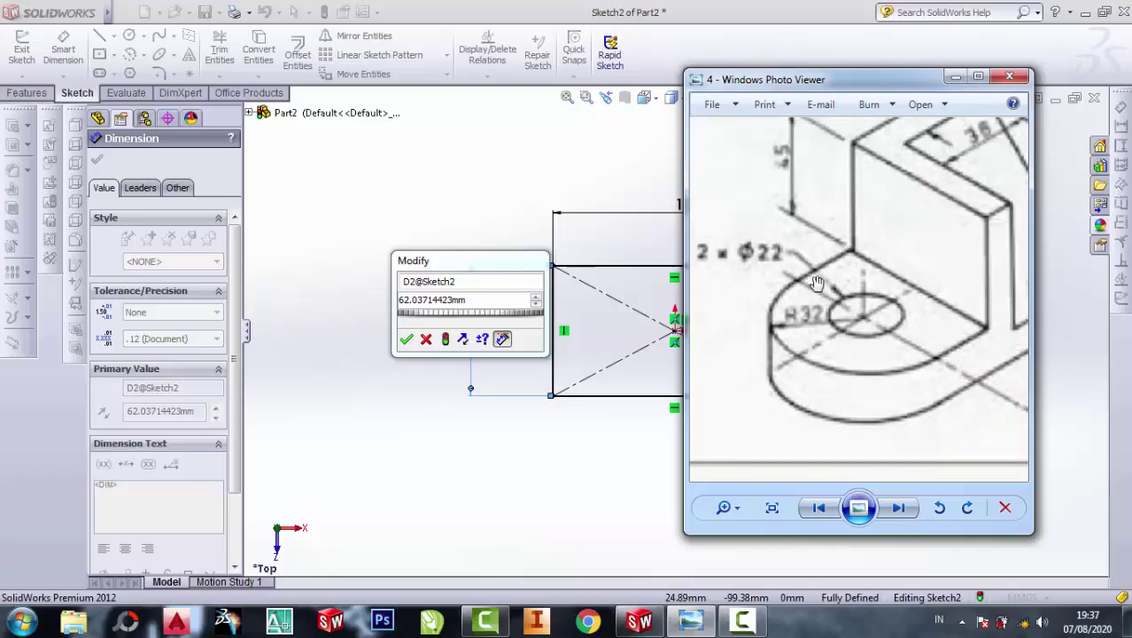
pyautogui.scroll(-2, 800, 280)
pyautogui.scroll(1, 722, 301)
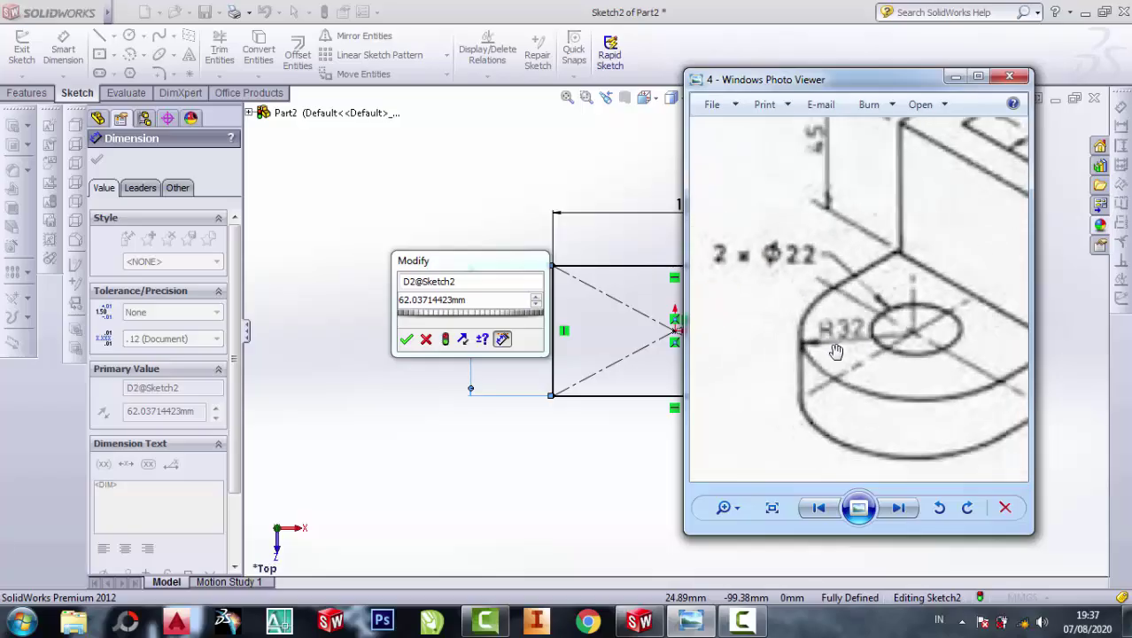
pyautogui.scroll(-1, 733, 306)
pyautogui.scroll(2, 742, 312)
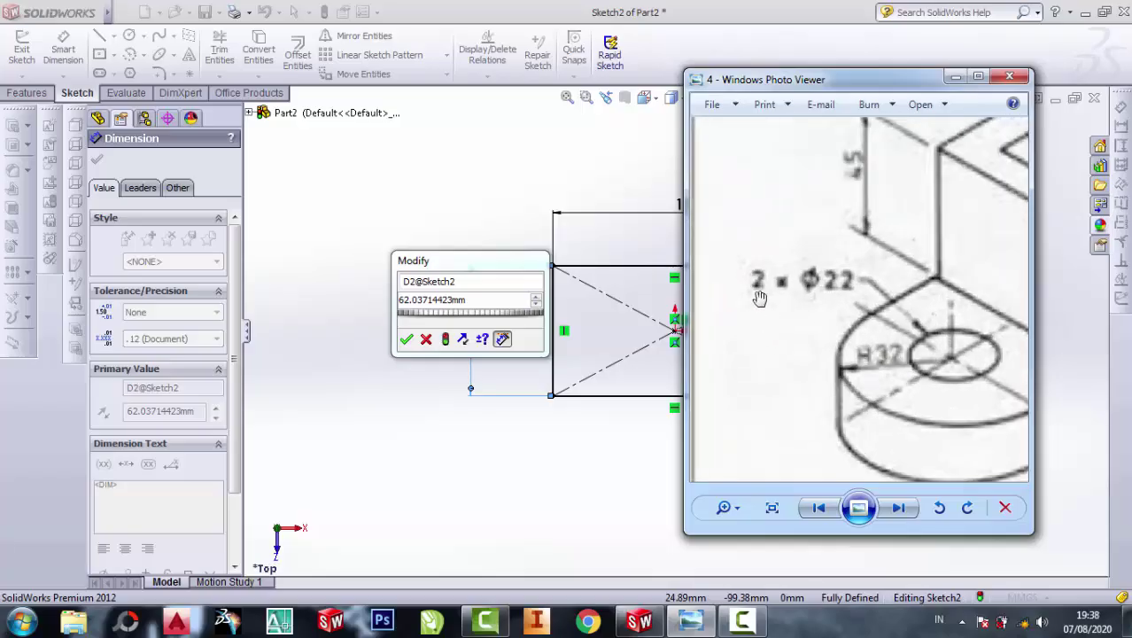
pyautogui.scroll(1, 921, 398)
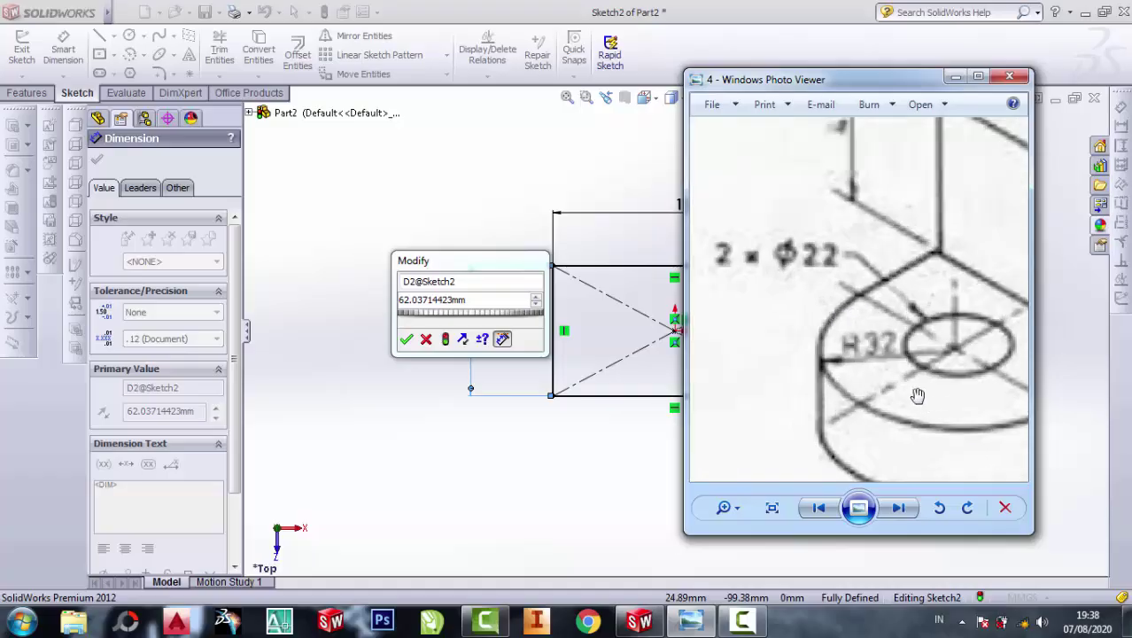
pyautogui.scroll(1, 903, 377)
pyautogui.scroll(-1, 893, 364)
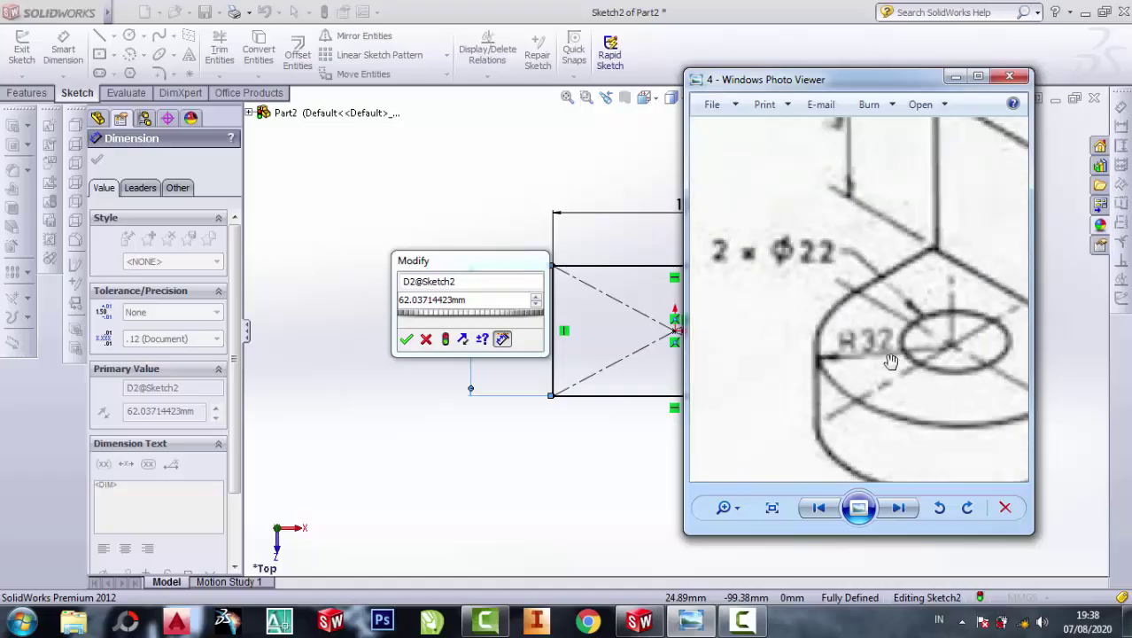
pyautogui.scroll(1, 844, 367)
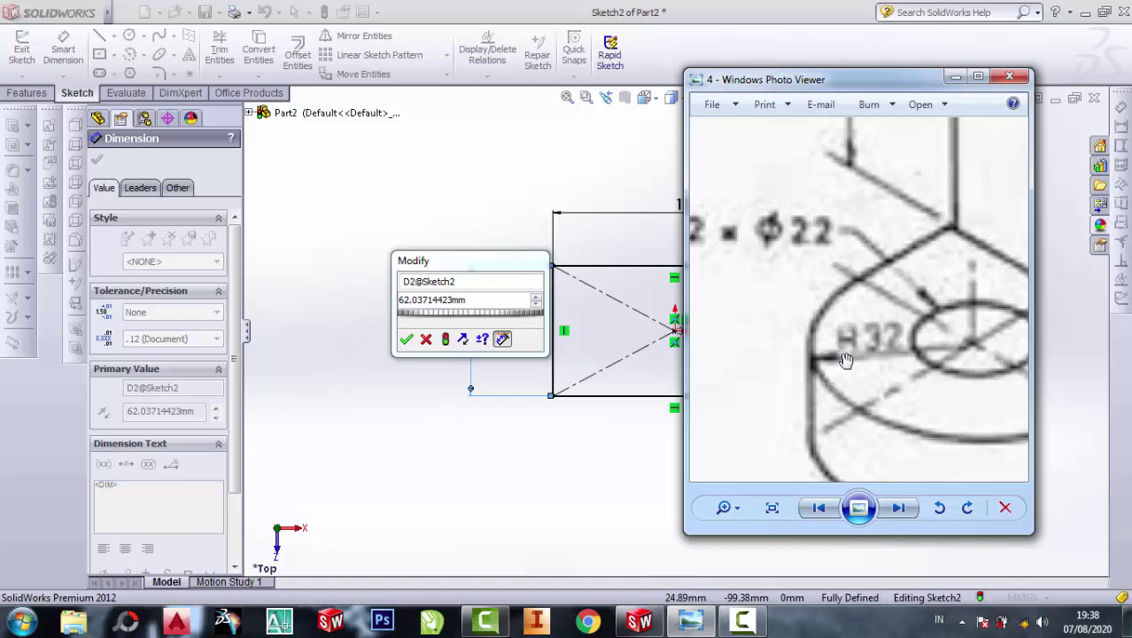
pyautogui.scroll(1, 850, 363)
pyautogui.scroll(-1, 855, 349)
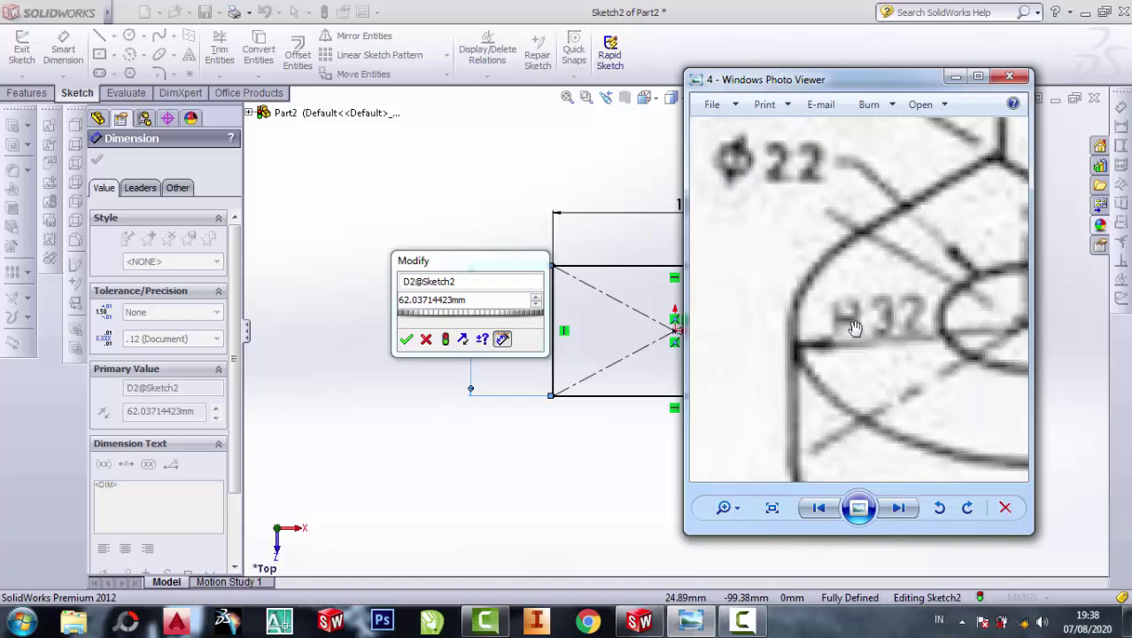
pyautogui.scroll(-1, 859, 337)
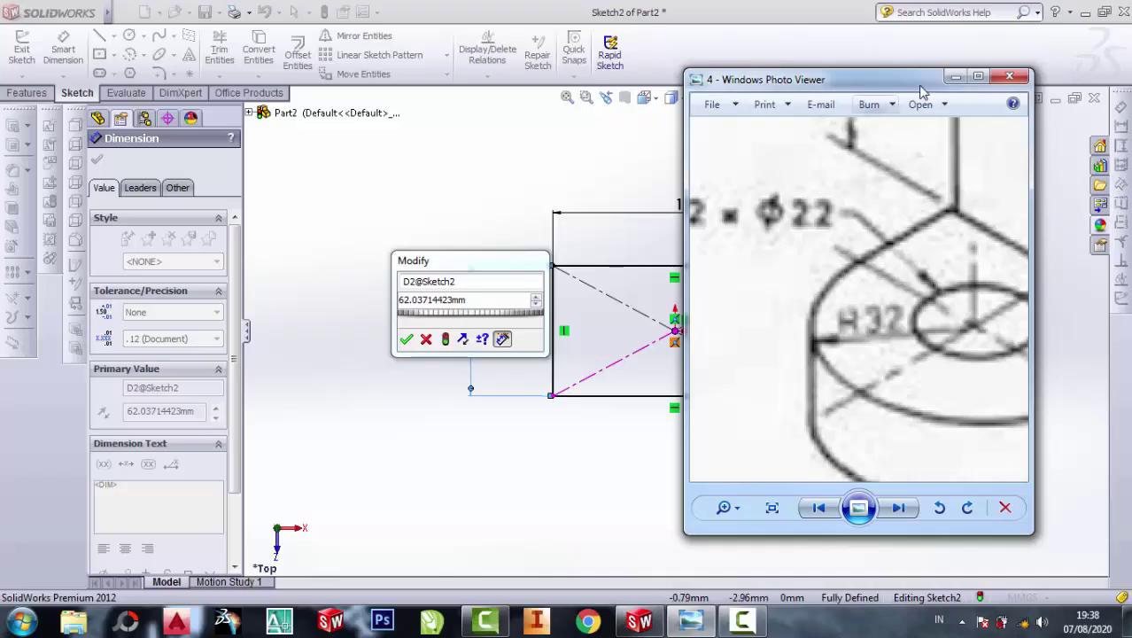
# Set the rectangle's height dimension to 55 mm.
pyautogui.click(953, 78)
pyautogui.click(474, 301)
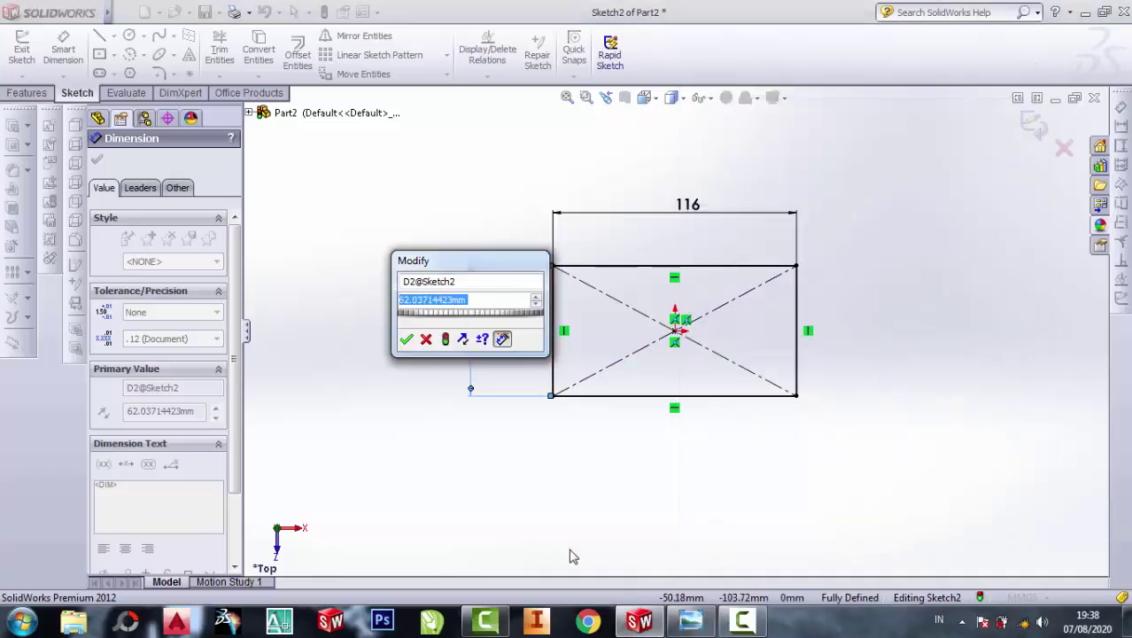
pyautogui.write('55')
pyautogui.click(405, 339)
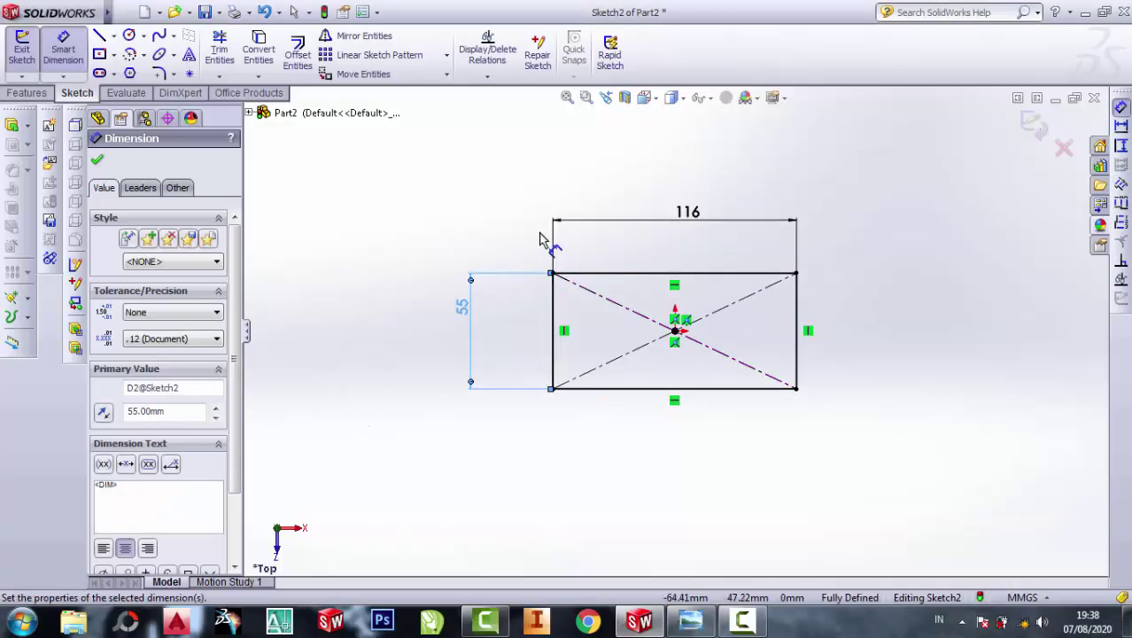
# Zoom into the reference drawing to check the base plate's rounded ends.
pyautogui.click(690, 619)
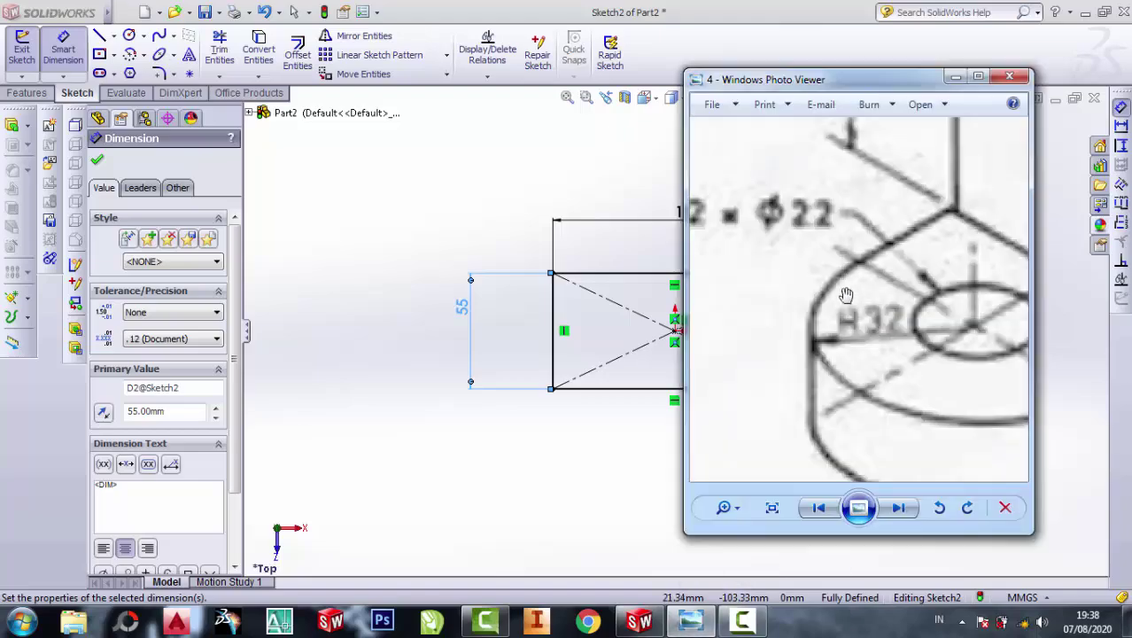
pyautogui.scroll(2, 845, 296)
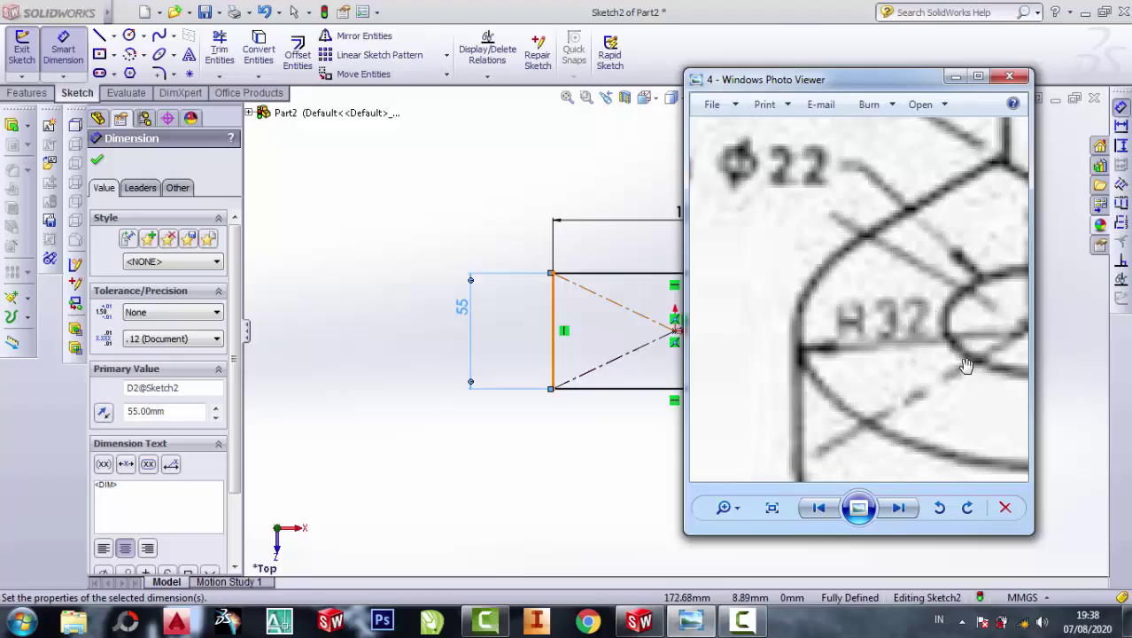
pyautogui.scroll(-2, 851, 345)
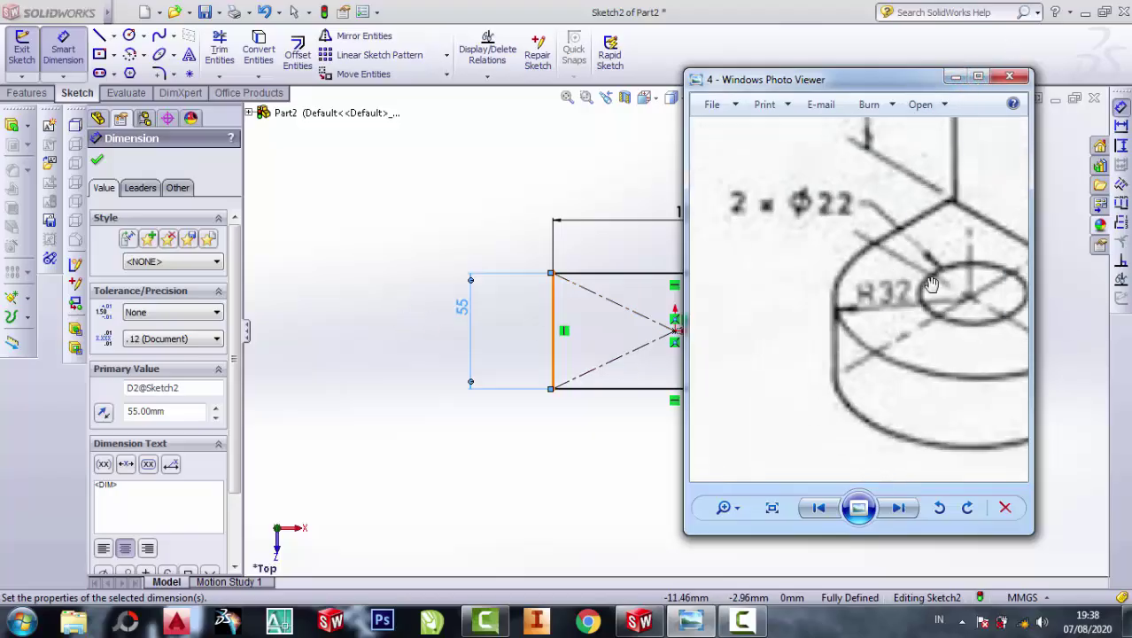
pyautogui.scroll(-1, 932, 284)
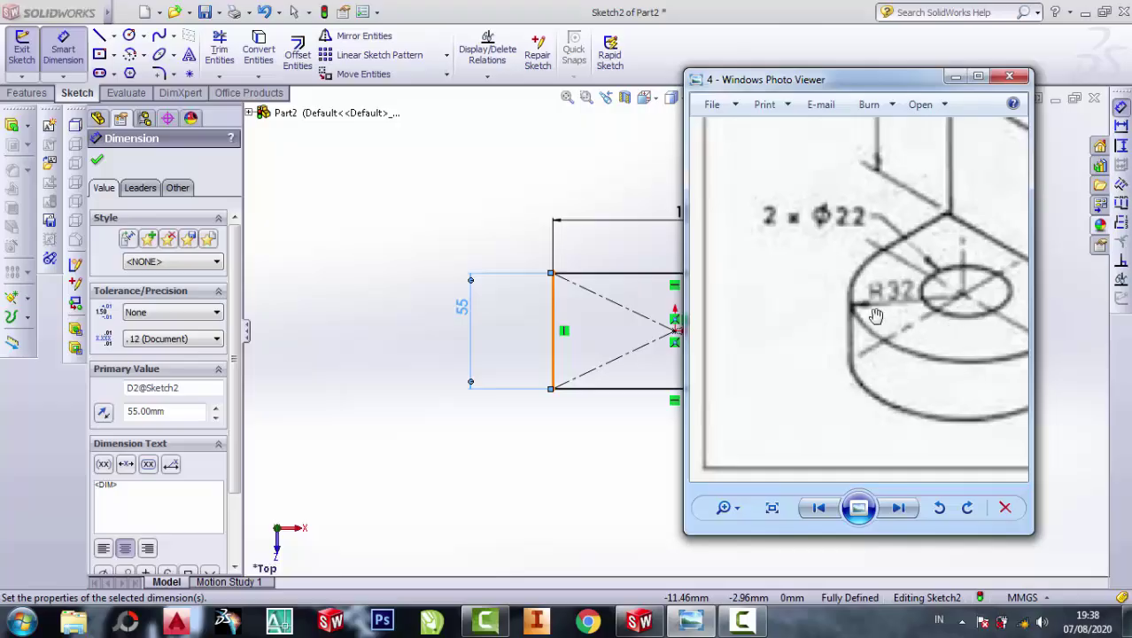
pyautogui.click(957, 78)
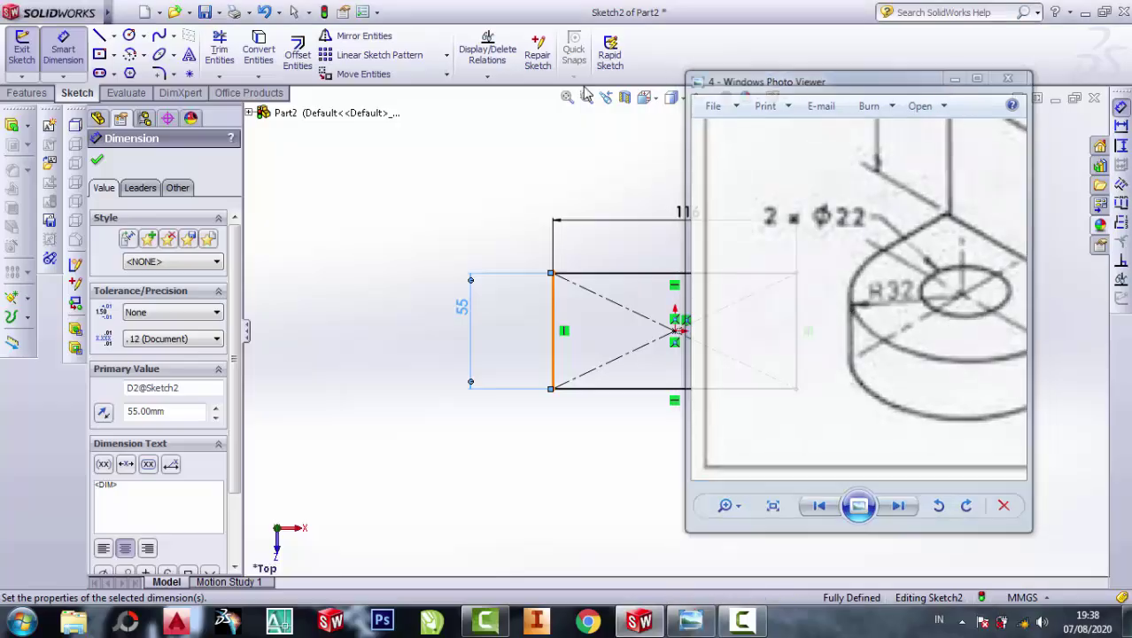
# Draw circles centred on both short edges' midpoints, passing through the rectangle's corners.
pyautogui.click(130, 35)
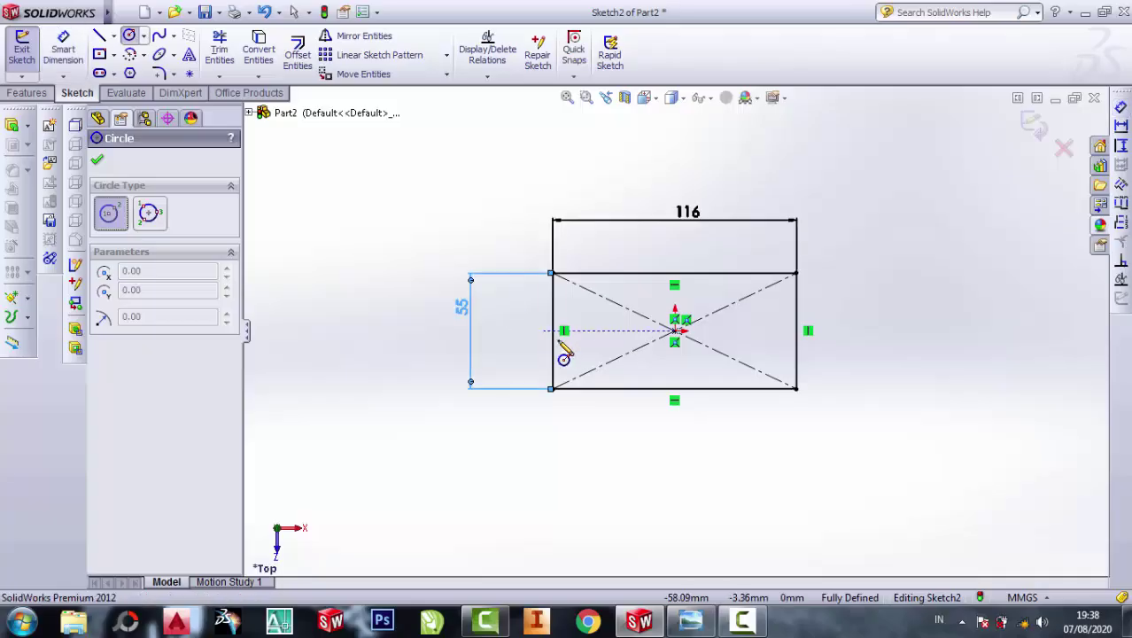
pyautogui.click(553, 331)
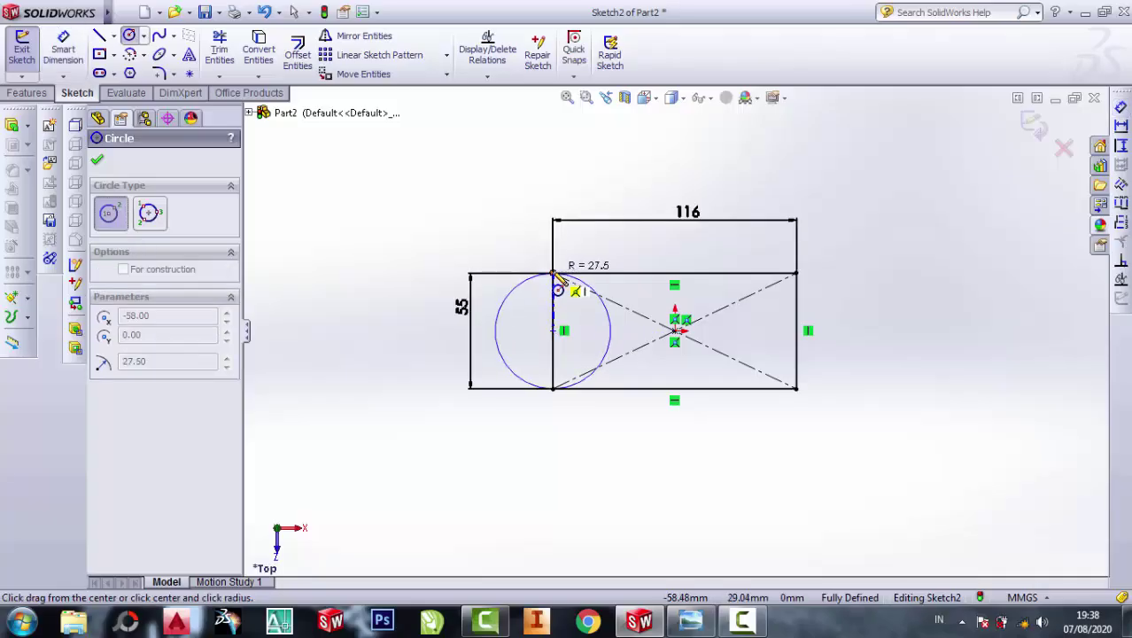
pyautogui.click(552, 274)
pyautogui.click(797, 330)
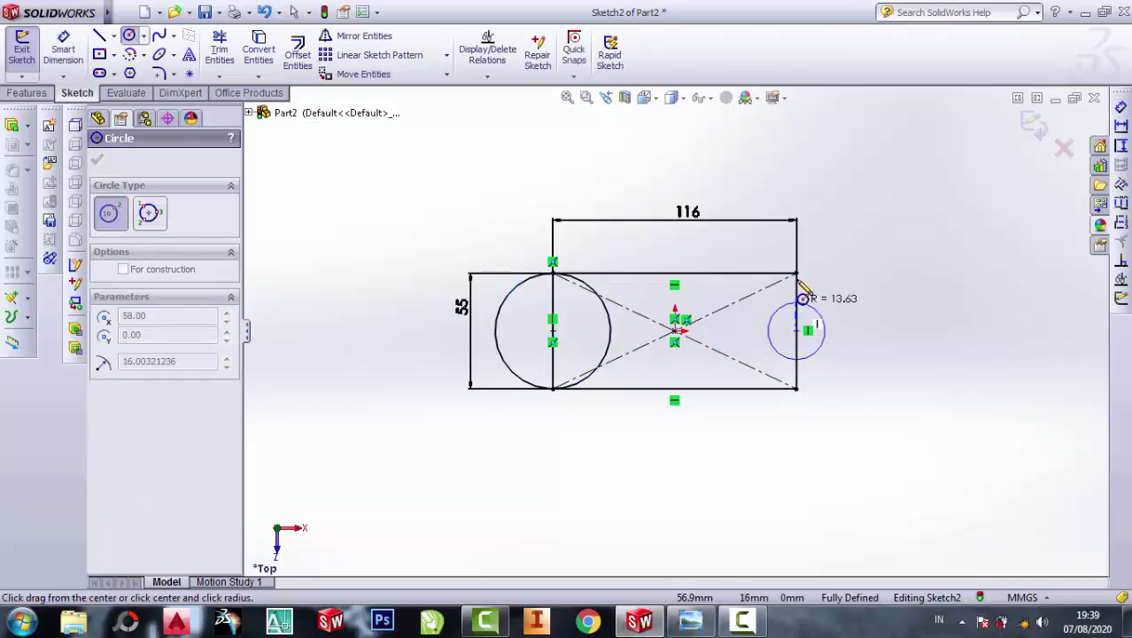
pyautogui.click(796, 274)
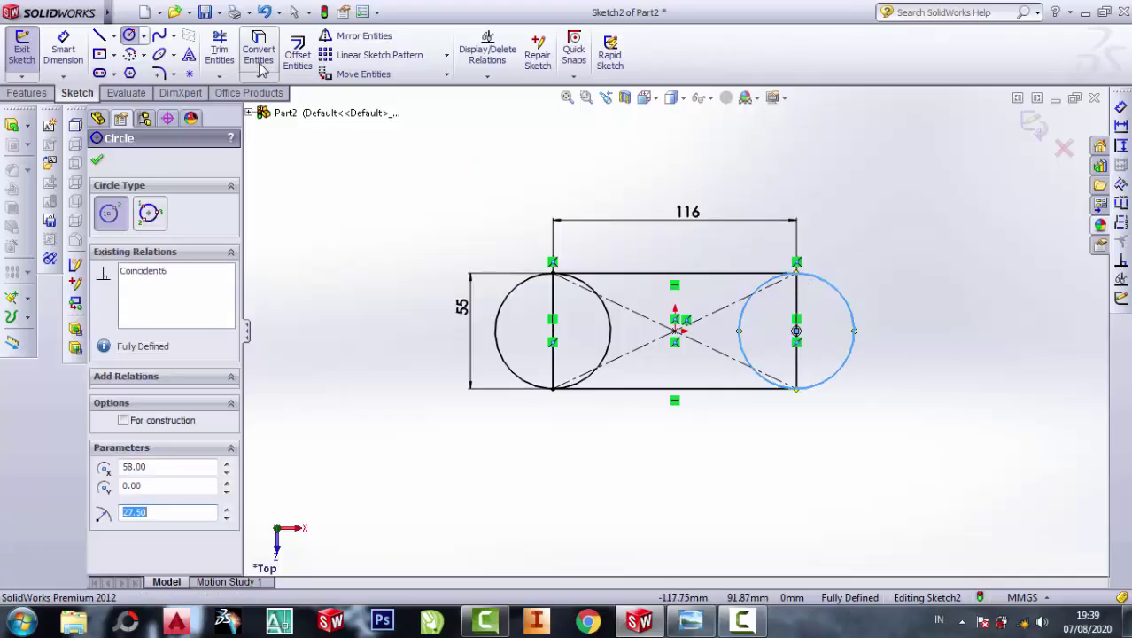
# Trim the inner lines to leave a slot outline with semicircular ends.
pyautogui.click(220, 49)
pyautogui.moveTo(829, 333)
pyautogui.mouseDown()
pyautogui.moveTo(724, 310)
pyautogui.moveTo(789, 325)
pyautogui.mouseUp()
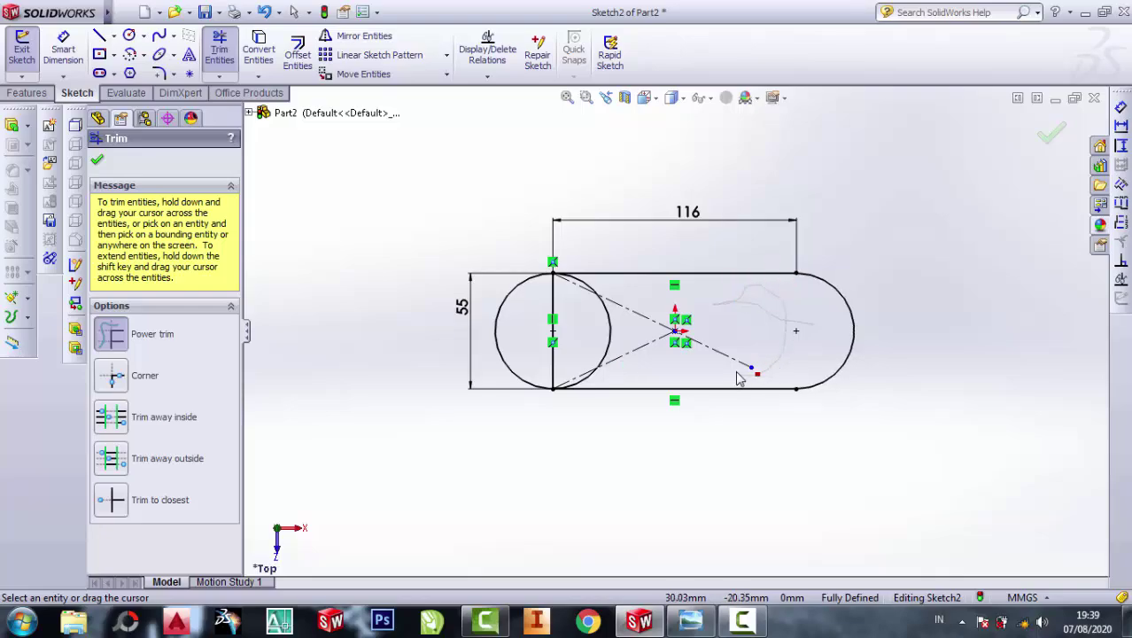
pyautogui.moveTo(746, 379)
pyautogui.mouseDown()
pyautogui.moveTo(614, 336)
pyautogui.moveTo(591, 292)
pyautogui.moveTo(577, 366)
pyautogui.moveTo(599, 379)
pyautogui.moveTo(617, 345)
pyautogui.mouseUp()
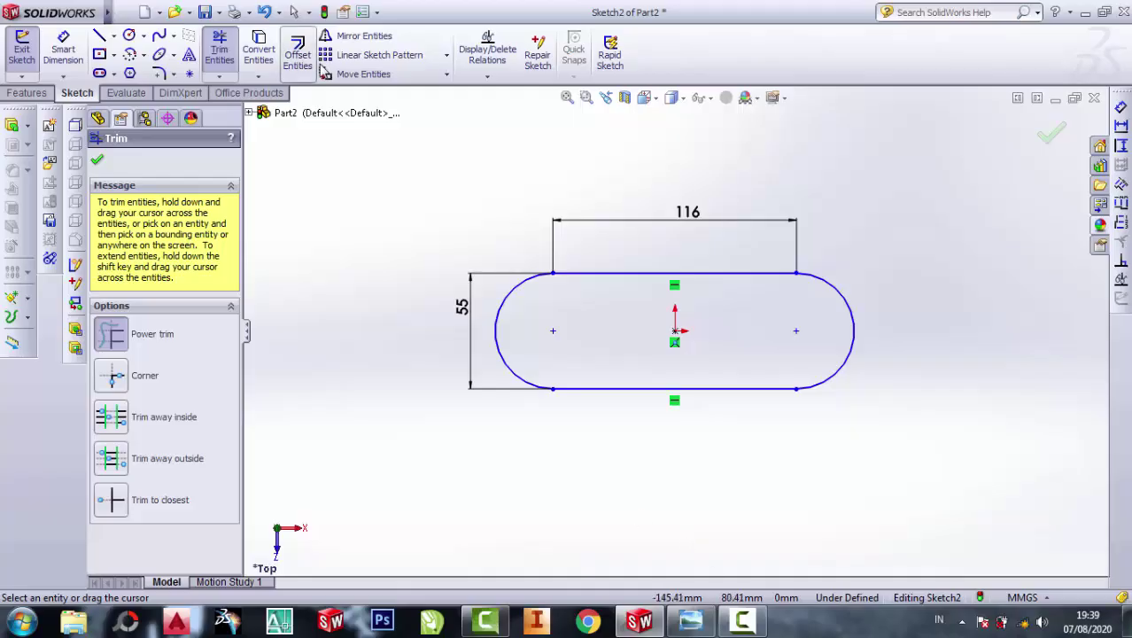
# Draw a hole circle at each rounded end's centre, checking the size on the reference.
pyautogui.click(129, 35)
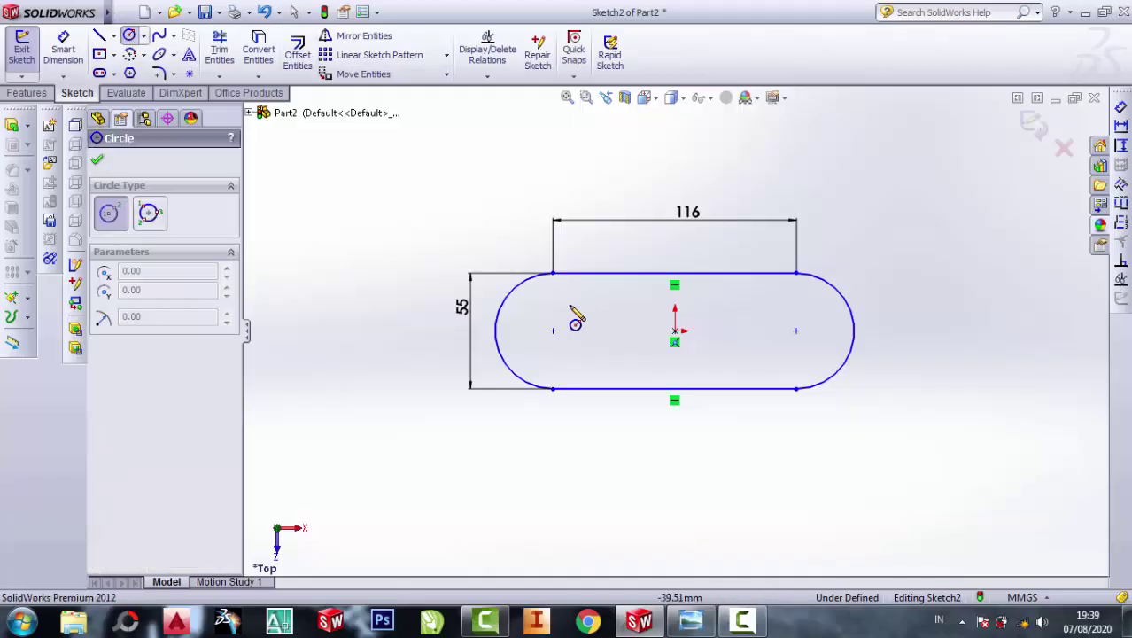
pyautogui.click(553, 331)
pyautogui.click(553, 310)
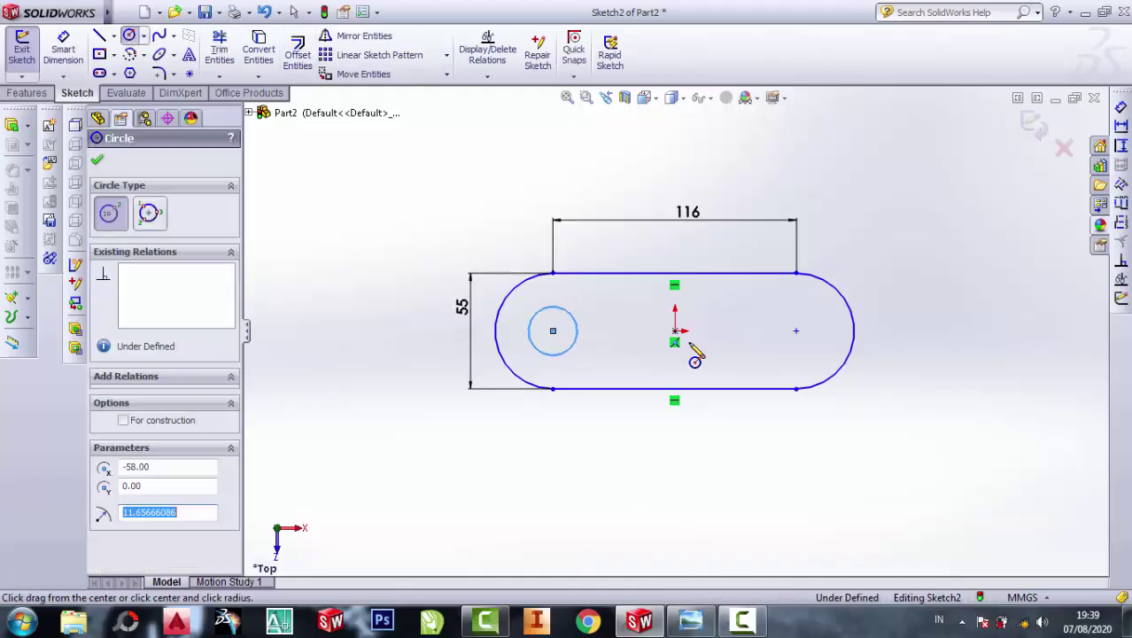
pyautogui.click(799, 326)
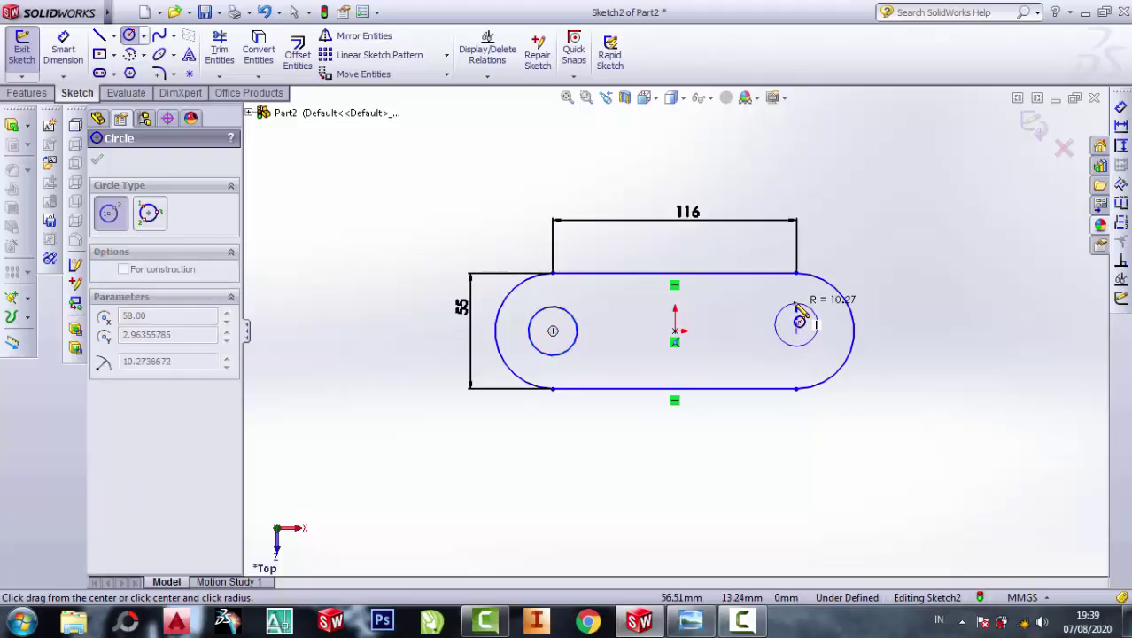
pyautogui.click(805, 302)
pyautogui.click(695, 624)
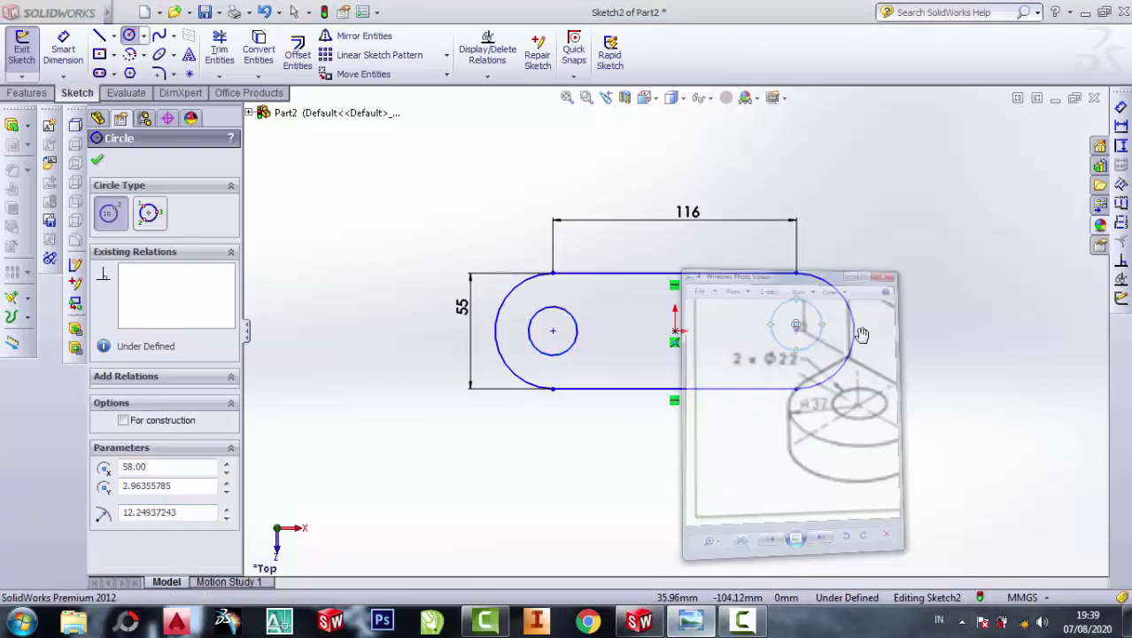
pyautogui.scroll(2, 759, 308)
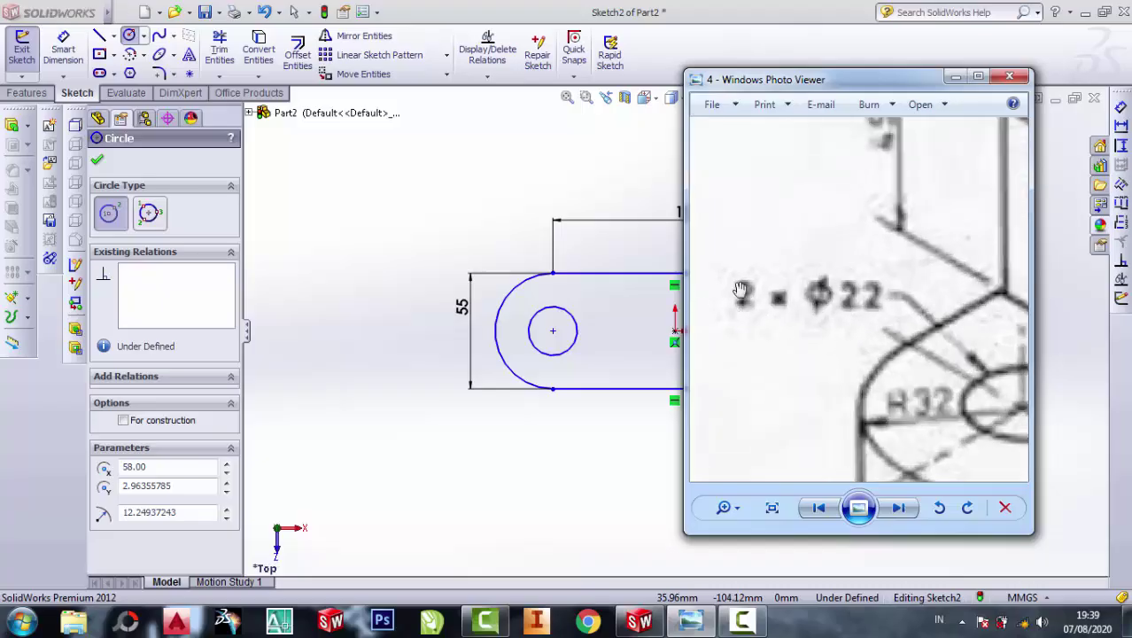
pyautogui.click(955, 78)
# Dimension both hole circles to a 22 mm diameter.
pyautogui.press('d')
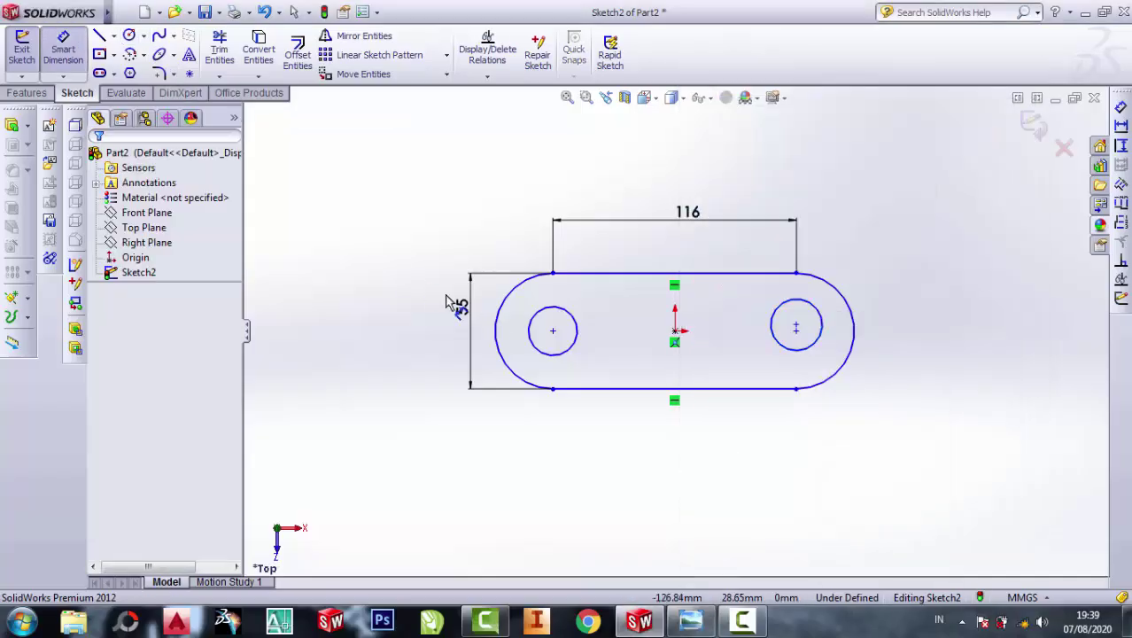
pyautogui.click(536, 328)
pyautogui.click(480, 215)
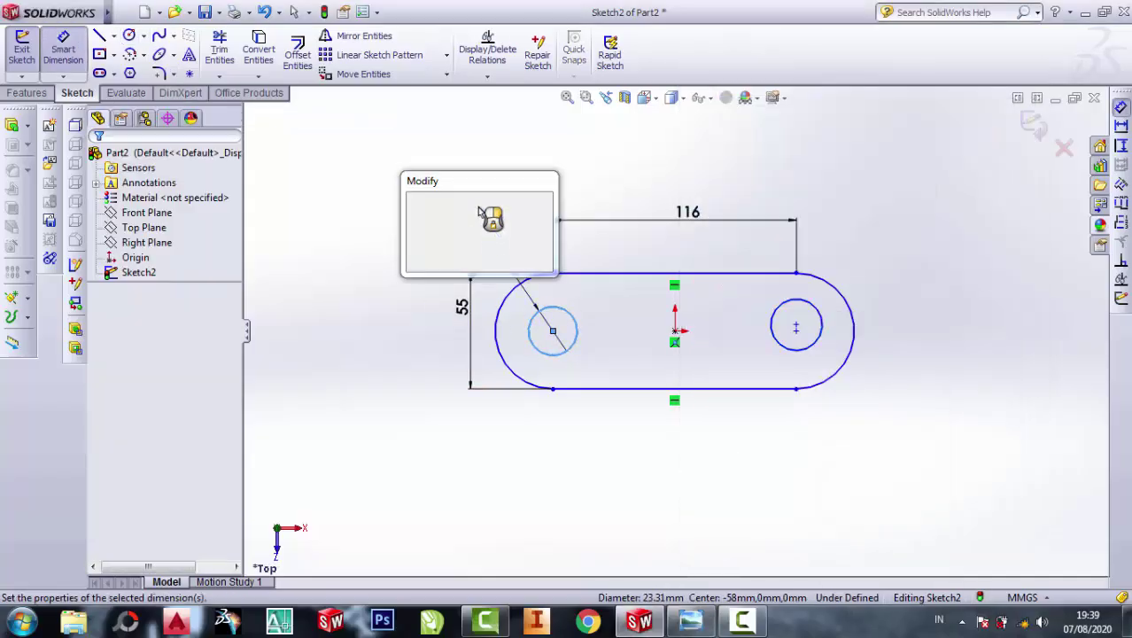
pyautogui.write('22')
pyautogui.click(414, 258)
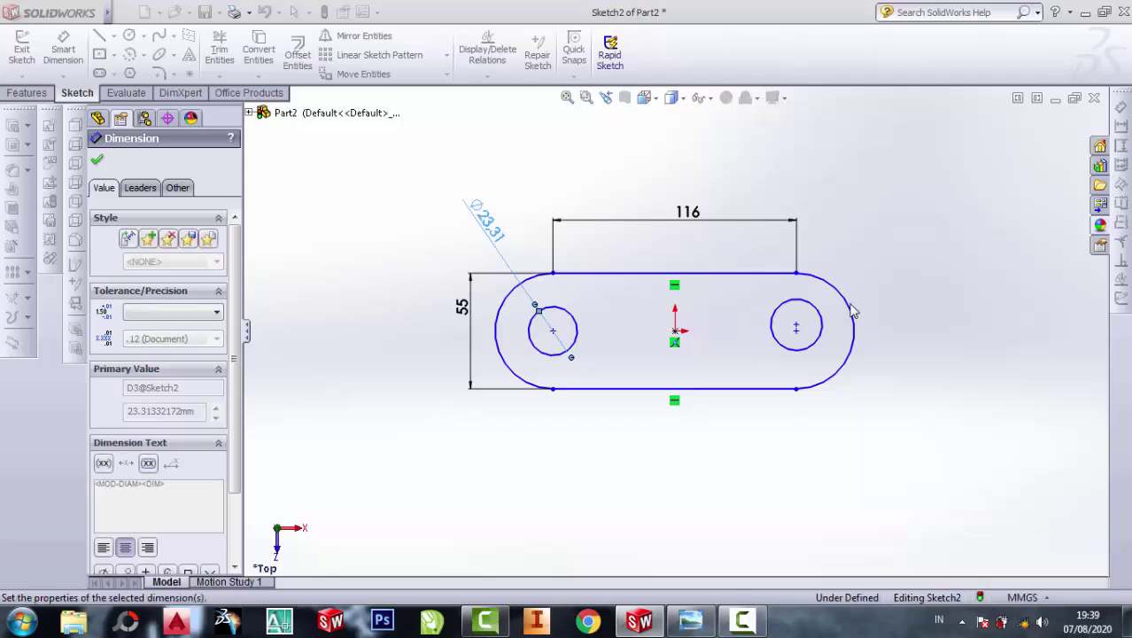
pyautogui.click(828, 330)
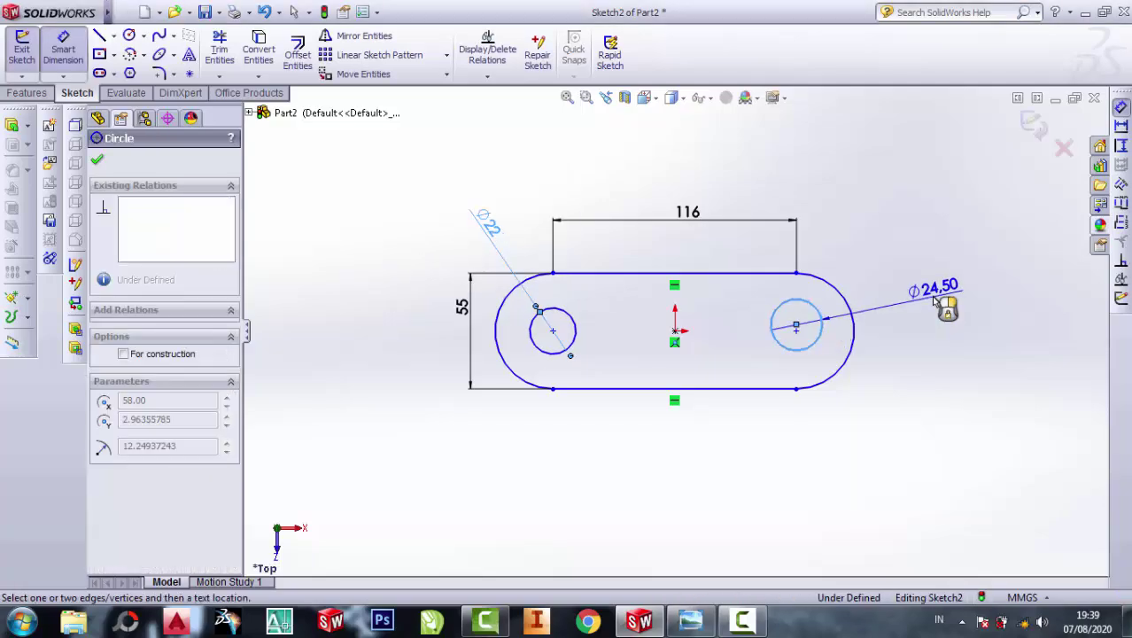
pyautogui.click(938, 301)
pyautogui.write('22')
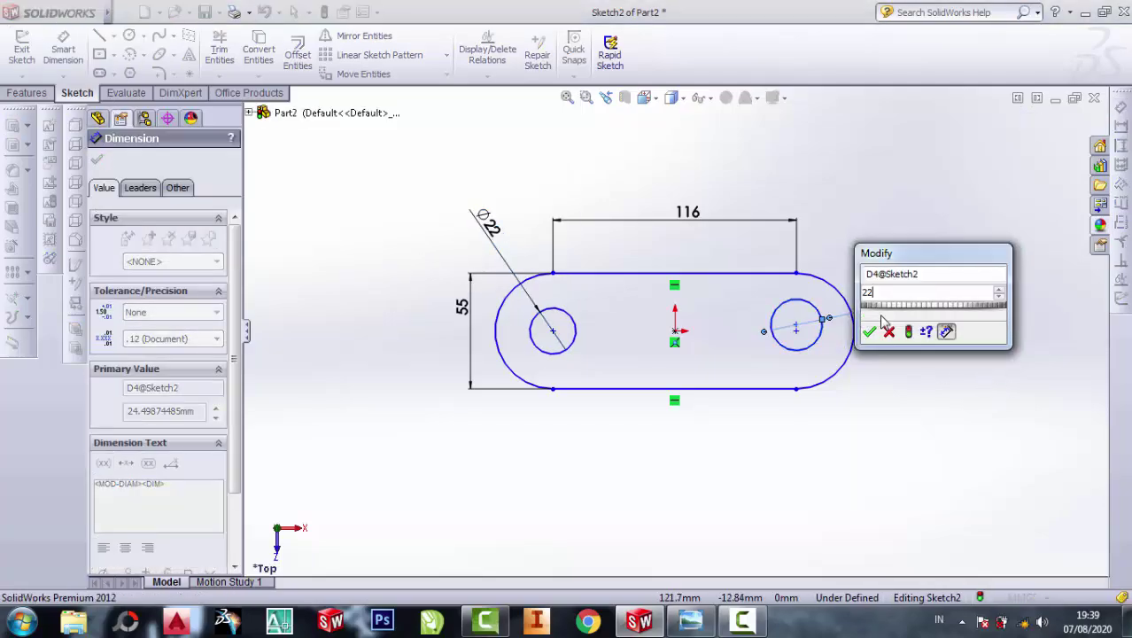
pyautogui.click(869, 332)
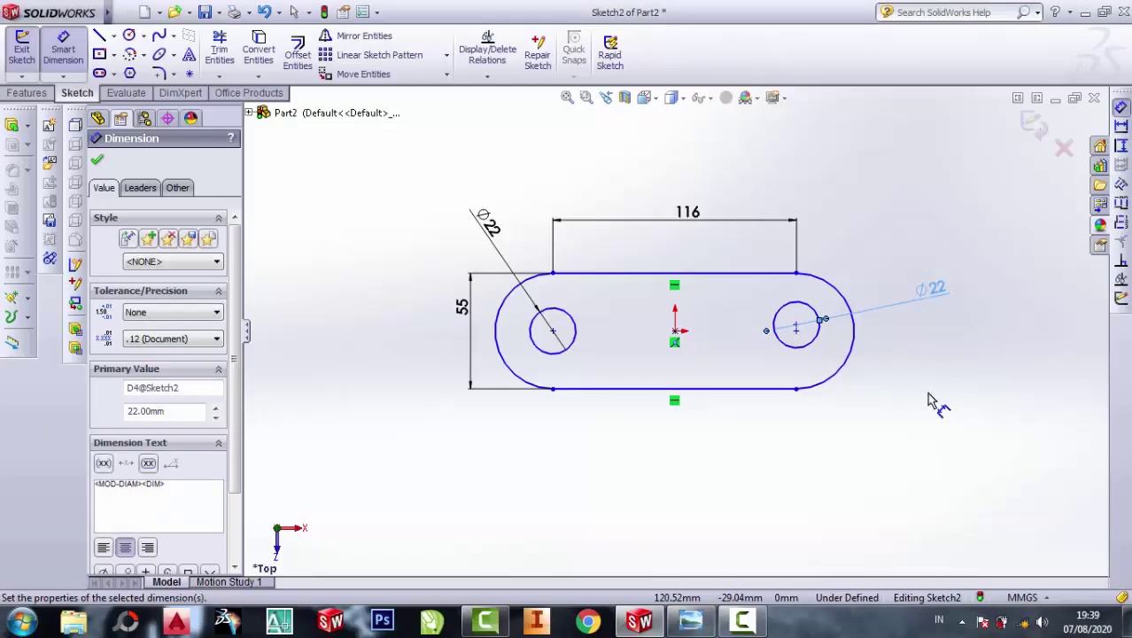
# Extrude the slot sketch 13 mm into the base plate, checking thickness on the reference.
pyautogui.click(13, 127)
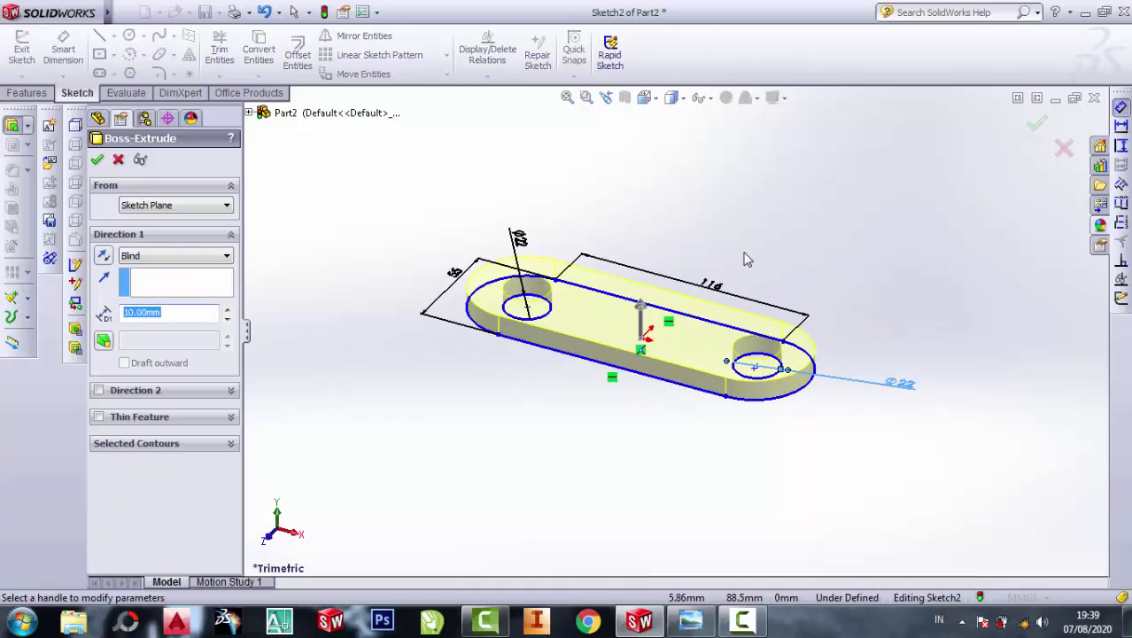
pyautogui.click(694, 620)
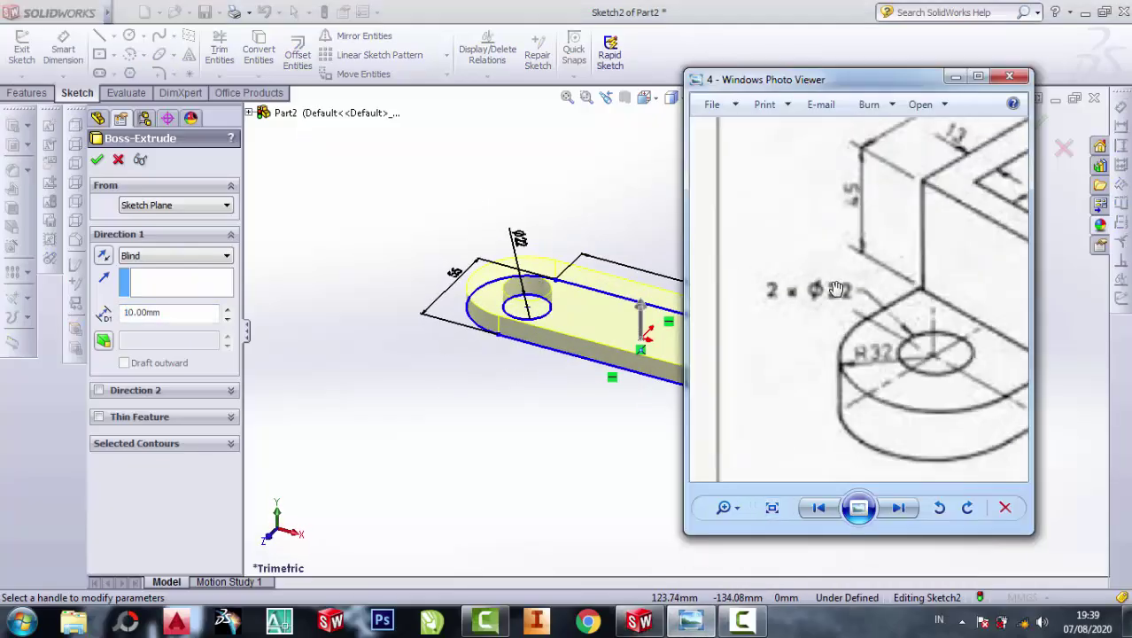
pyautogui.scroll(3, 935, 372)
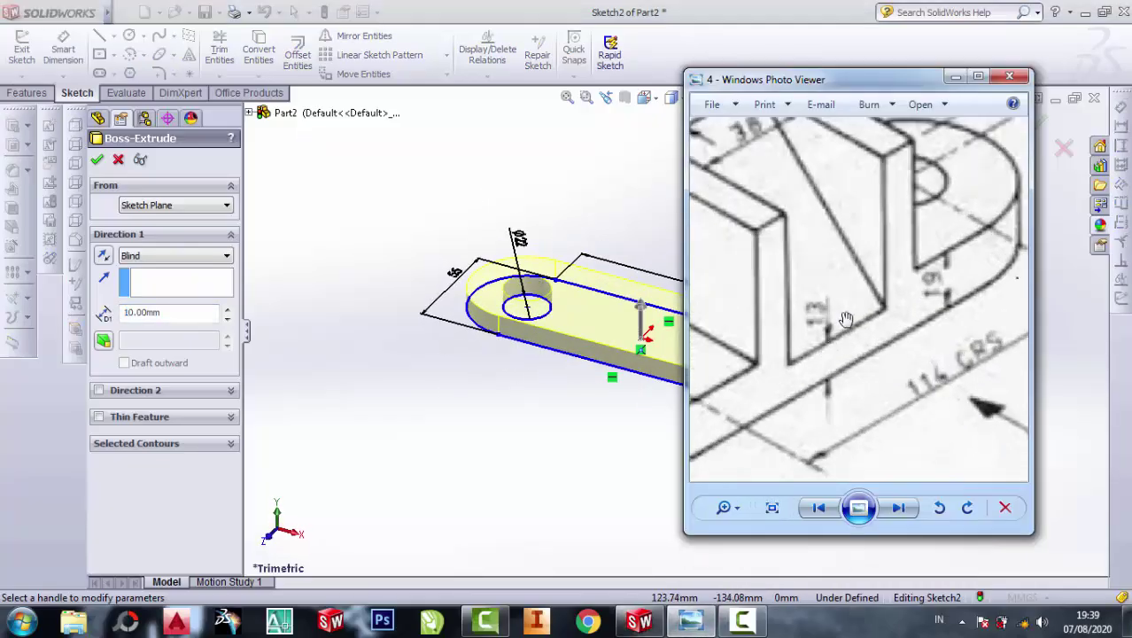
pyautogui.scroll(1, 819, 331)
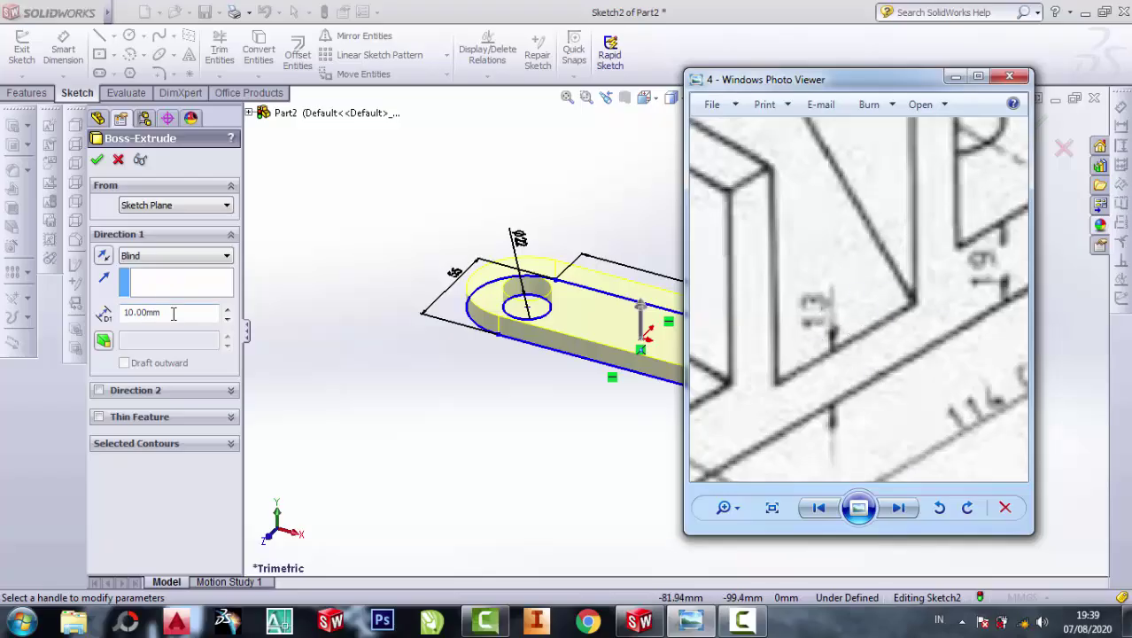
pyautogui.moveTo(173, 314); pyautogui.dragTo(129, 311)
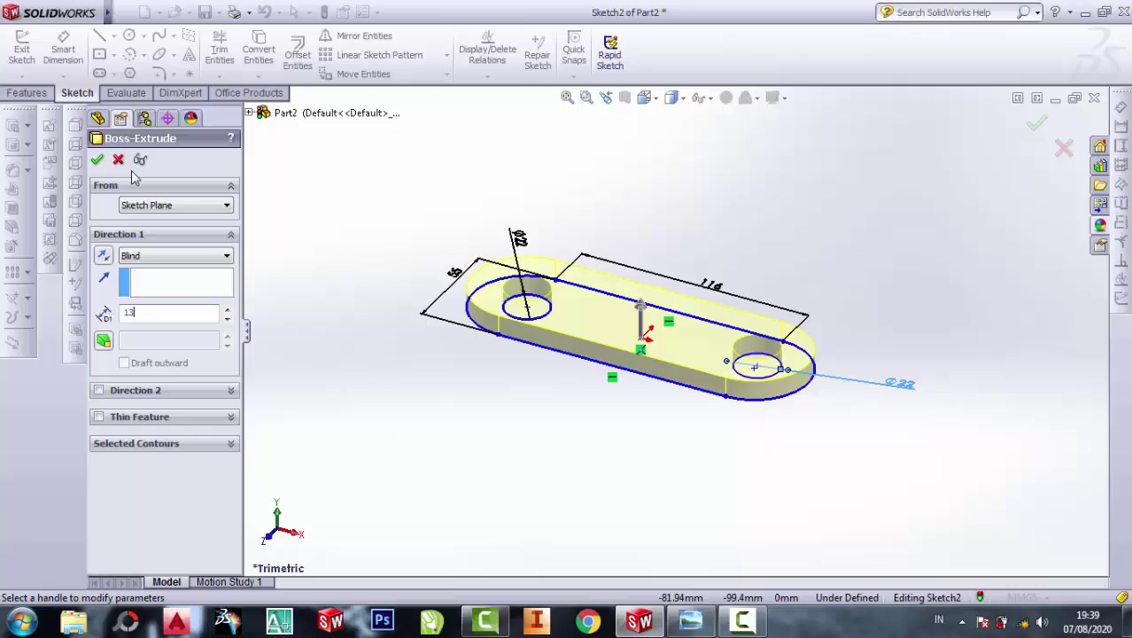
pyautogui.click(97, 160)
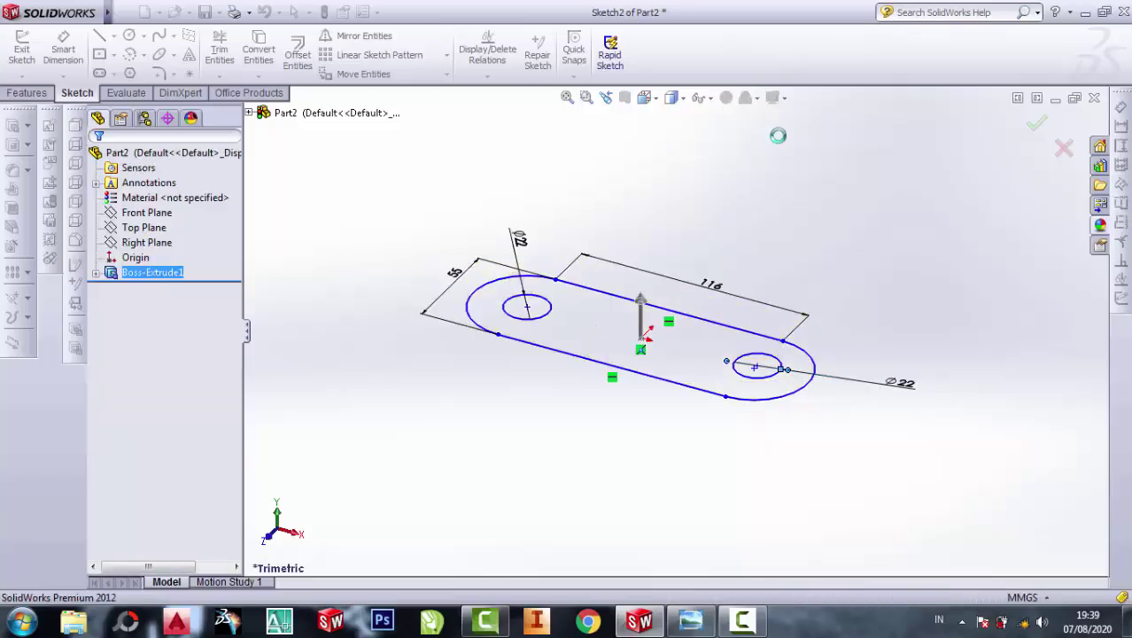
# Select the plate's top face and view it straight down from the Top Plane.
pyautogui.click(690, 620)
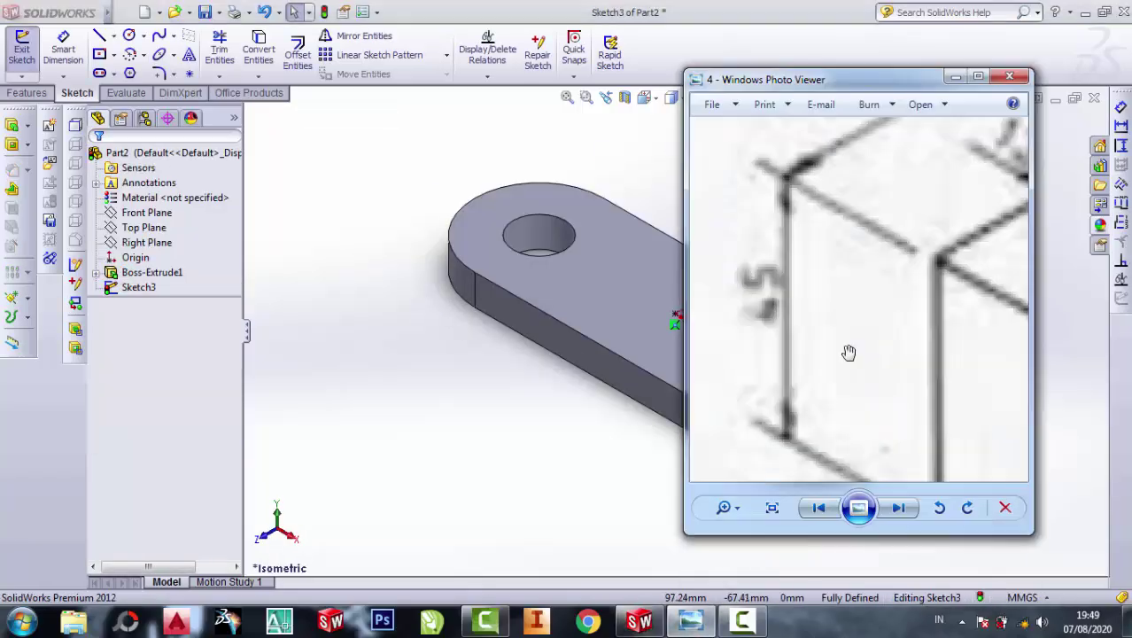
pyautogui.scroll(-2, 851, 367)
pyautogui.scroll(2, 817, 261)
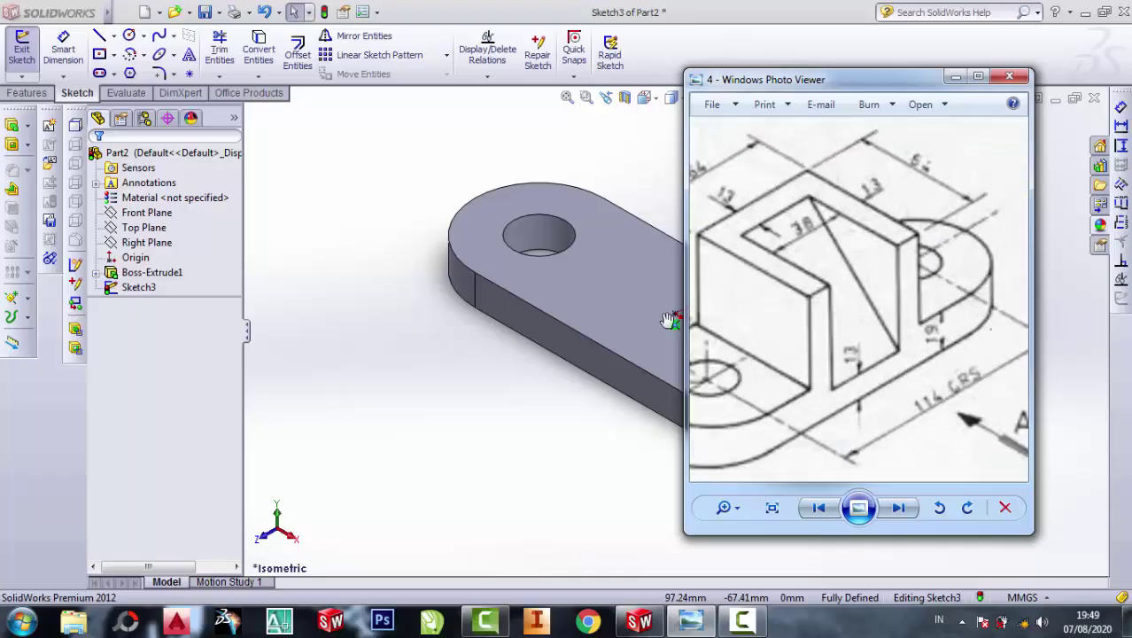
pyautogui.click(682, 298)
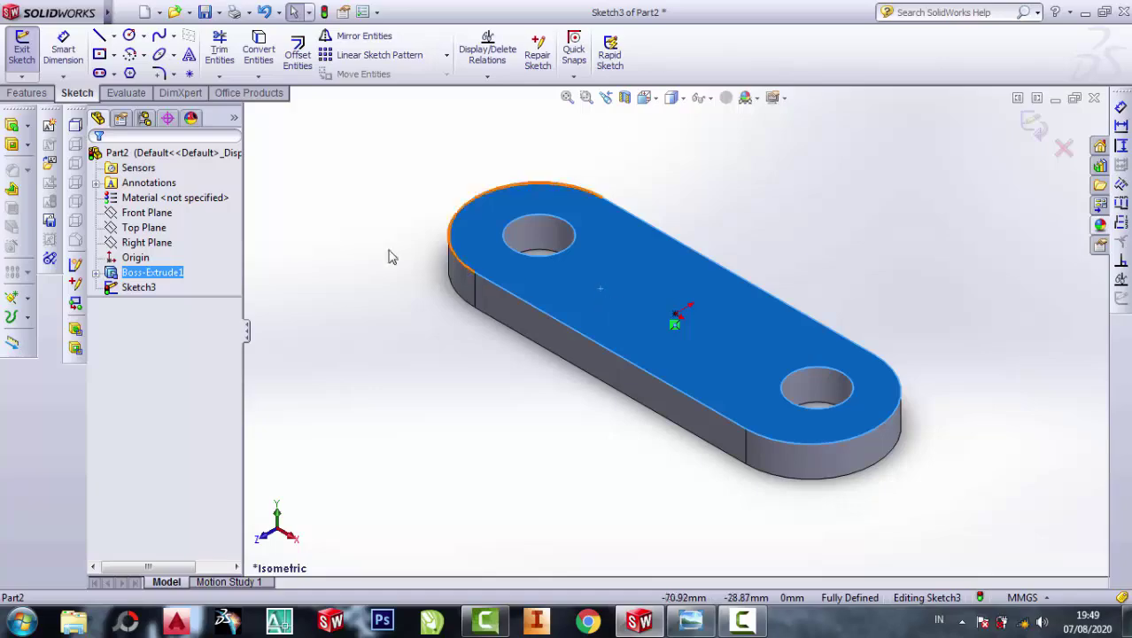
pyautogui.click(146, 227)
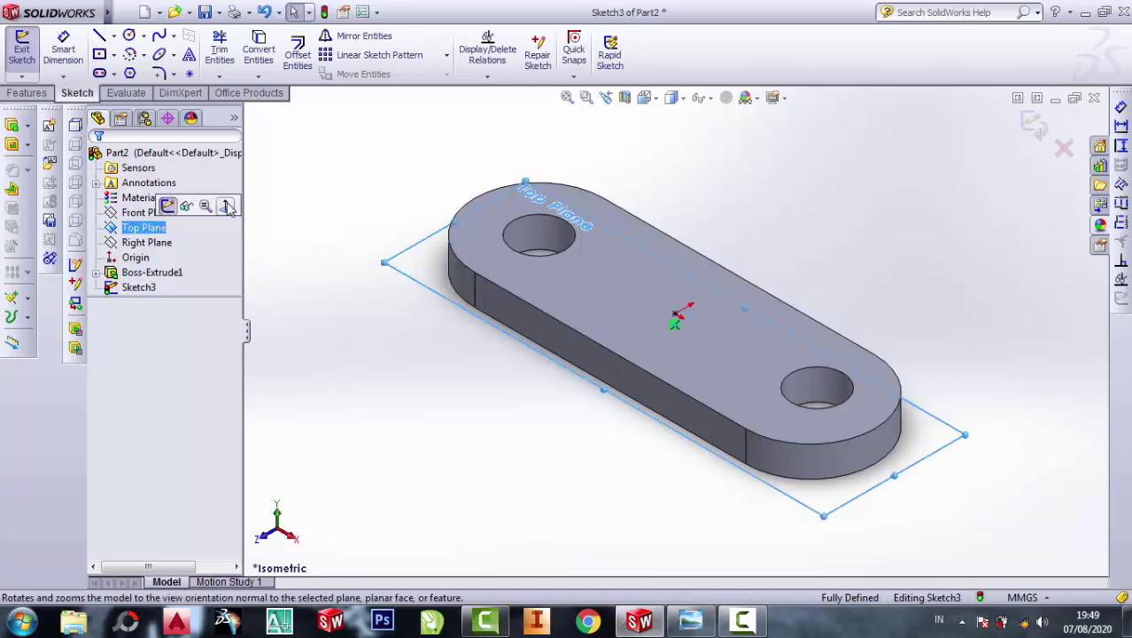
pyautogui.click(225, 206)
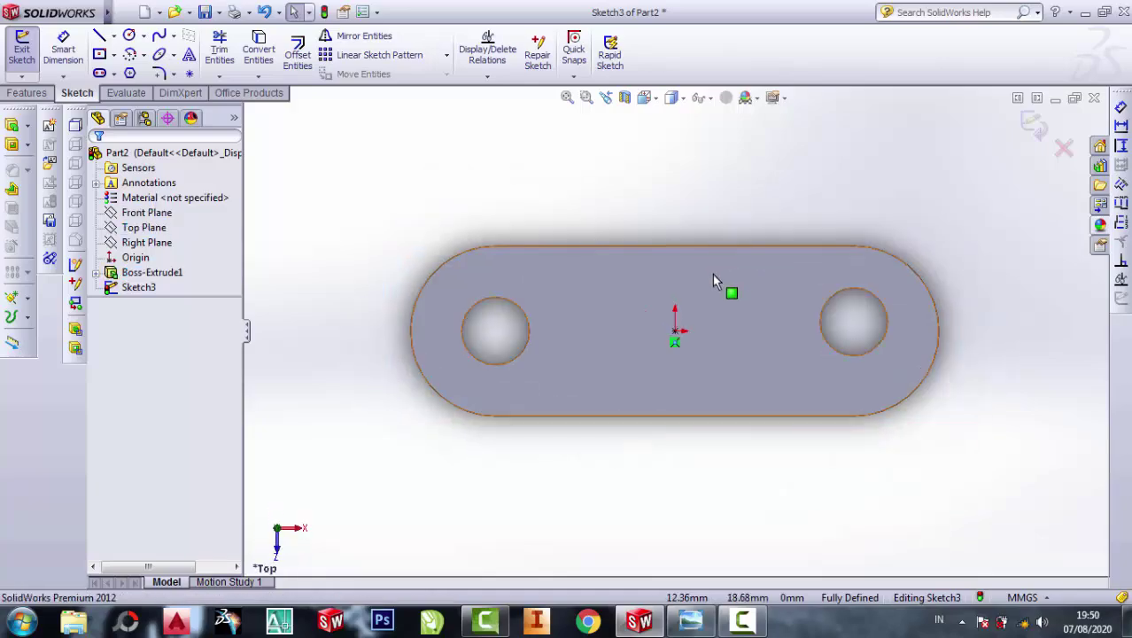
# Draw a centre rectangle from the origin to the plate's lower edge.
pyautogui.click(115, 55)
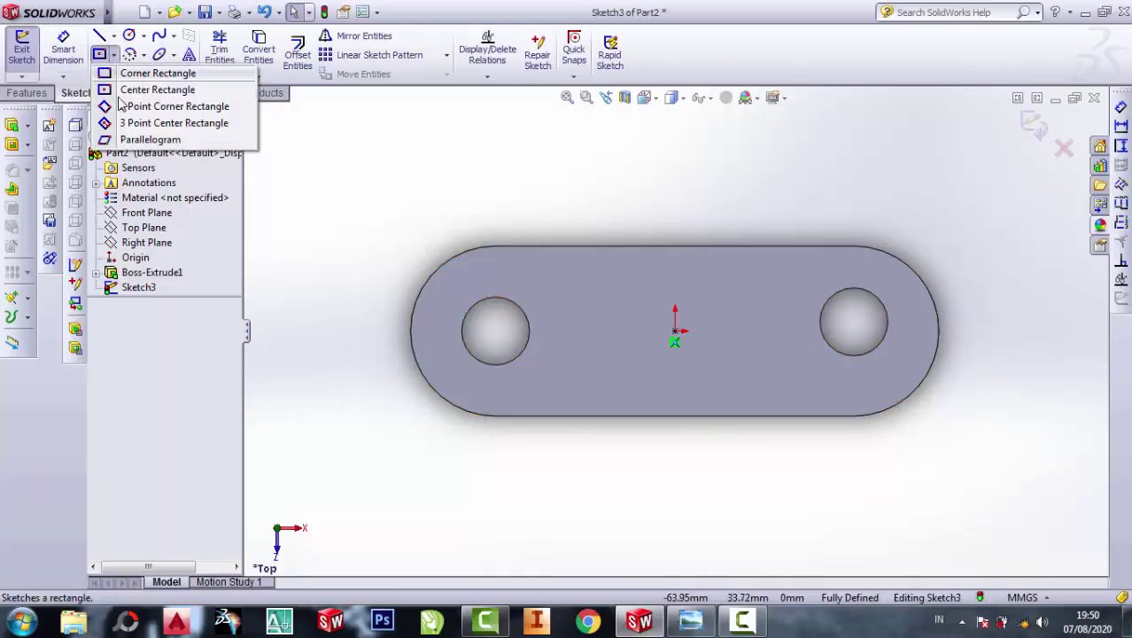
pyautogui.click(141, 86)
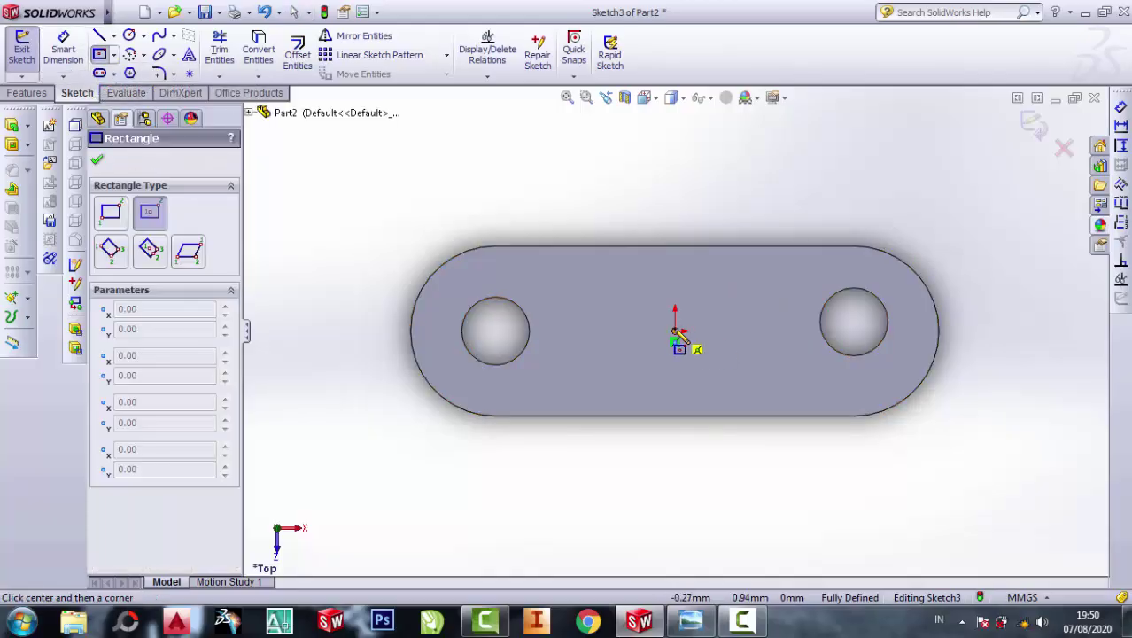
pyautogui.click(674, 331)
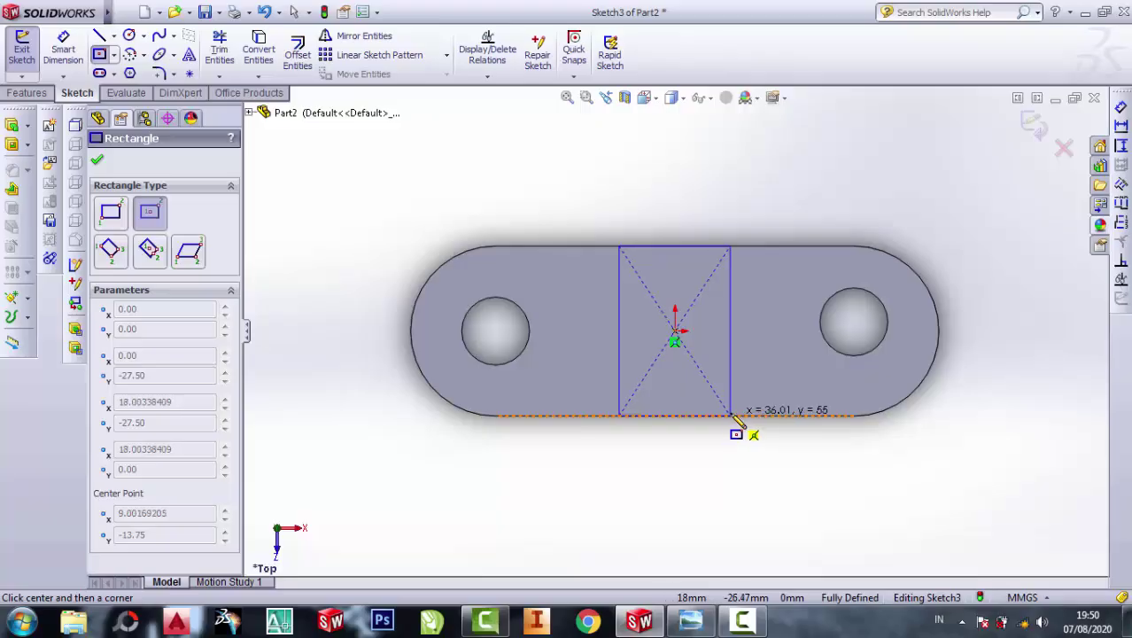
pyautogui.click(730, 416)
pyautogui.press('Escape')
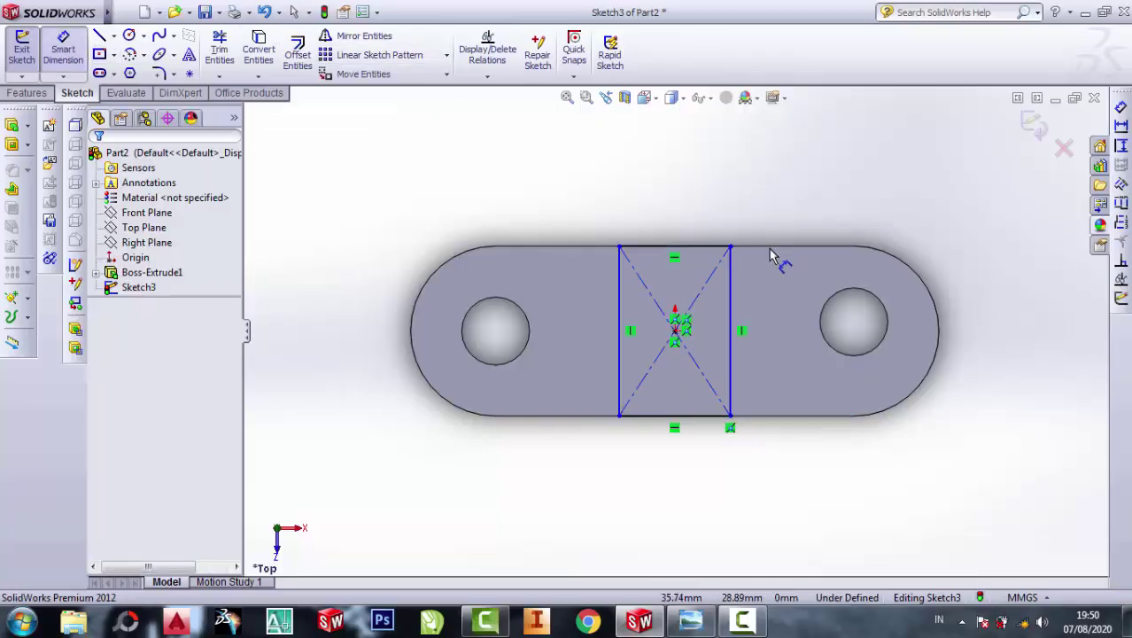
# Dimension the rectangle's width to 36 mm after checking the reference drawing.
pyautogui.click(674, 254)
pyautogui.click(687, 213)
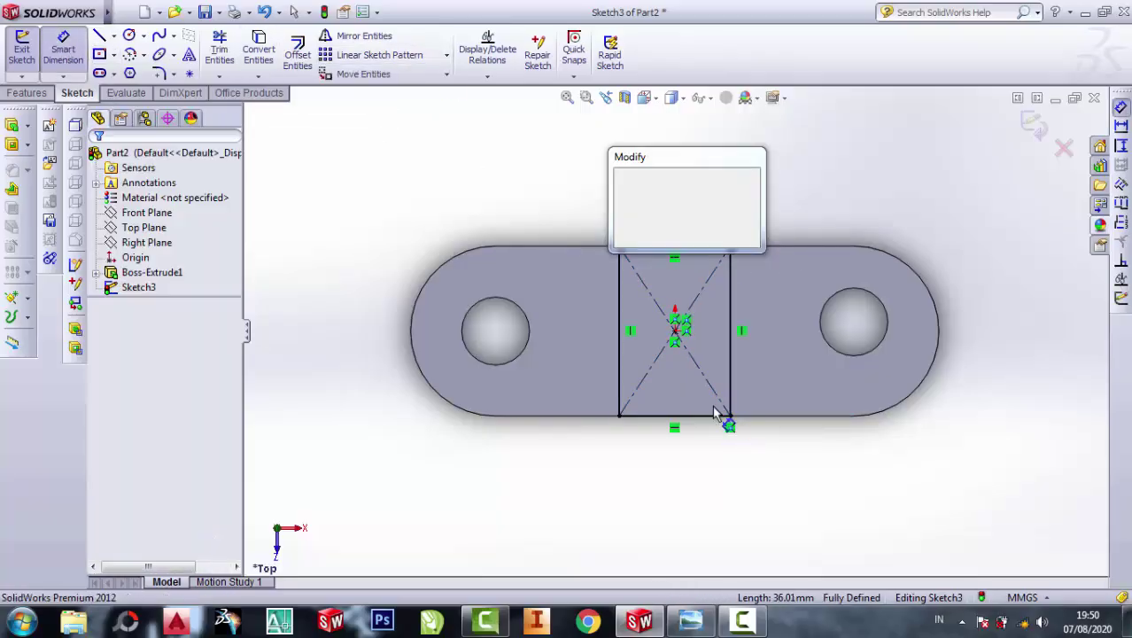
pyautogui.click(690, 624)
pyautogui.scroll(2, 796, 232)
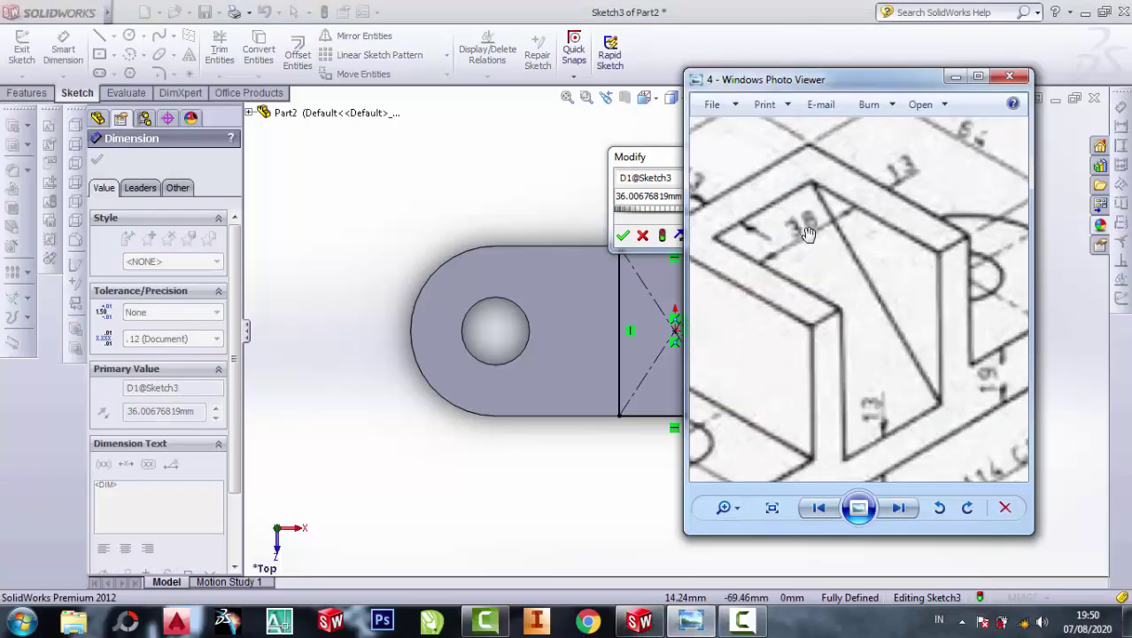
pyautogui.scroll(2, 807, 232)
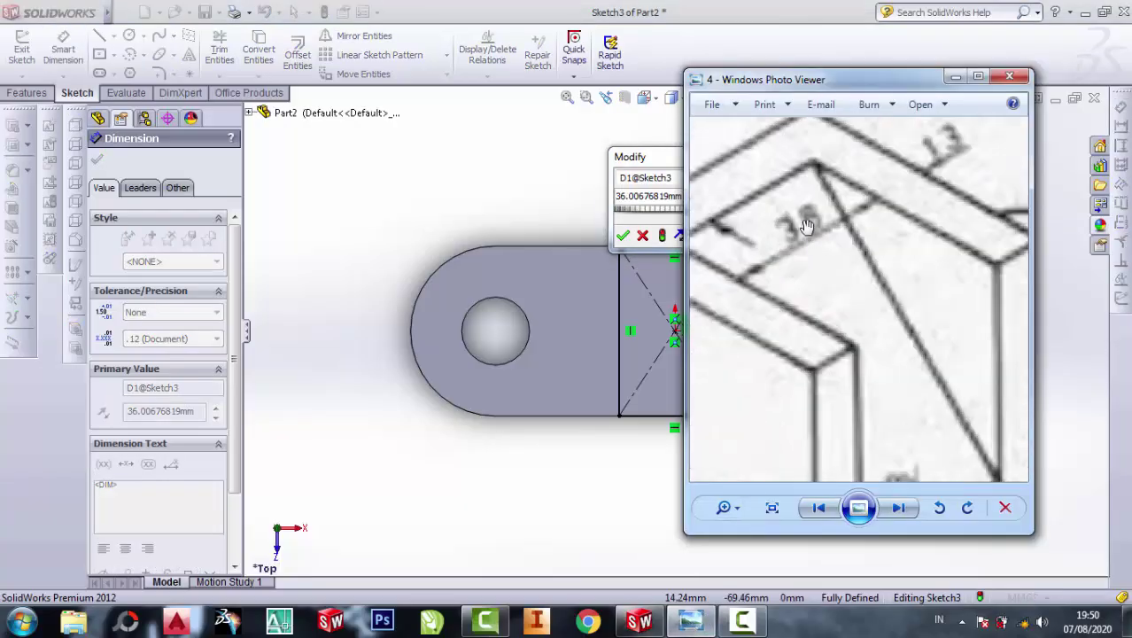
pyautogui.click(954, 77)
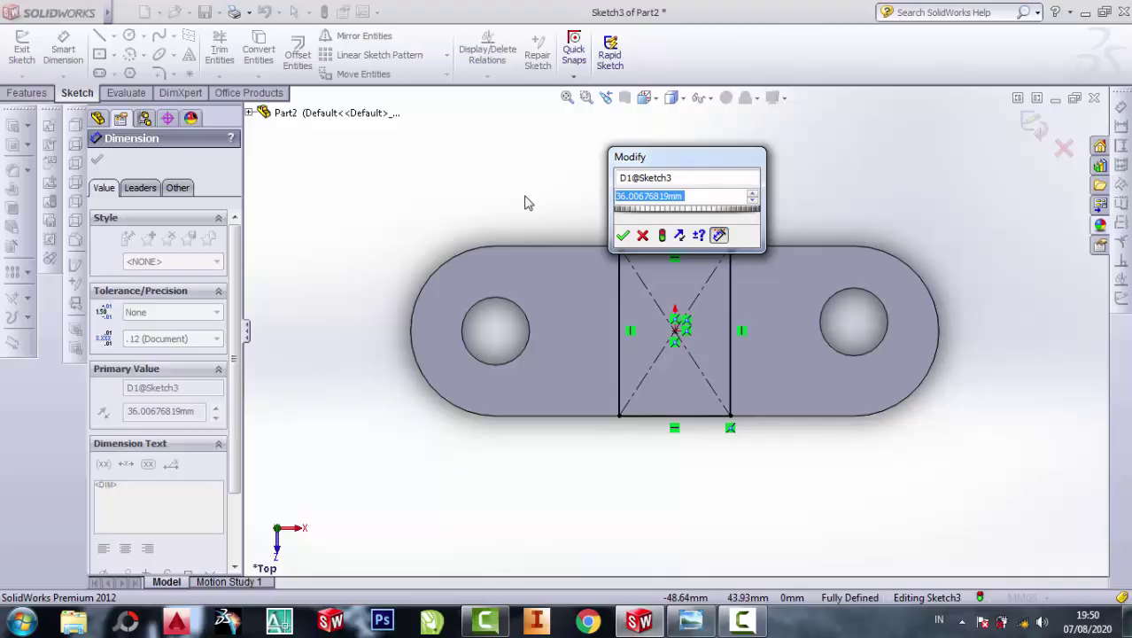
pyautogui.write('36')
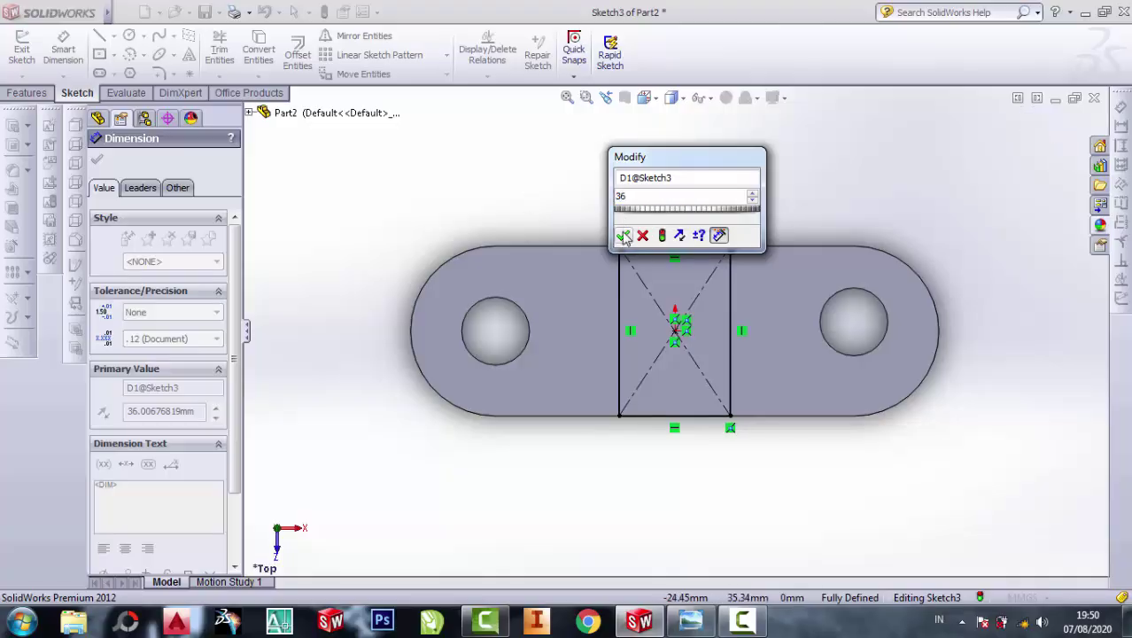
pyautogui.click(623, 235)
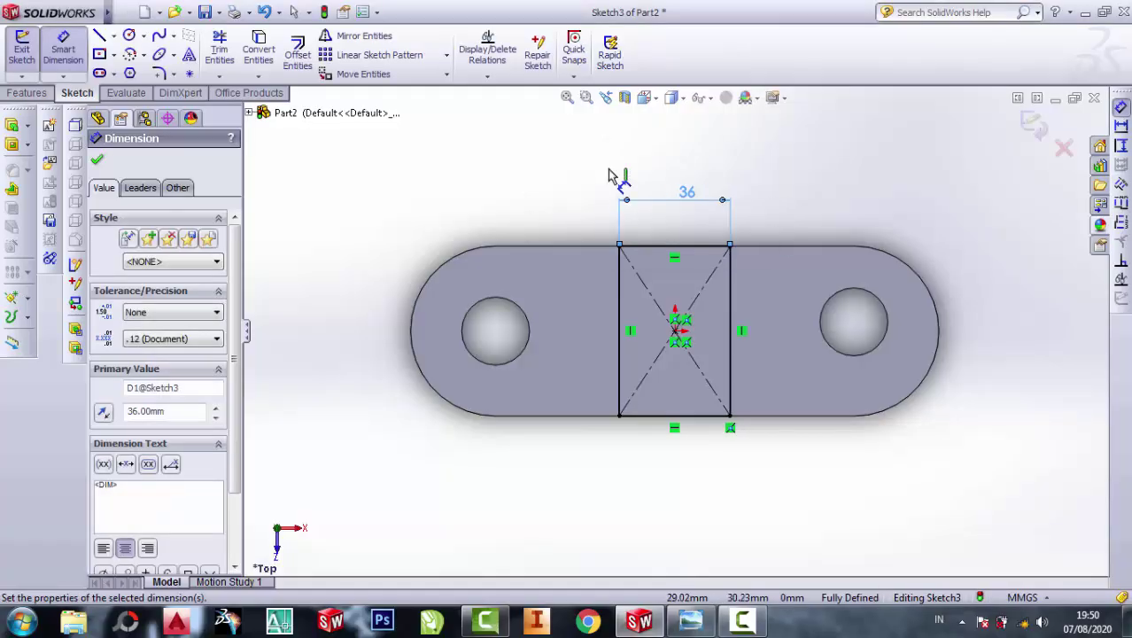
# Draw a horizontal line from the rectangle's right edge to its left edge, just below the top.
pyautogui.click(103, 36)
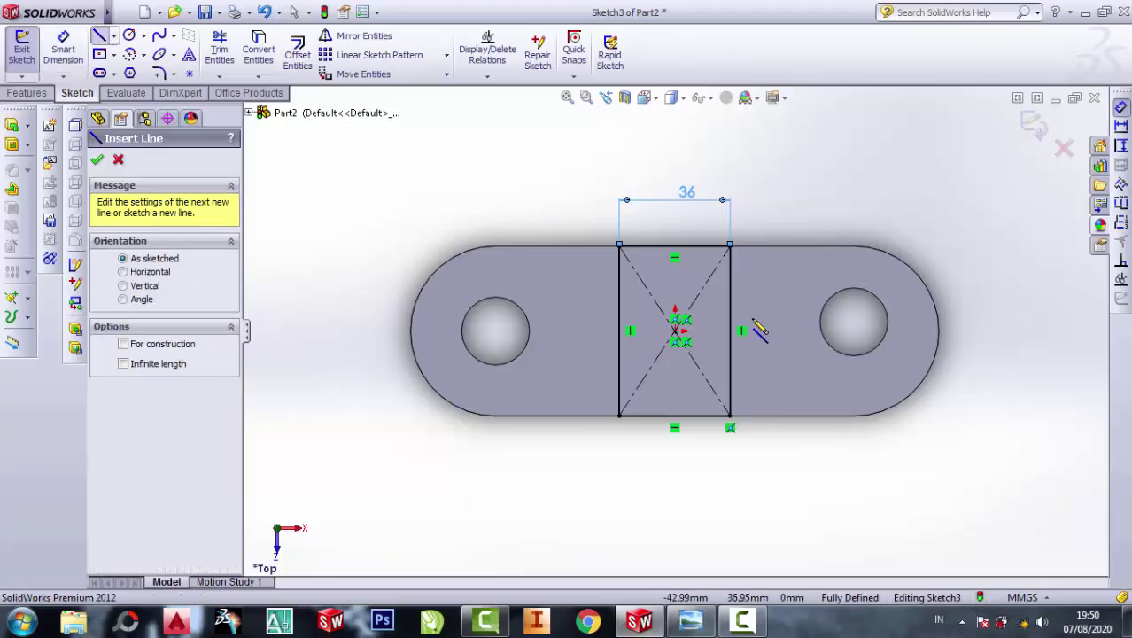
pyautogui.click(730, 270)
pyautogui.click(619, 266)
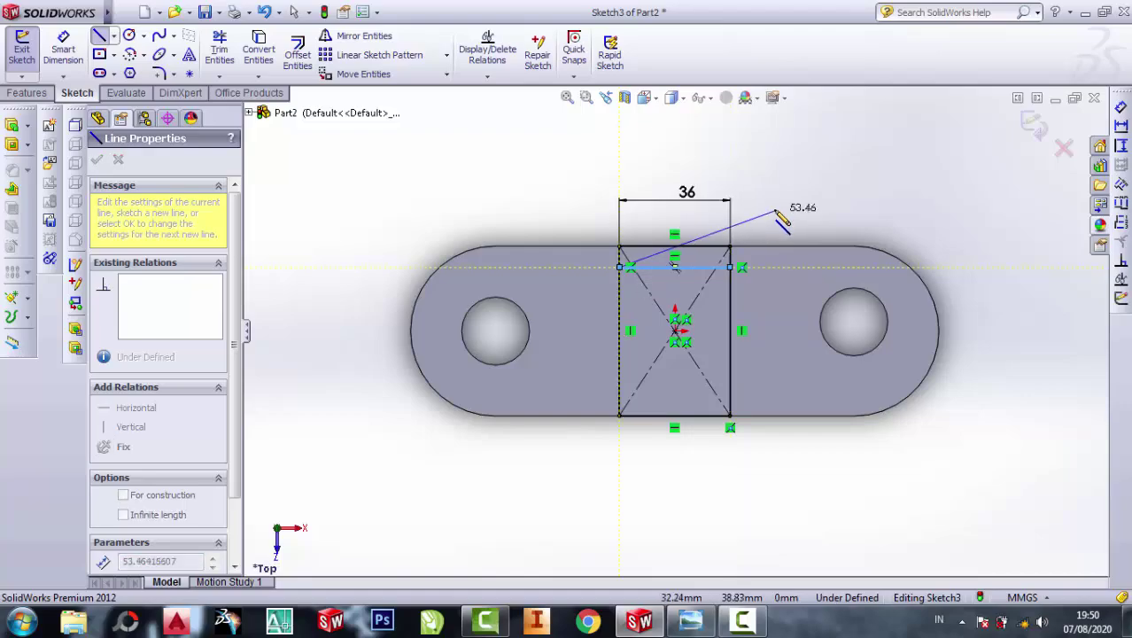
pyautogui.press('Escape')
pyautogui.press('Escape')
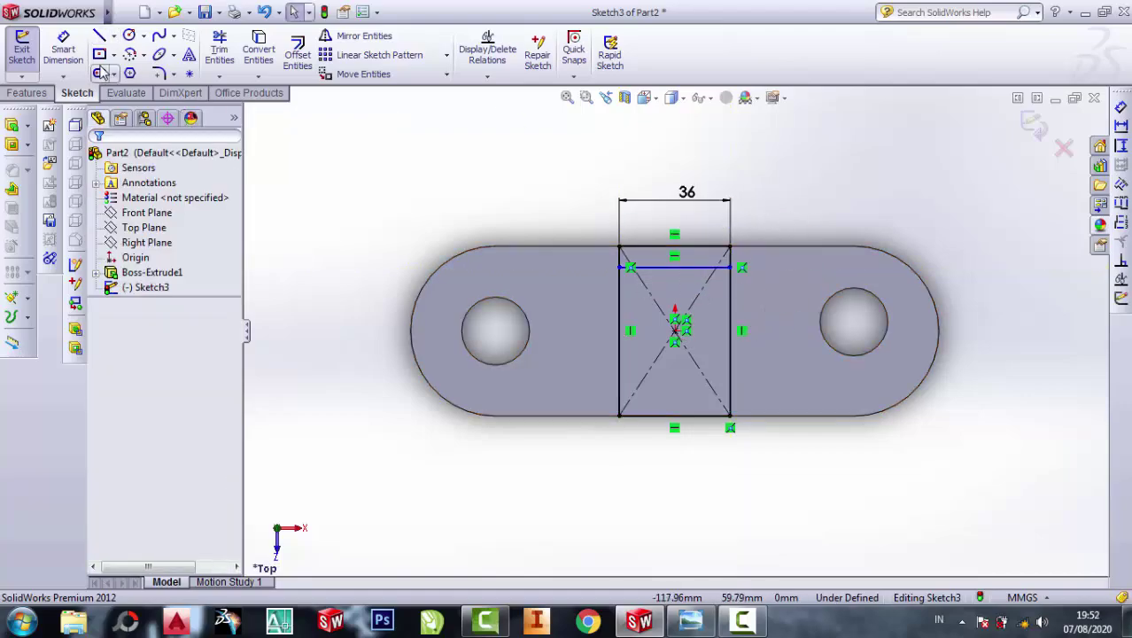
pyautogui.click(63, 49)
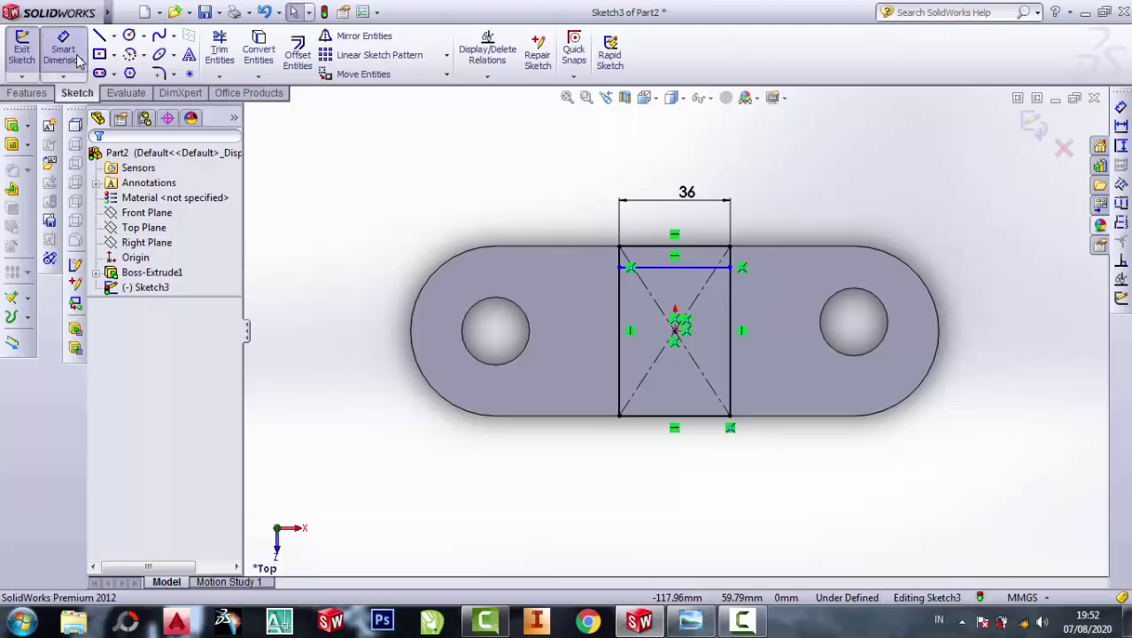
# Dimension the new line 13 mm from the plate's edge.
pyautogui.click(704, 268)
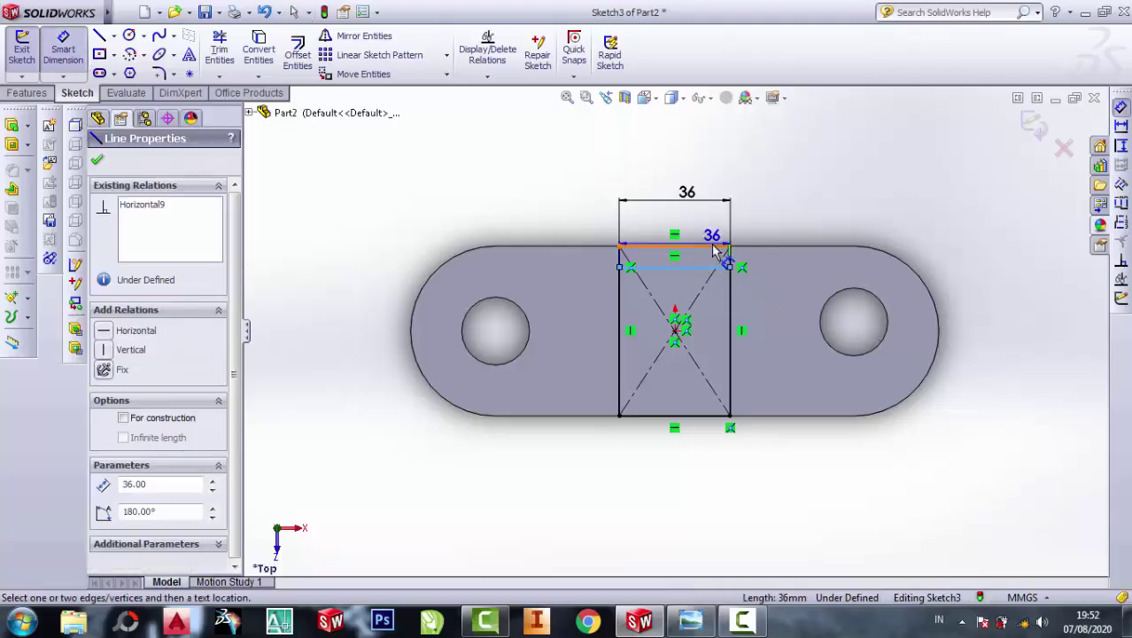
pyautogui.click(720, 242)
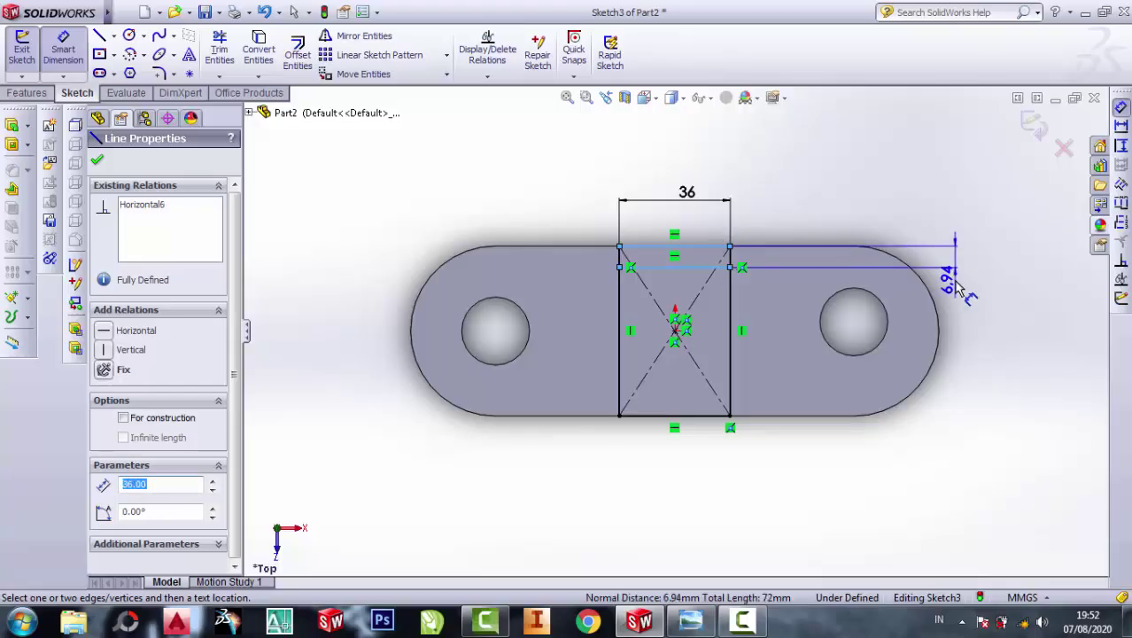
pyautogui.click(961, 284)
pyautogui.write('13')
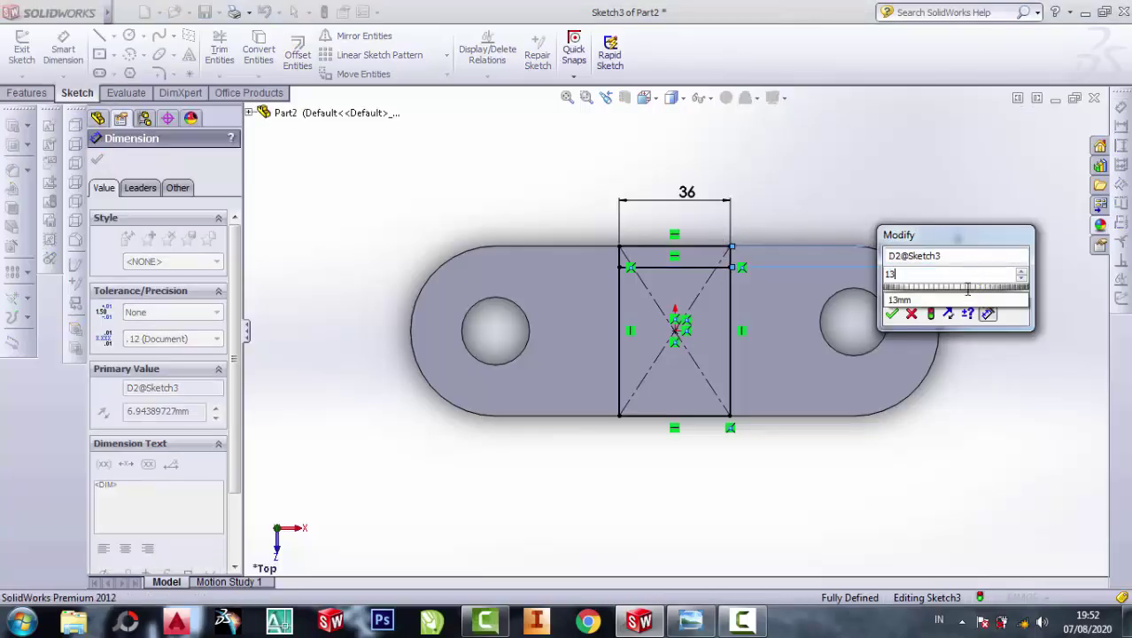
pyautogui.click(900, 304)
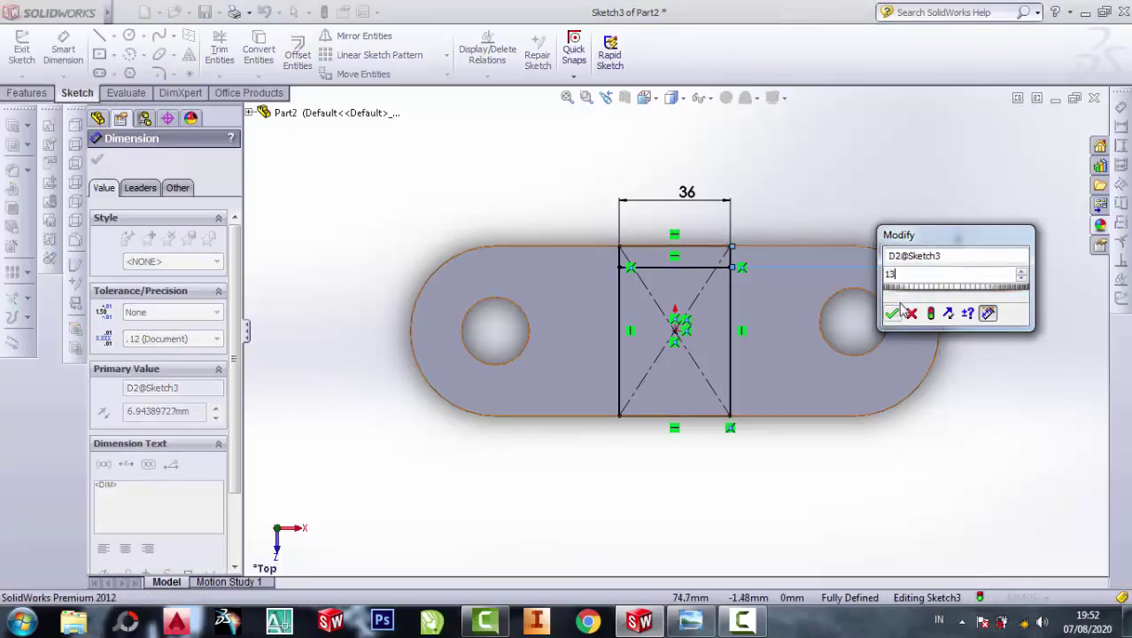
pyautogui.click(892, 313)
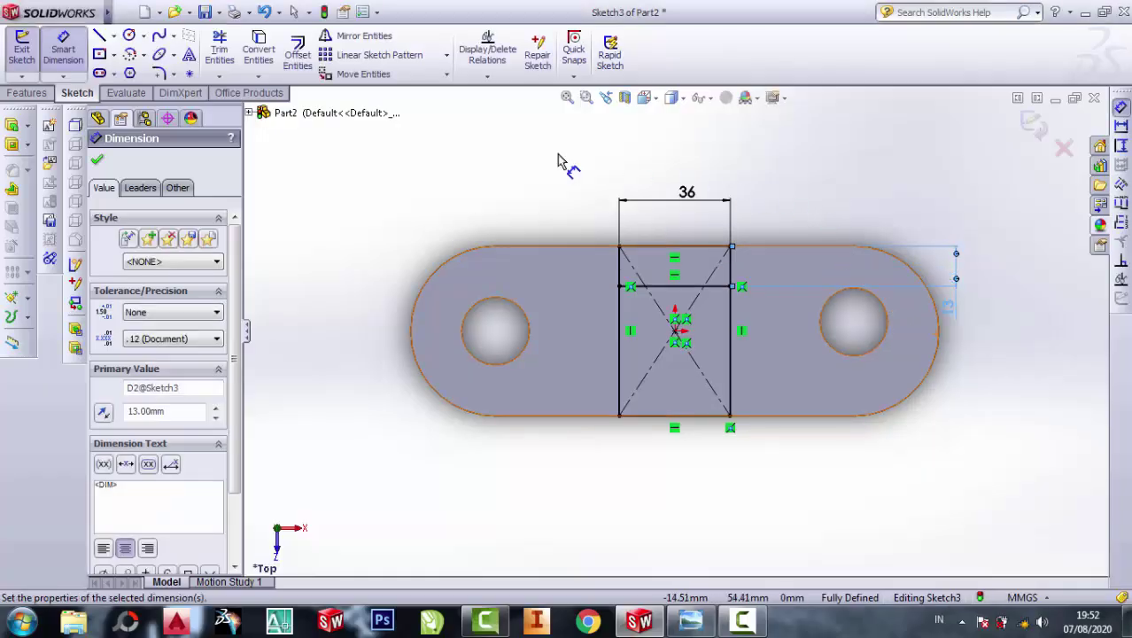
# Trim away the rectangle's portion above the 13 mm line.
pyautogui.click(219, 48)
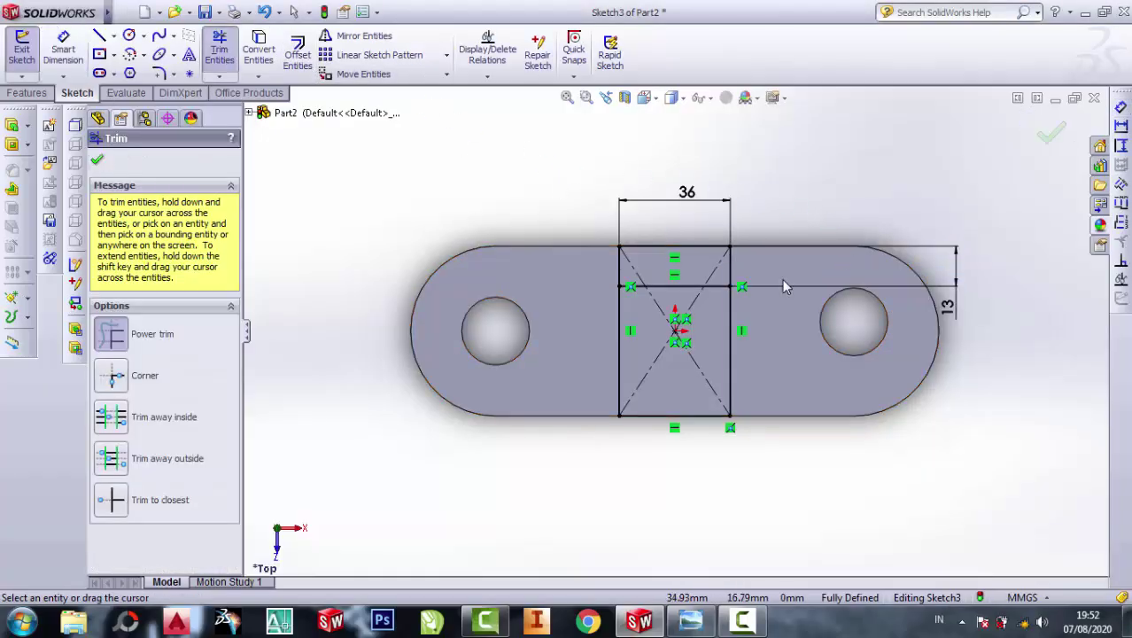
pyautogui.moveTo(728, 276); pyautogui.dragTo(668, 245)
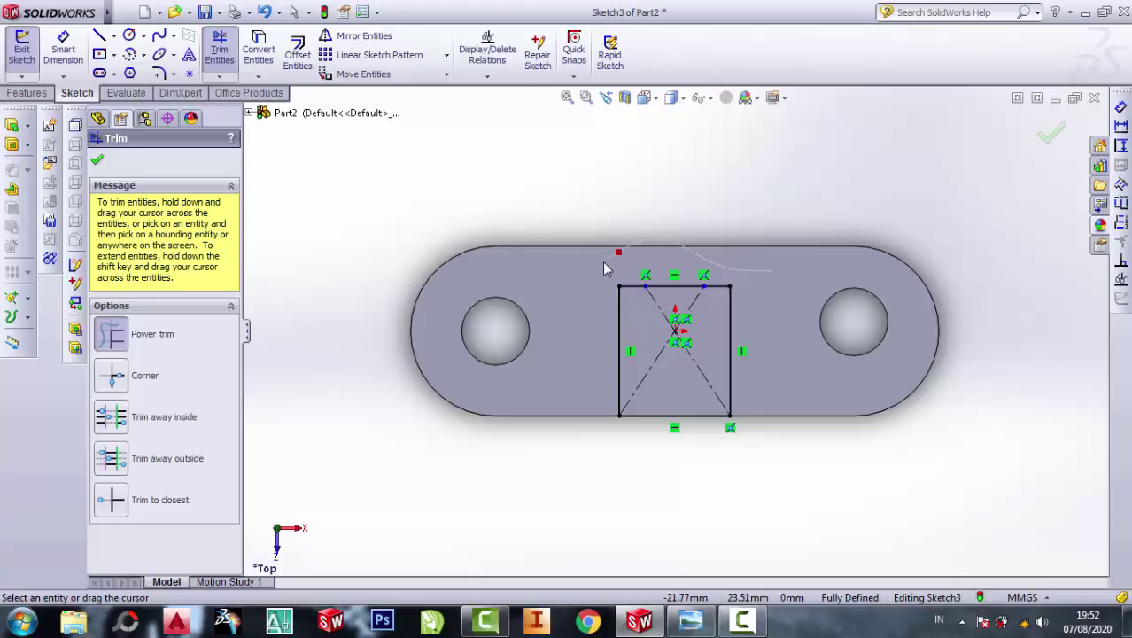
pyautogui.moveTo(604, 268); pyautogui.dragTo(211, 114)
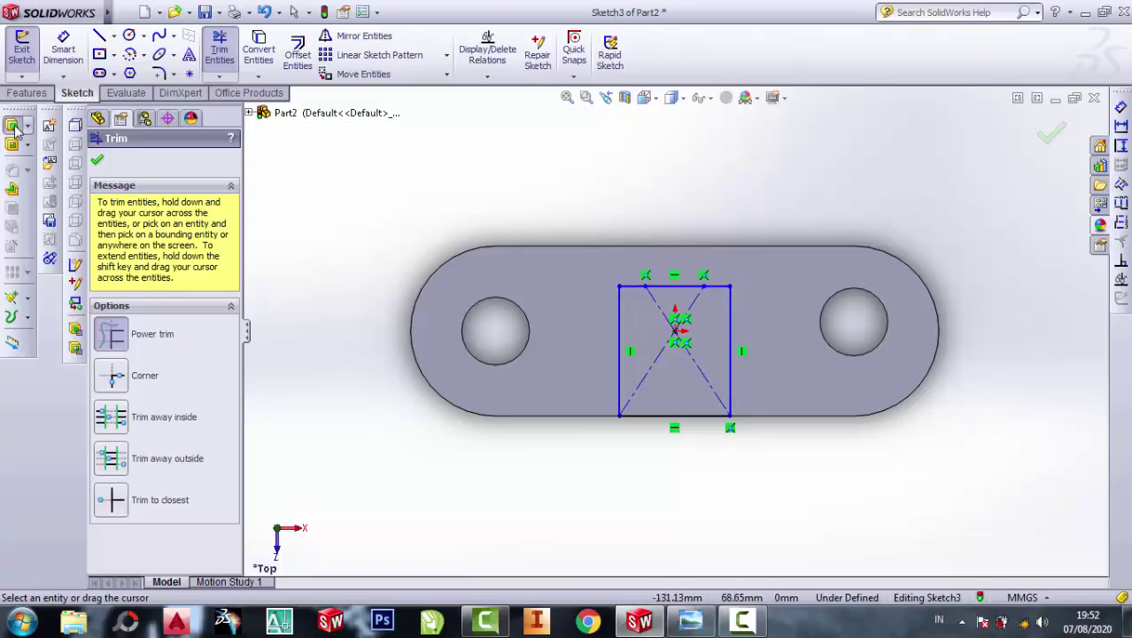
pyautogui.click(12, 125)
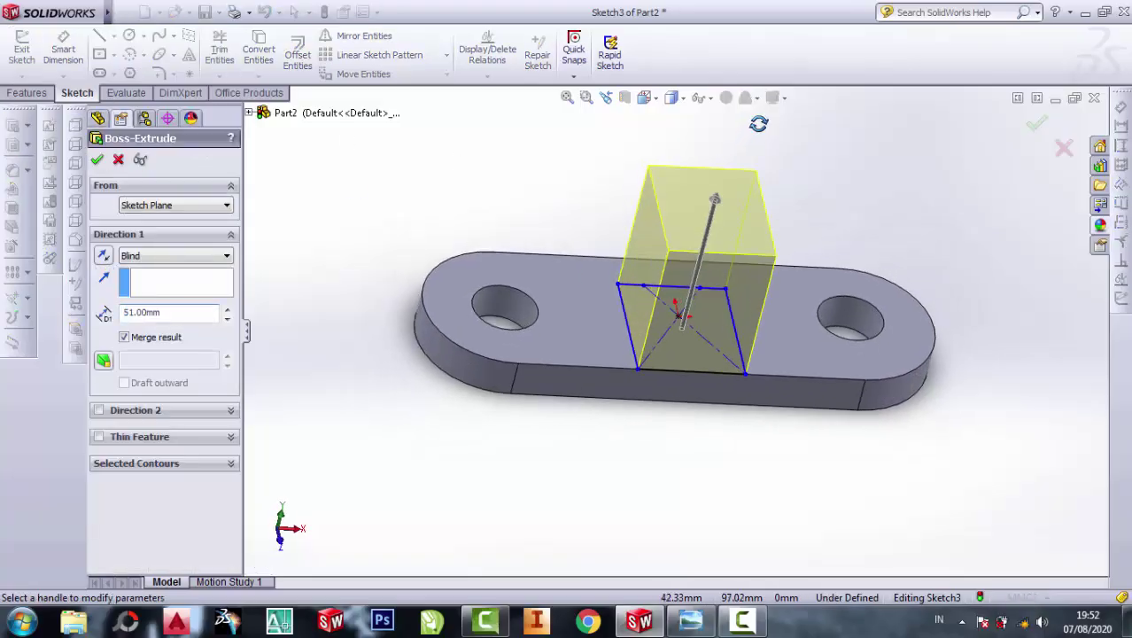
pyautogui.click(691, 620)
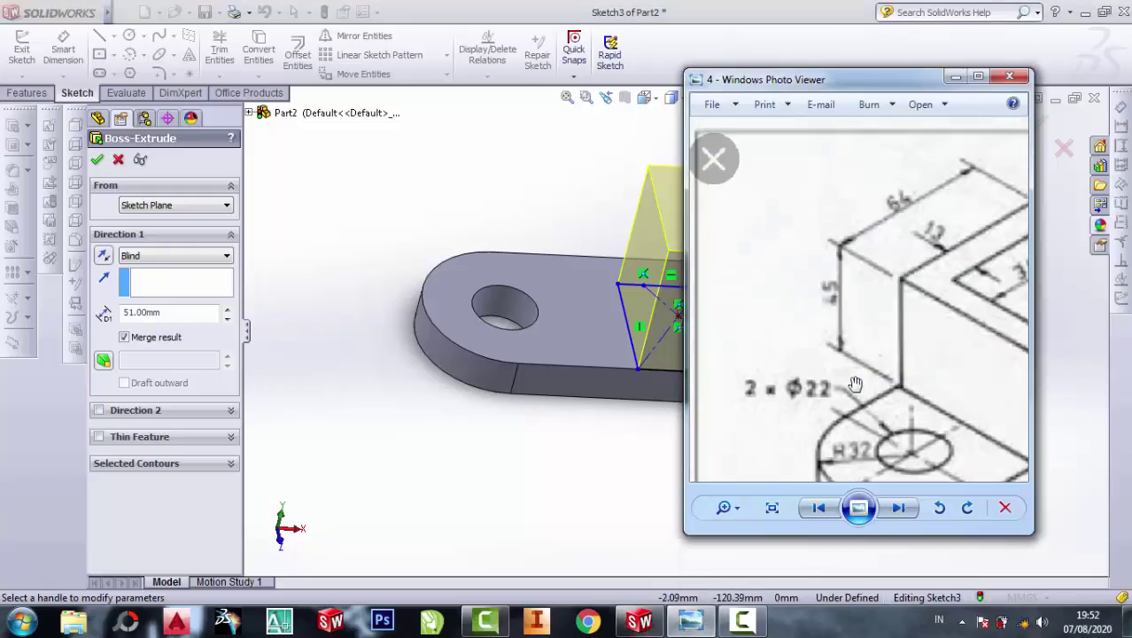
pyautogui.scroll(-3, 855, 384)
pyautogui.scroll(2, 937, 354)
pyautogui.scroll(1, 899, 354)
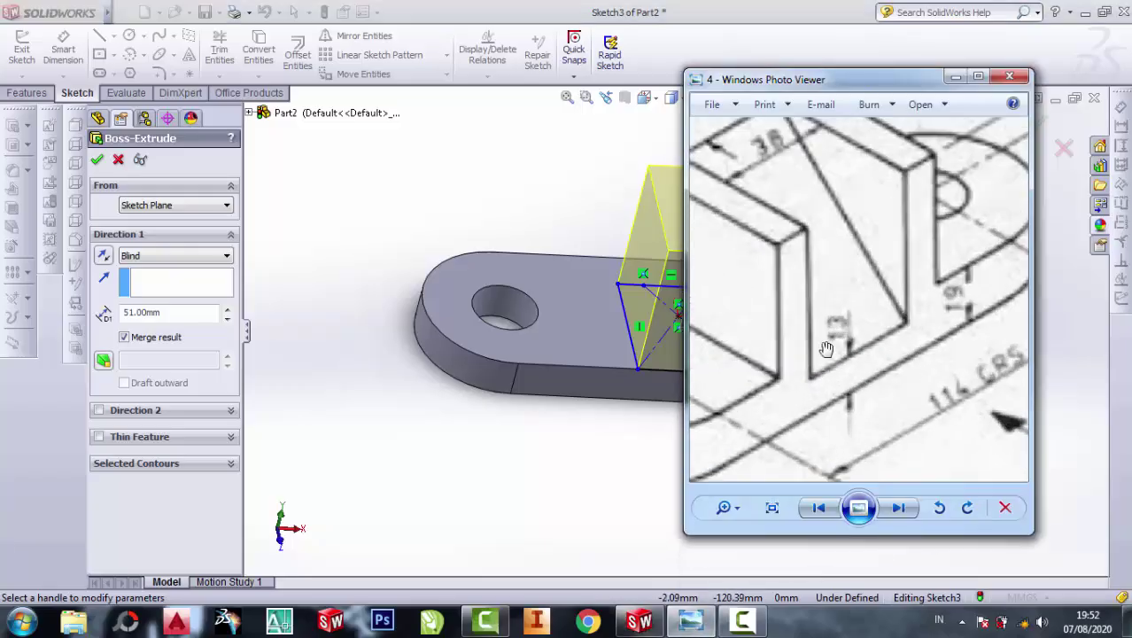
pyautogui.scroll(-2, 963, 322)
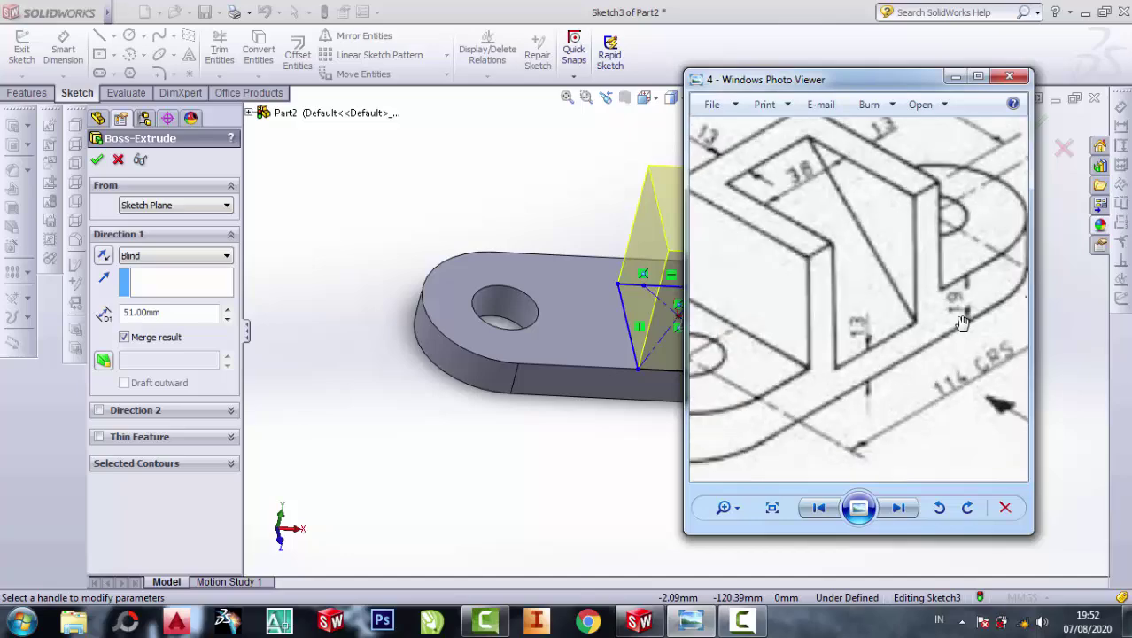
pyautogui.scroll(-2, 964, 326)
pyautogui.scroll(2, 740, 266)
pyautogui.scroll(1, 797, 257)
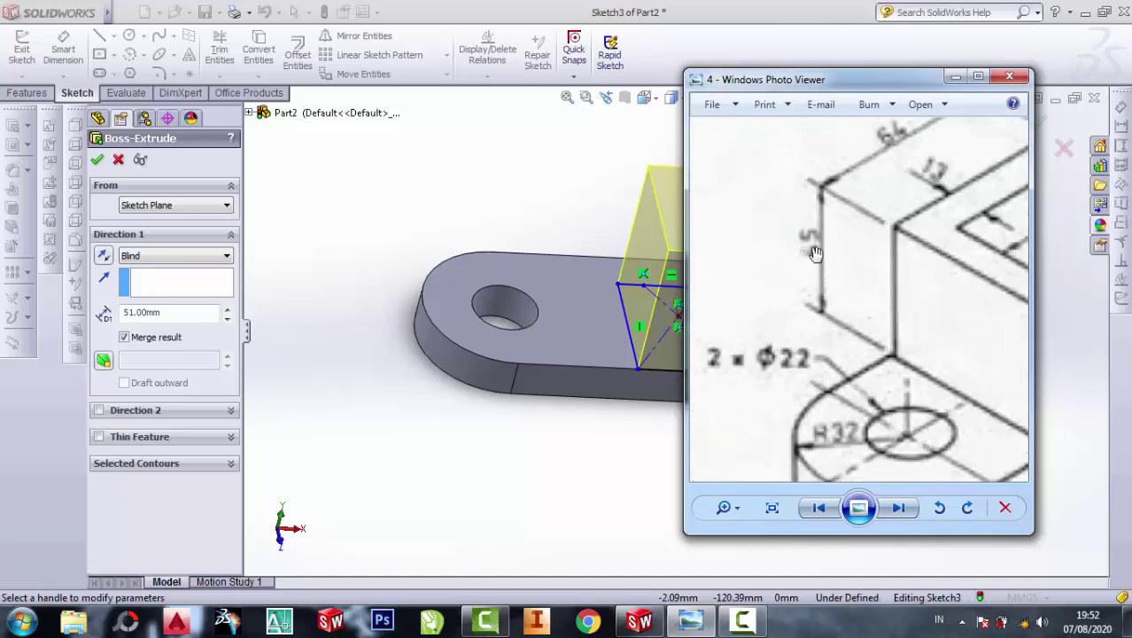
pyautogui.scroll(1, 816, 233)
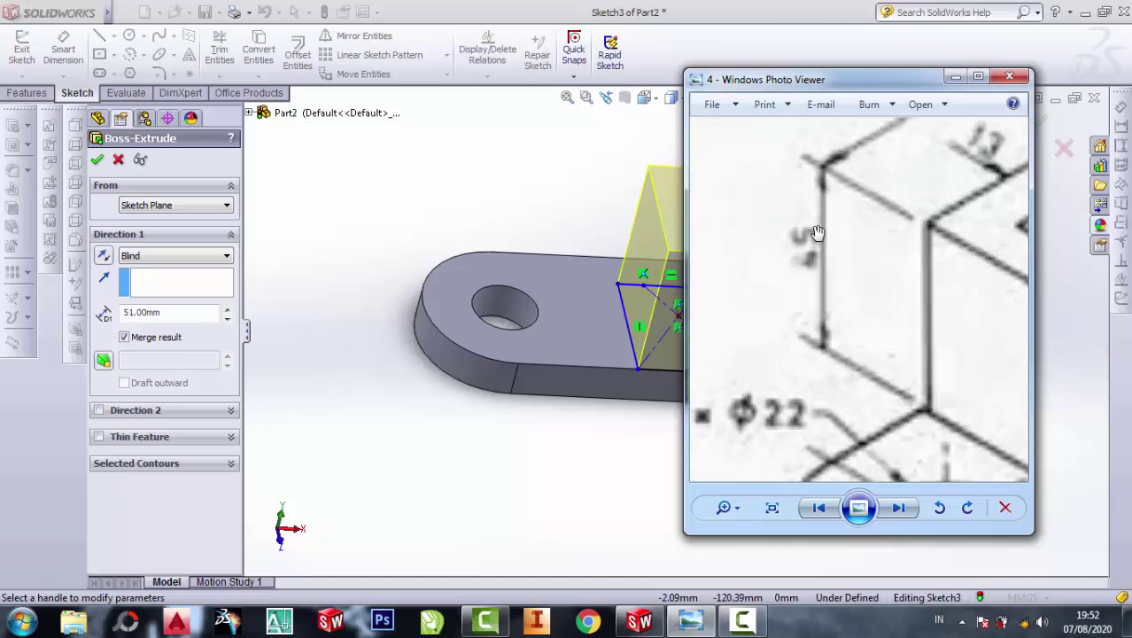
pyautogui.click(954, 78)
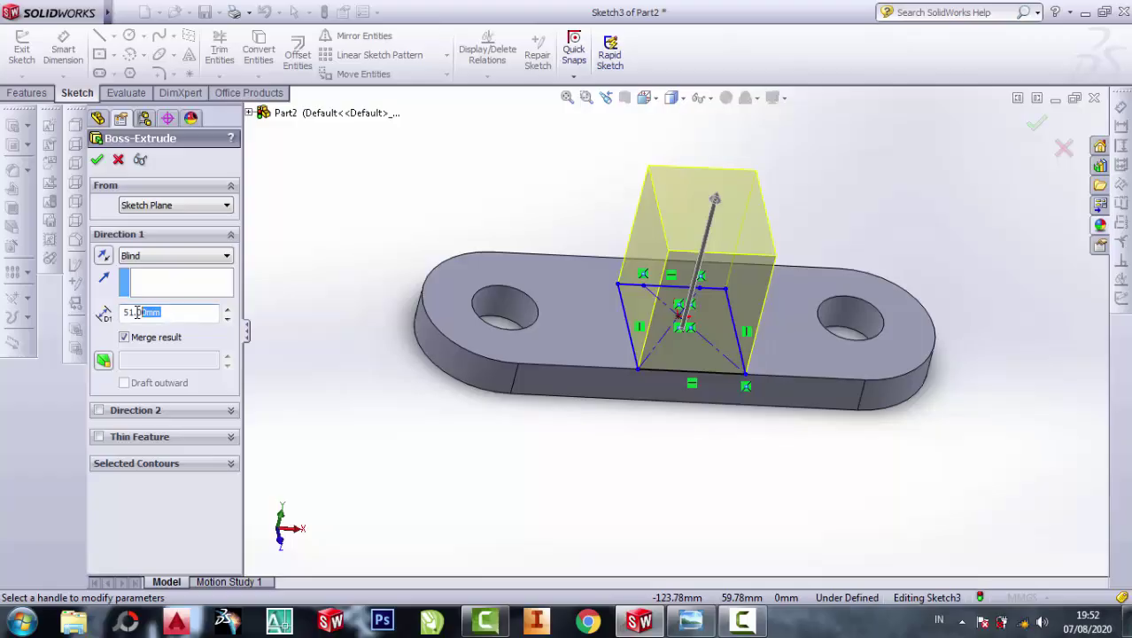
# Finish the upright block extrusion and begin a sketch on the block's side face.
pyautogui.click(98, 161)
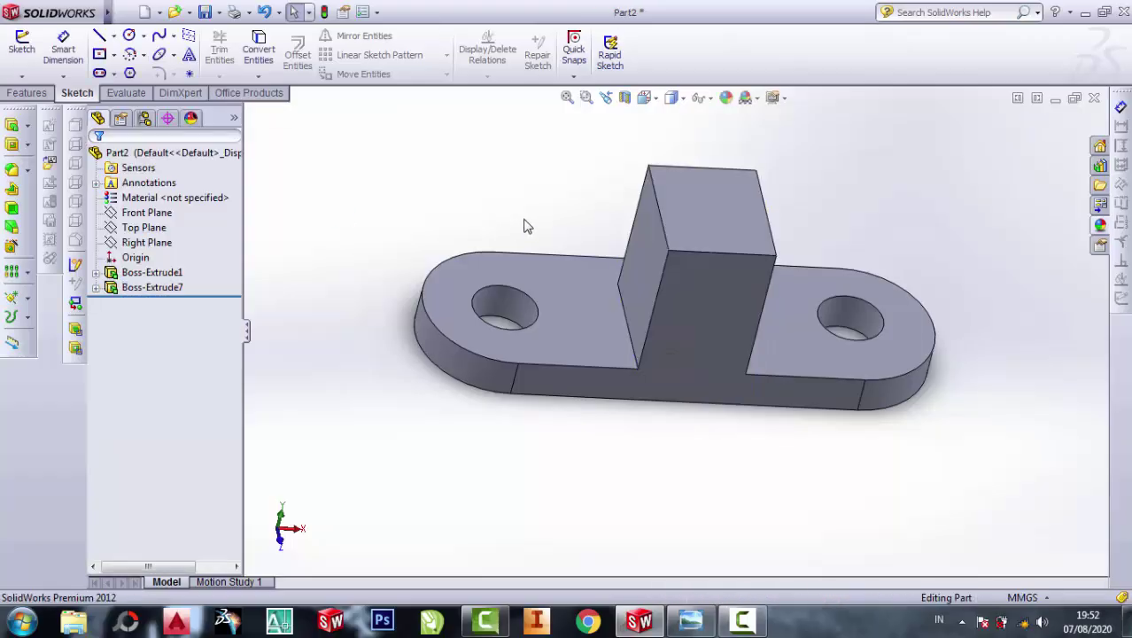
pyautogui.moveTo(620, 241)
pyautogui.mouseDown(button='middle')
pyautogui.moveTo(651, 240)
pyautogui.moveTo(694, 200)
pyautogui.mouseUp(button='middle')
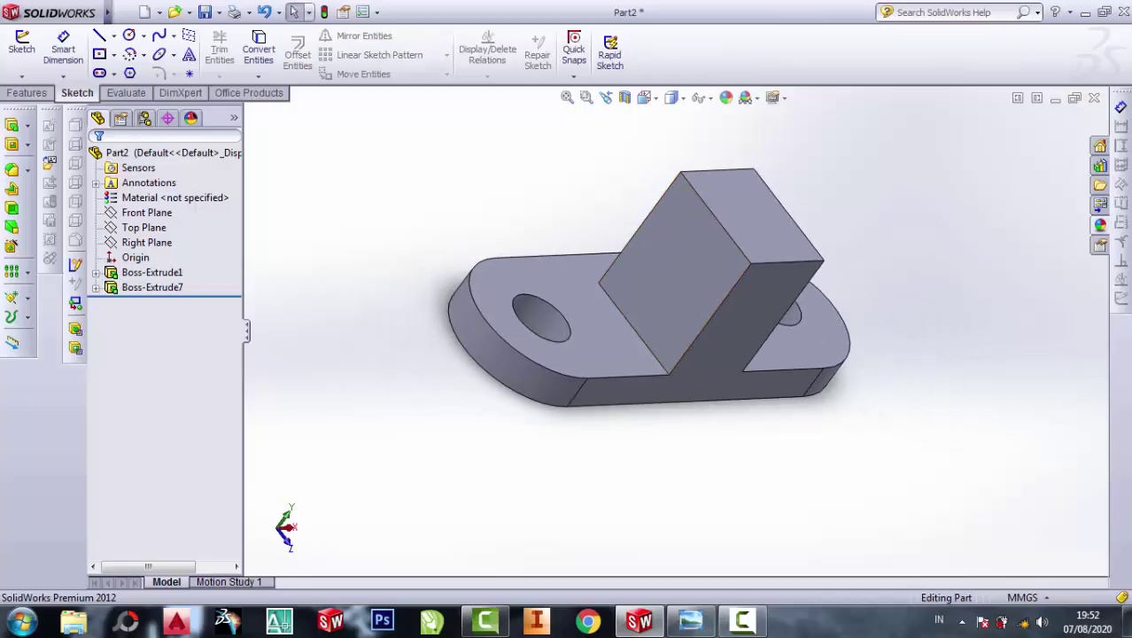
pyautogui.click(100, 40)
pyautogui.click(710, 195)
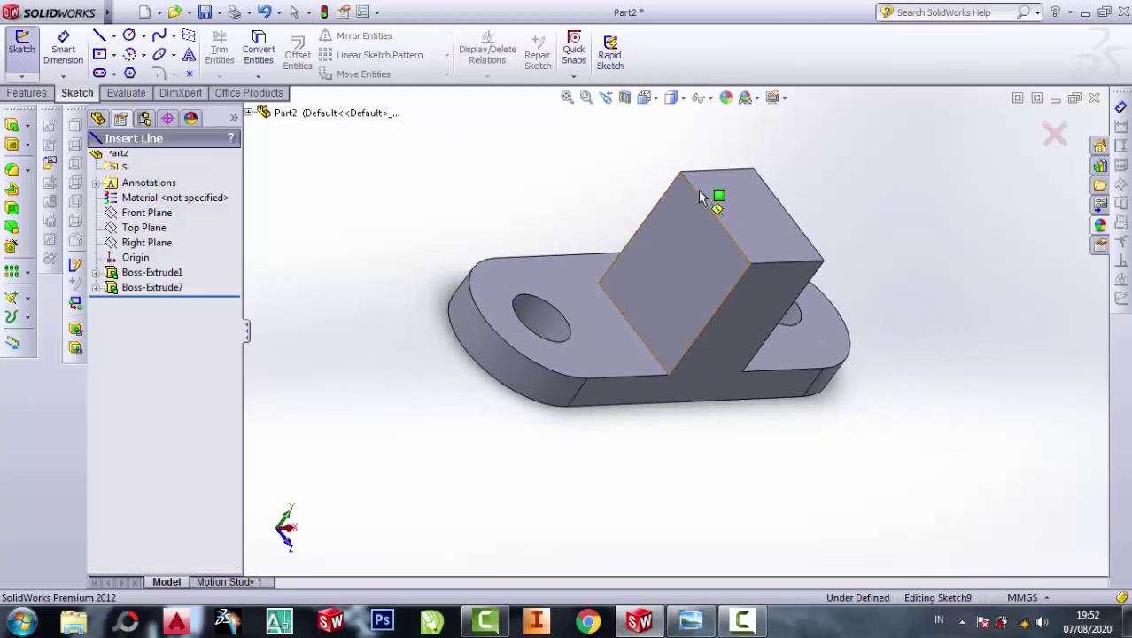
# Draw a diagonal line from the block's top corner to its base and cut through all.
pyautogui.click(680, 172)
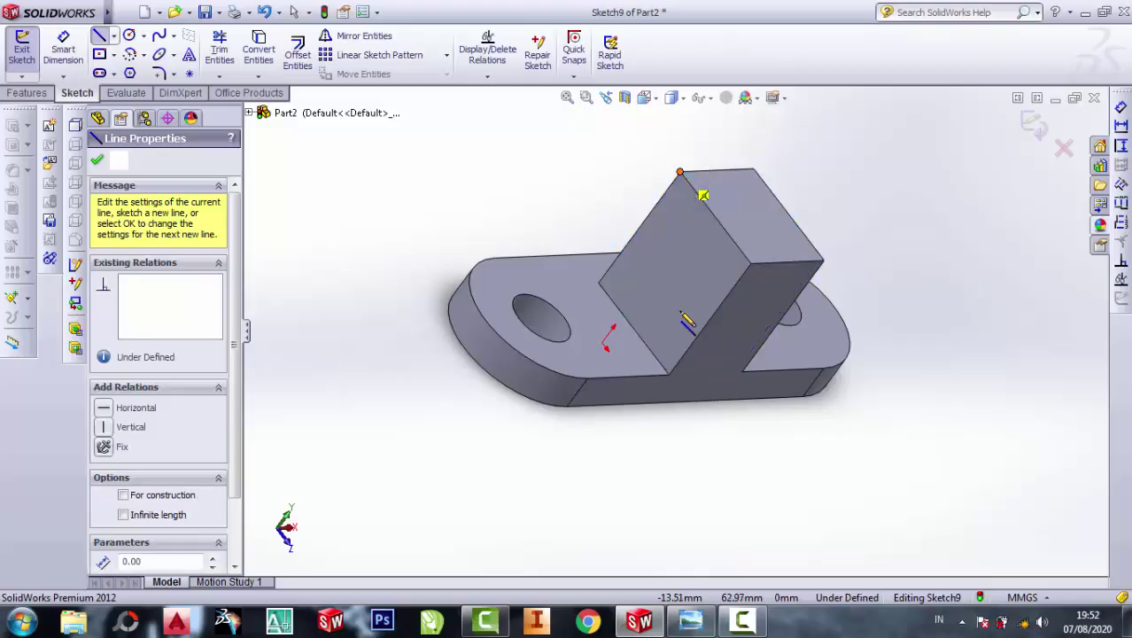
pyautogui.click(670, 375)
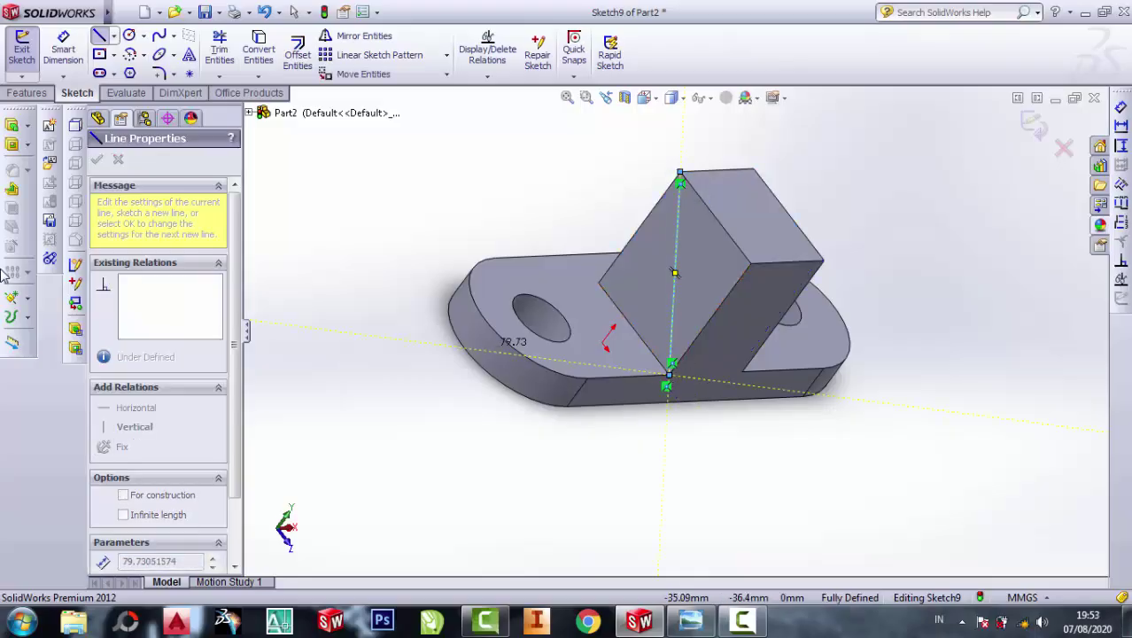
pyautogui.click(13, 146)
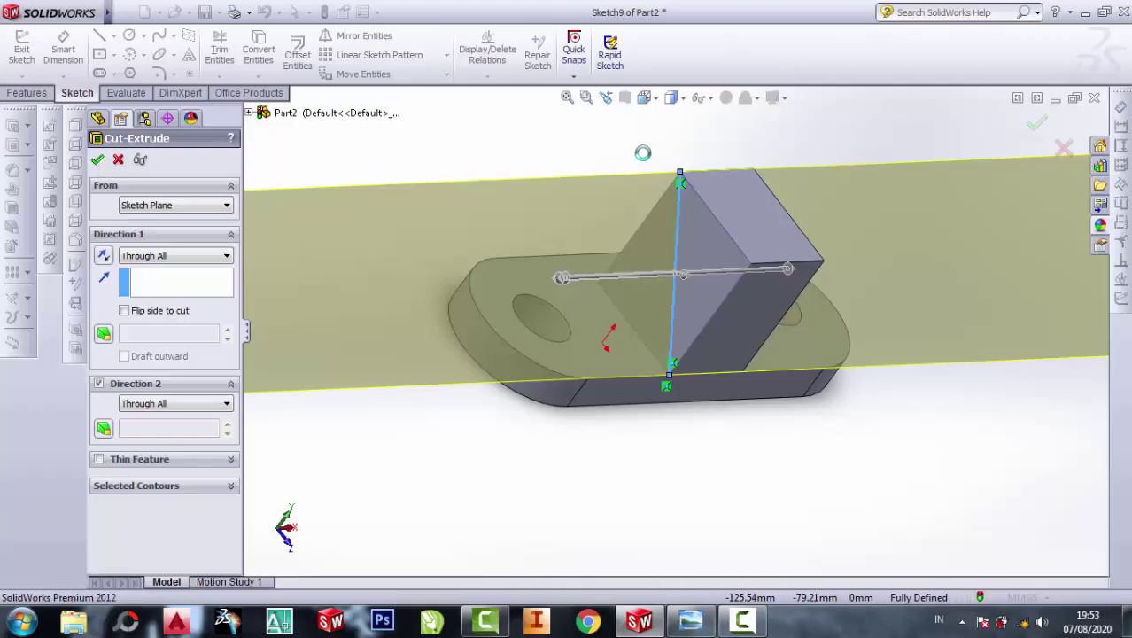
pyautogui.click(96, 159)
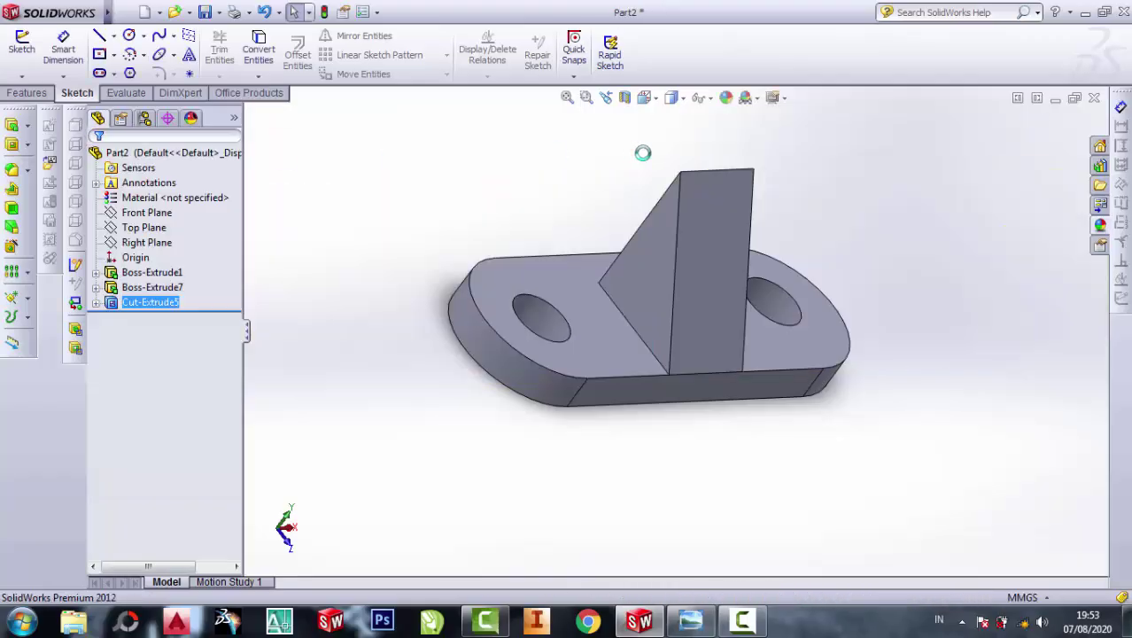
# View the plate's top face Normal To and start a sketch on it.
pyautogui.click(611, 324)
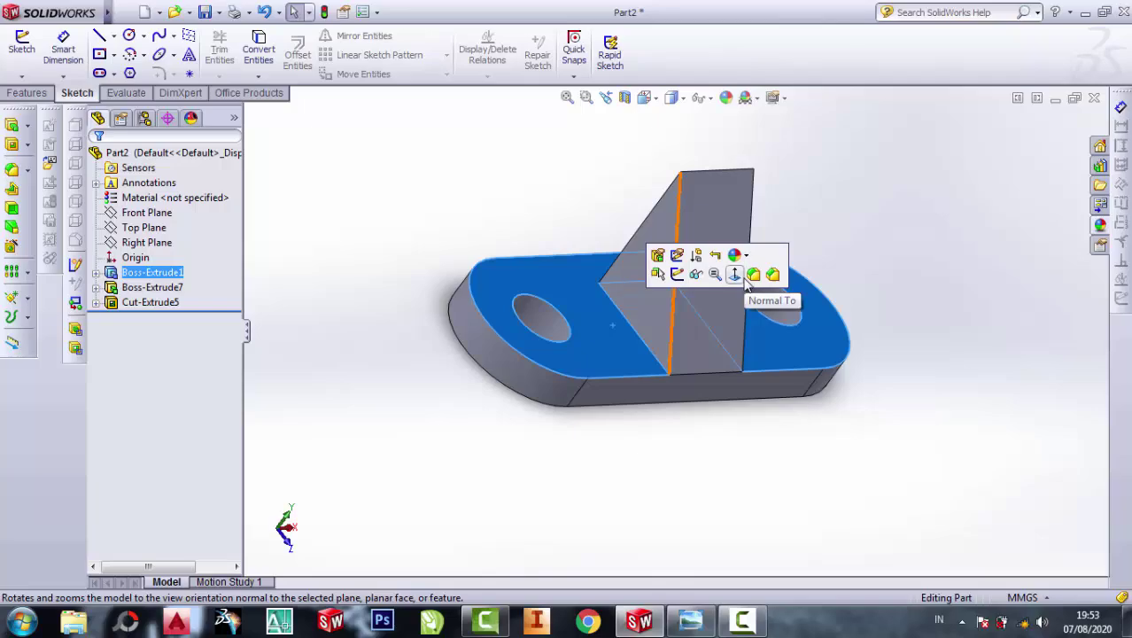
pyautogui.click(743, 280)
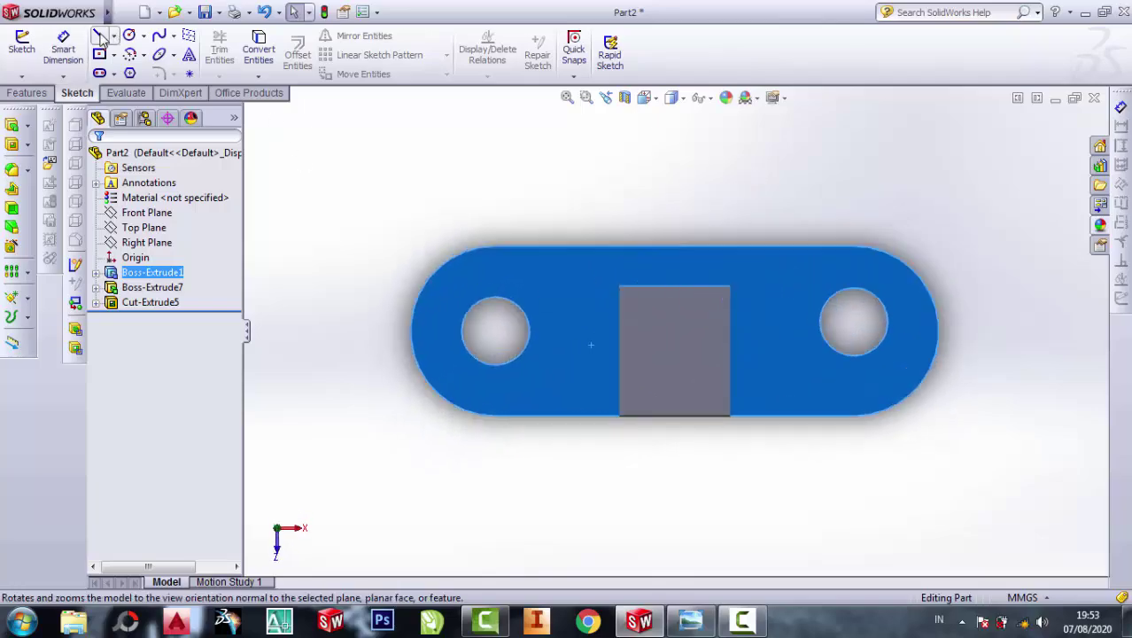
pyautogui.click(100, 35)
pyautogui.moveTo(590, 343); pyautogui.dragTo(590, 365)
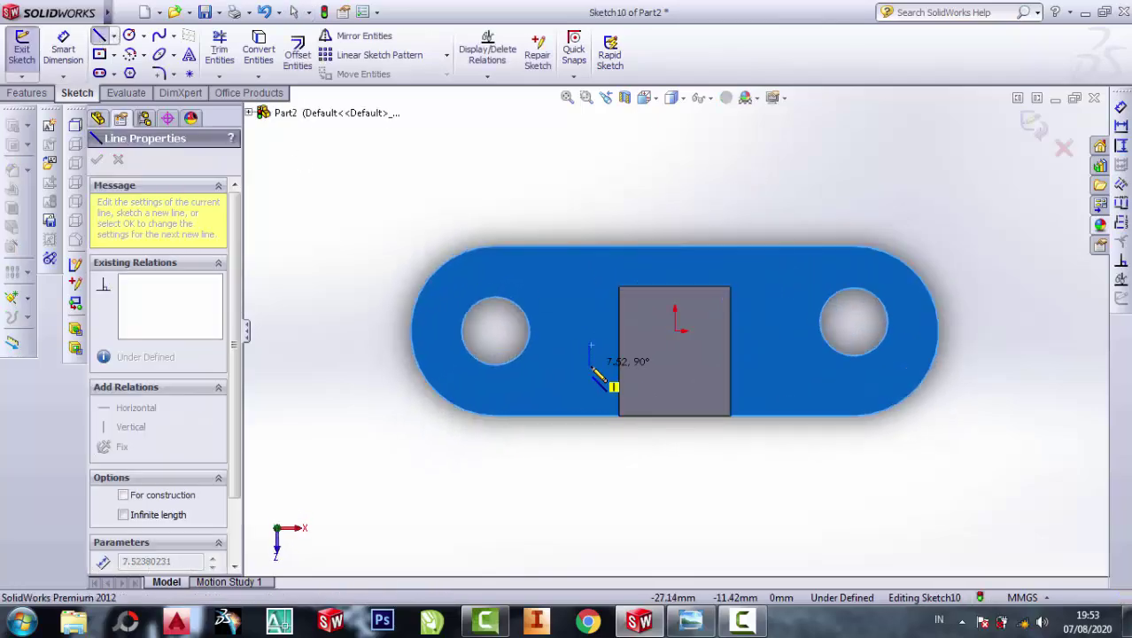
pyautogui.press('Escape')
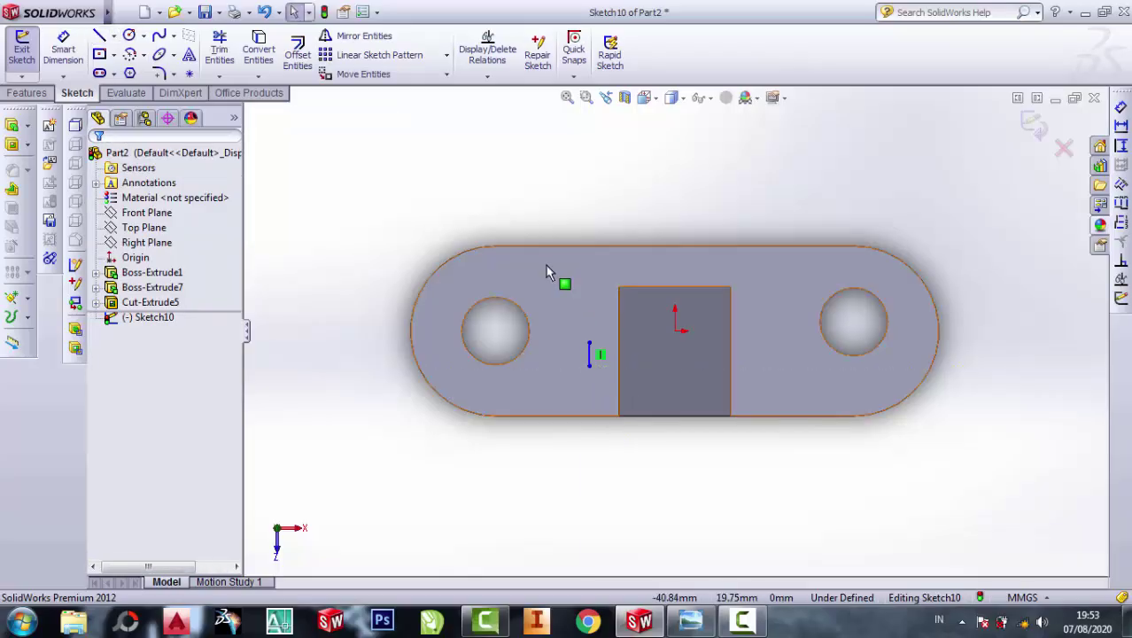
# Convert the plate face outline and both hole edges into the sketch.
pyautogui.click(563, 292)
pyautogui.click(266, 50)
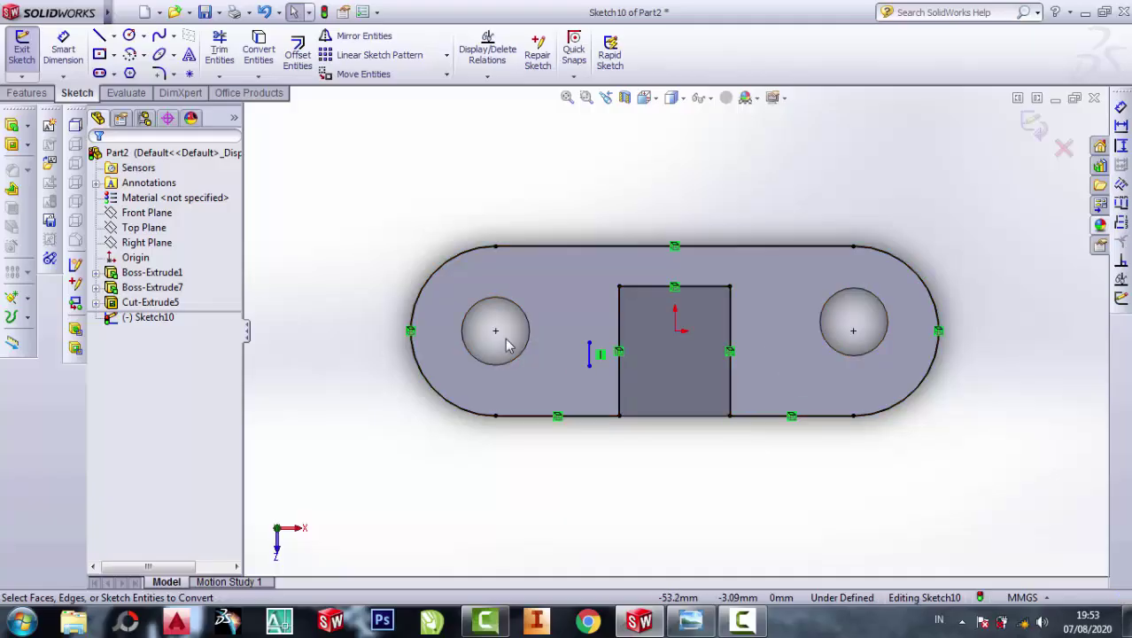
pyautogui.click(532, 331)
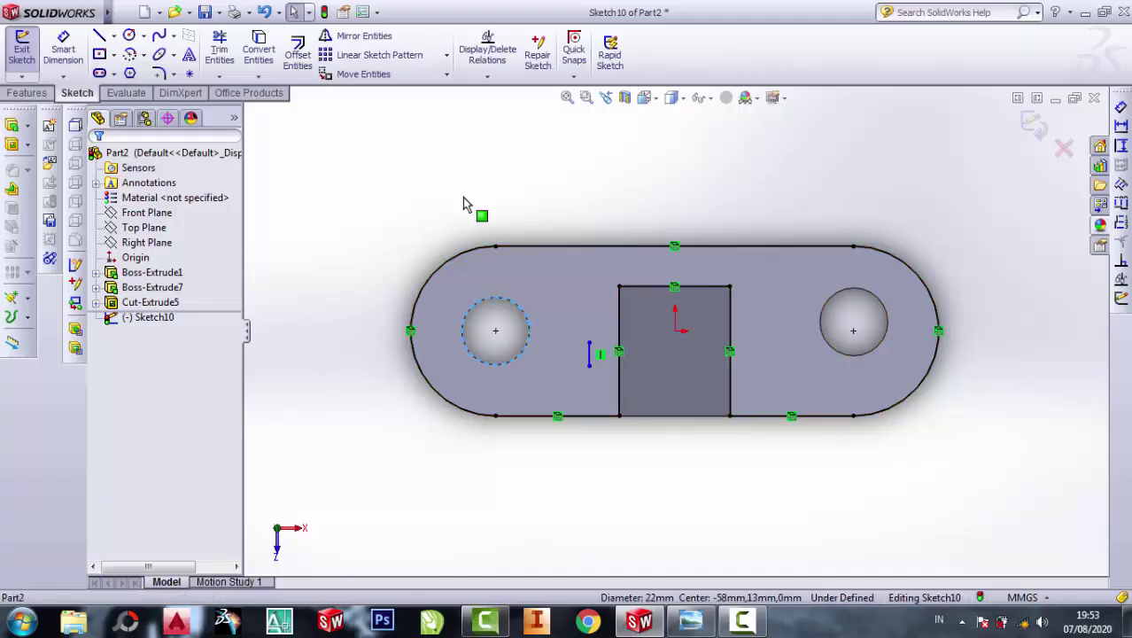
pyautogui.click(258, 48)
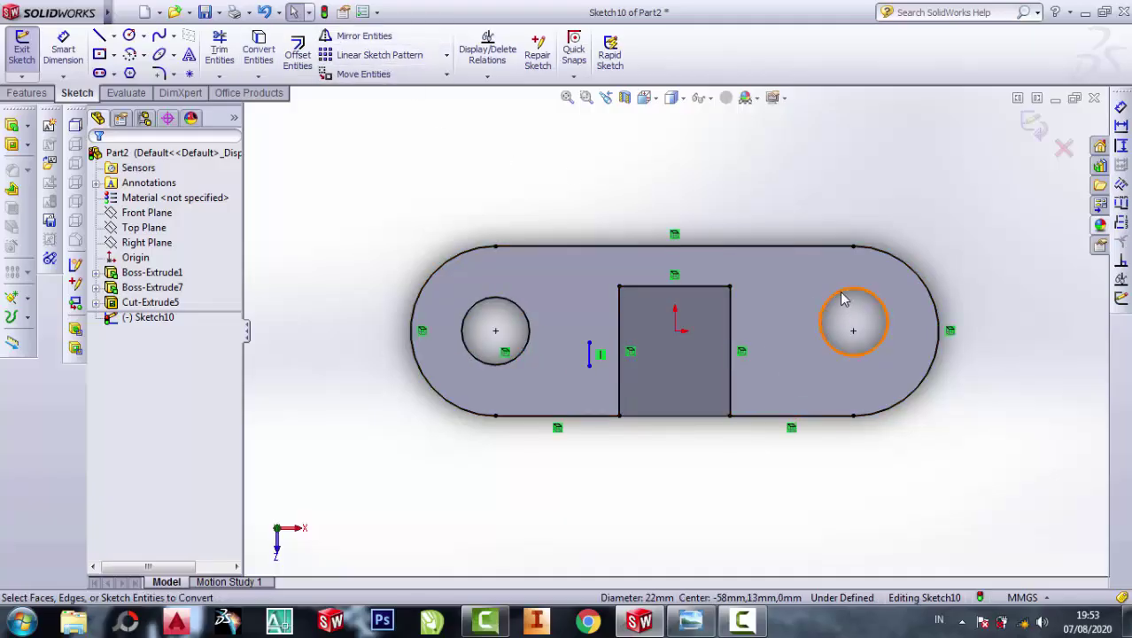
pyautogui.click(842, 299)
pyautogui.click(258, 48)
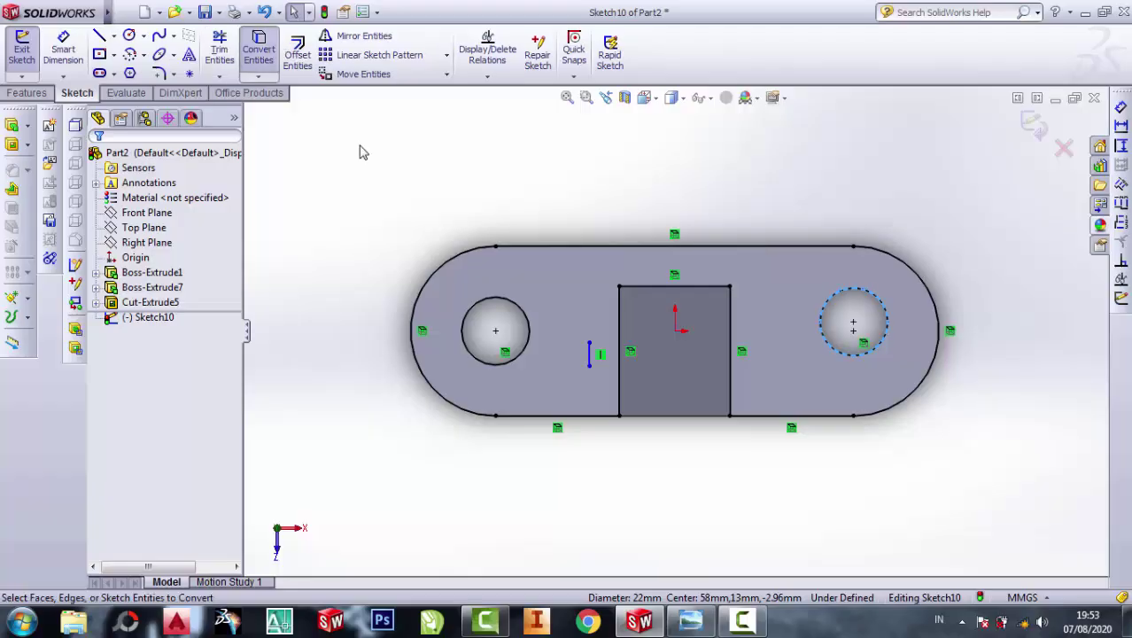
# Delete the stray short line from the sketch.
pyautogui.click(595, 357)
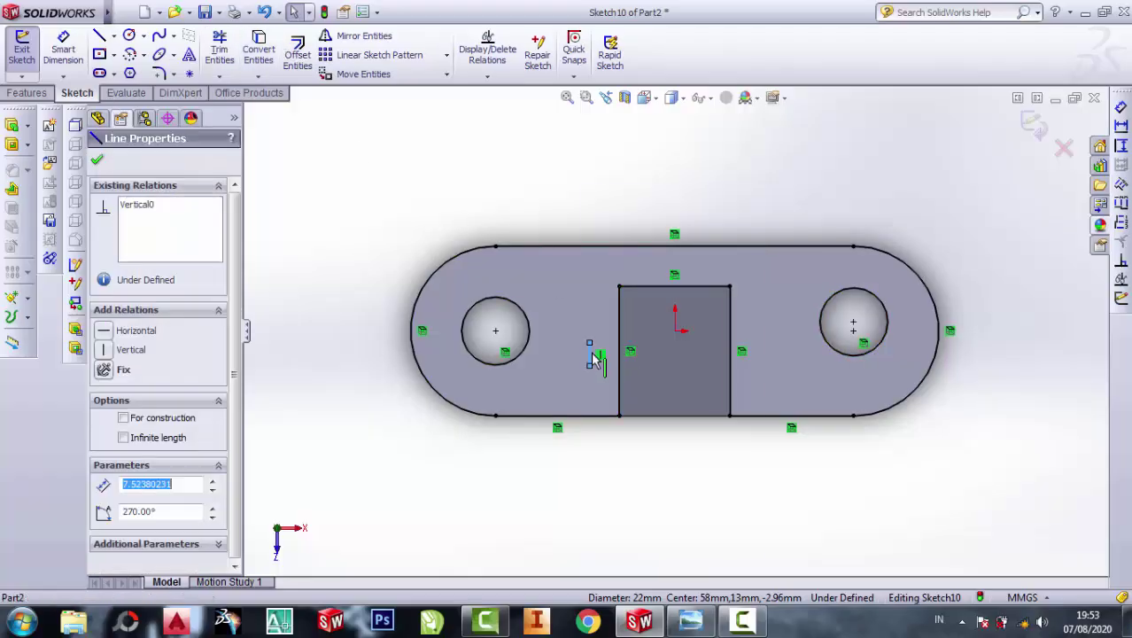
pyautogui.rightClick(596, 355)
pyautogui.click(628, 442)
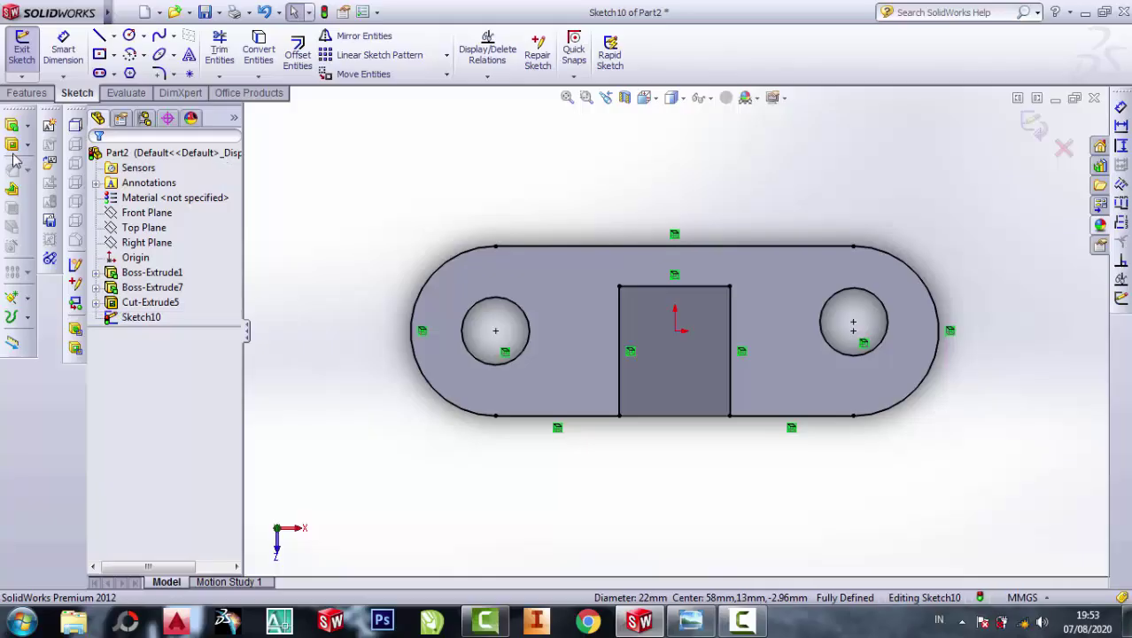
# Extrude the plate sketch 6 mm as a blind boss merged with the plate.
pyautogui.click(12, 124)
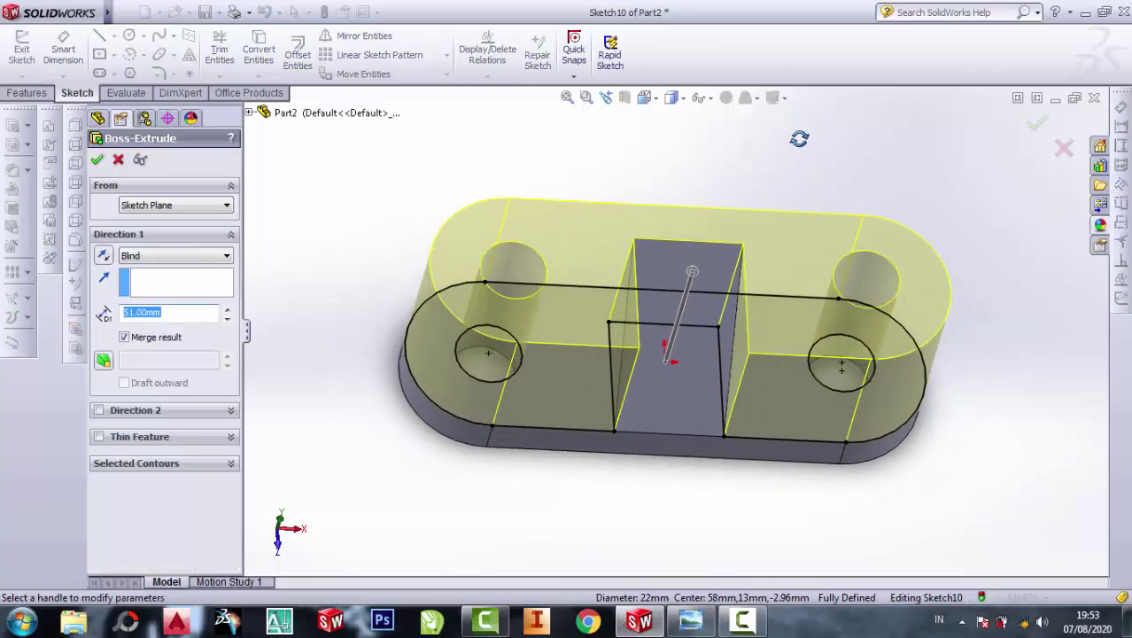
pyautogui.click(692, 625)
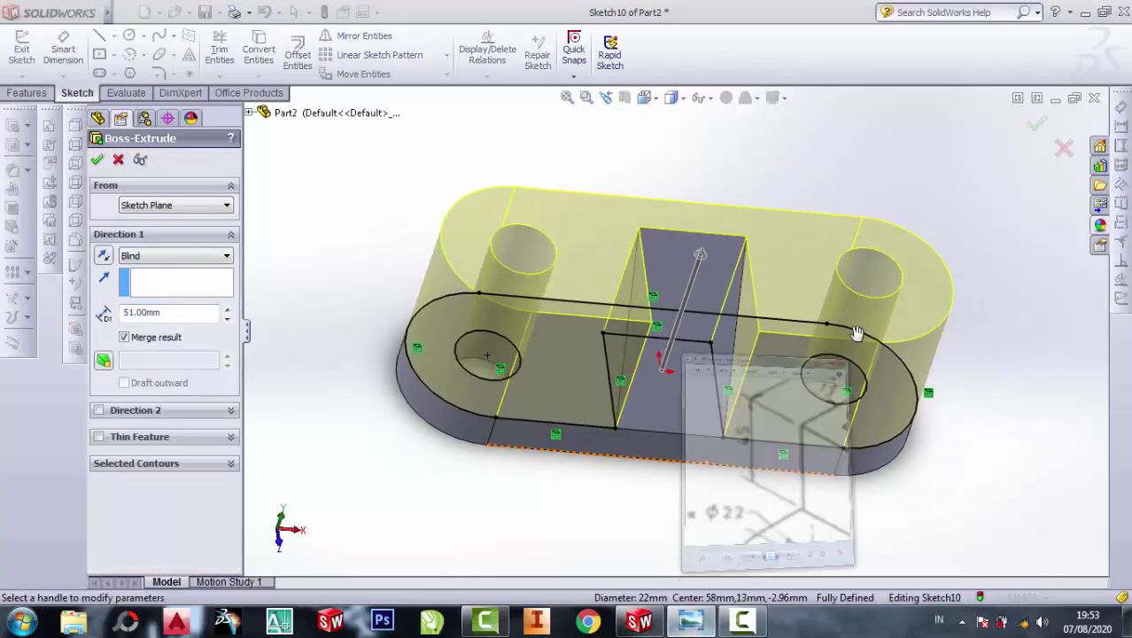
pyautogui.click(957, 76)
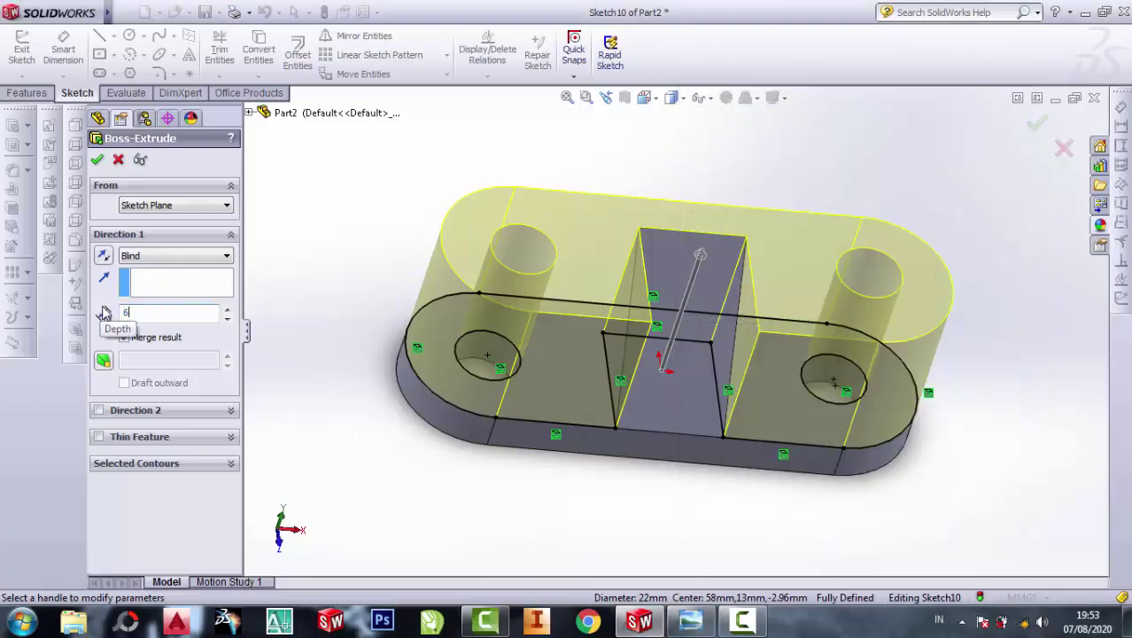
pyautogui.click(97, 161)
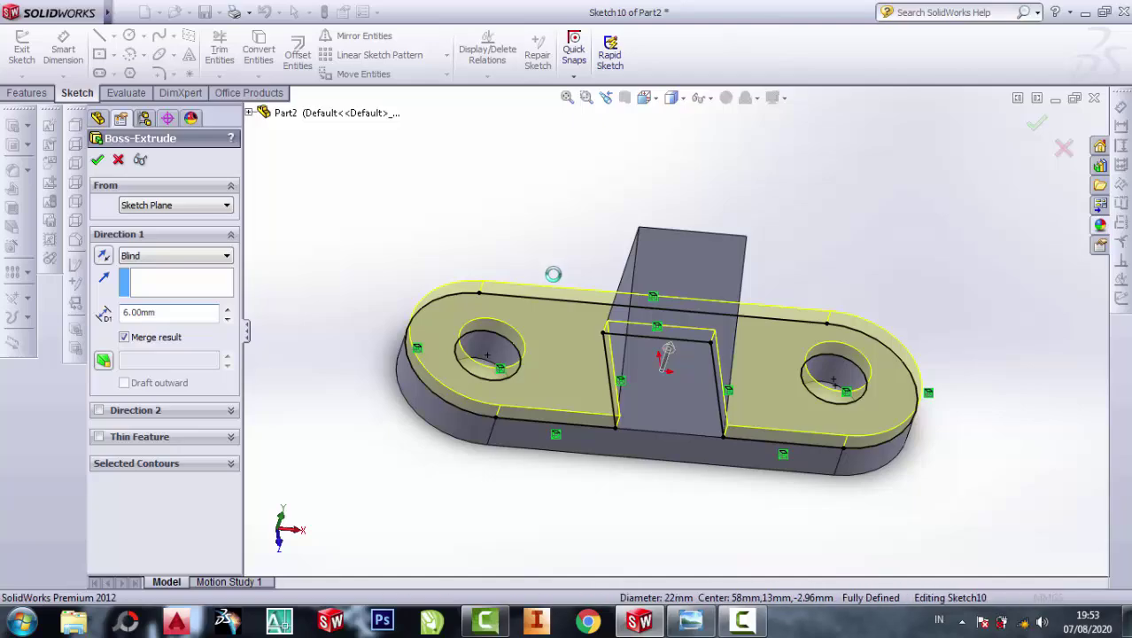
# Orbit to inspect the thicker plate and bring back the reference drawing.
pyautogui.click(627, 502)
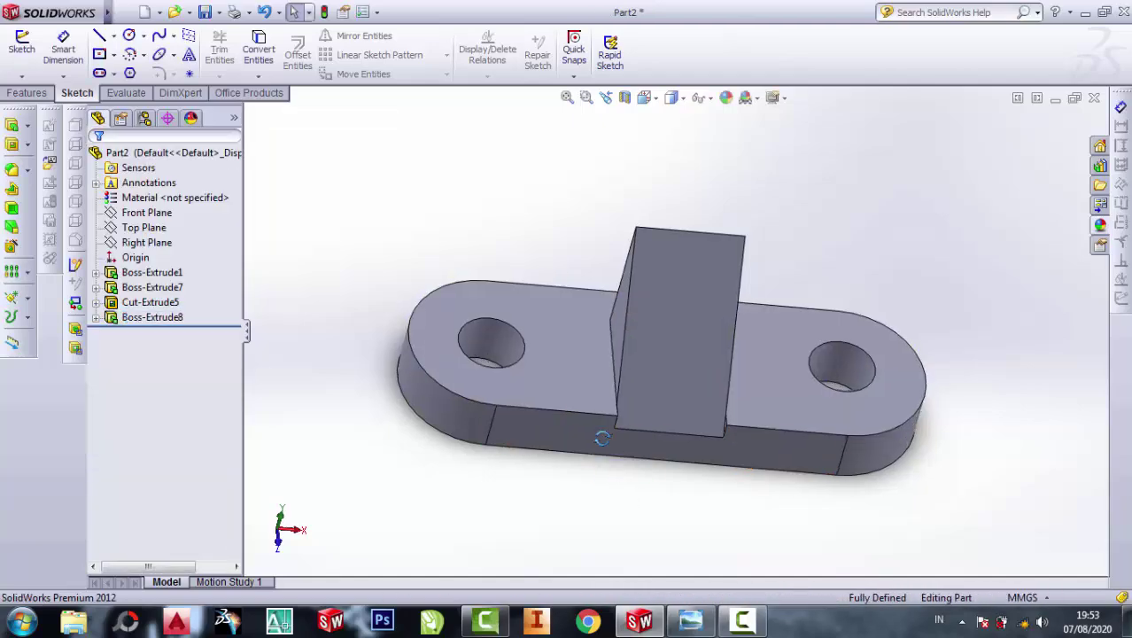
pyautogui.moveTo(598, 422); pyautogui.dragTo(556, 379, button='middle')
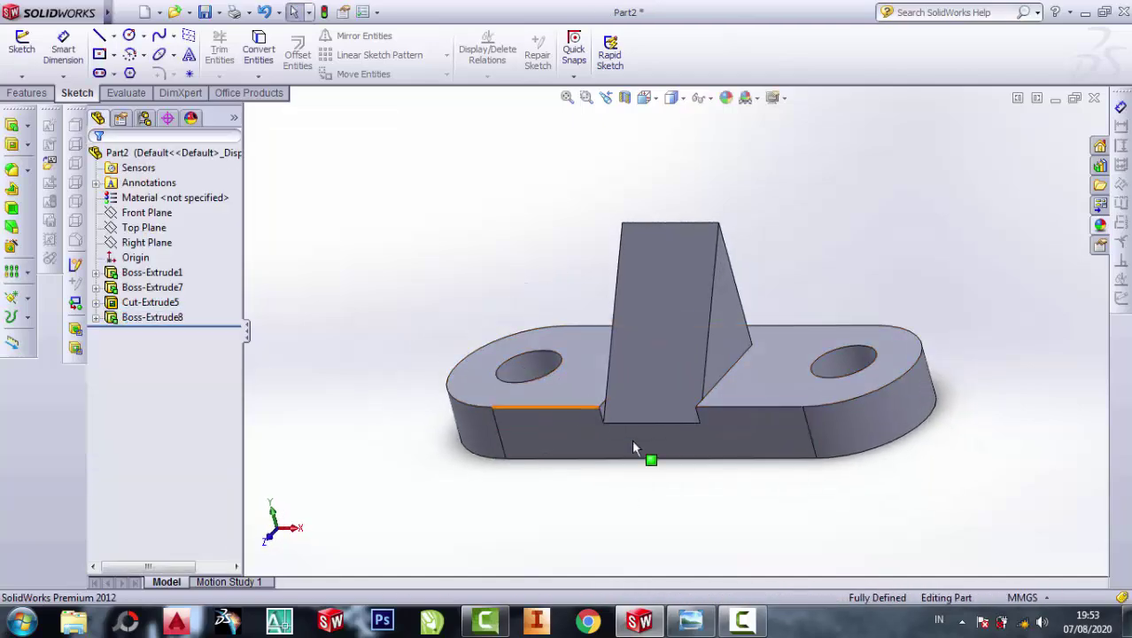
pyautogui.moveTo(654, 434)
pyautogui.mouseDown(button='middle')
pyautogui.moveTo(462, 374)
pyautogui.moveTo(653, 404)
pyautogui.moveTo(581, 417)
pyautogui.mouseUp(button='middle')
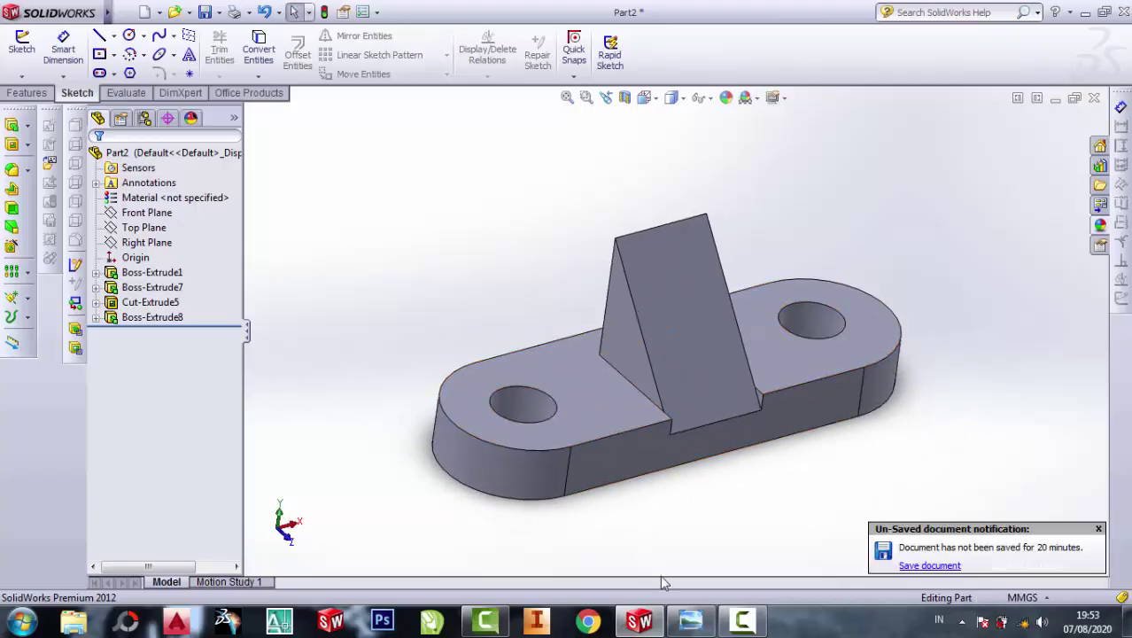
pyautogui.click(691, 620)
pyautogui.scroll(-4, 844, 308)
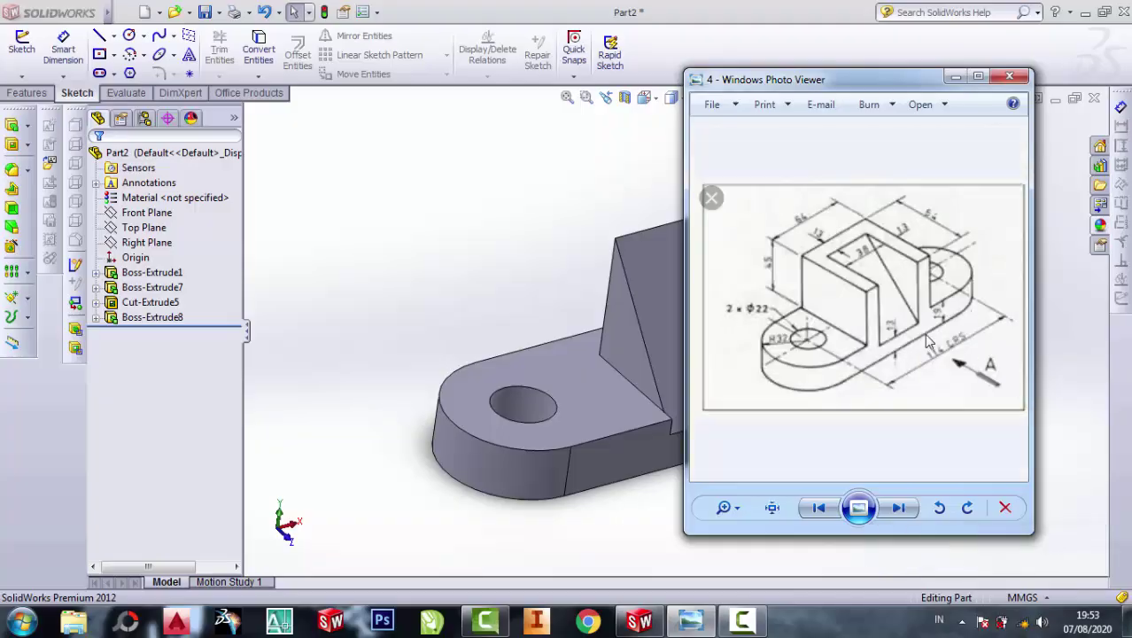
# Sketch a centre rectangle on the plate's top face from the origin to the plate edge.
pyautogui.scroll(2, 886, 370)
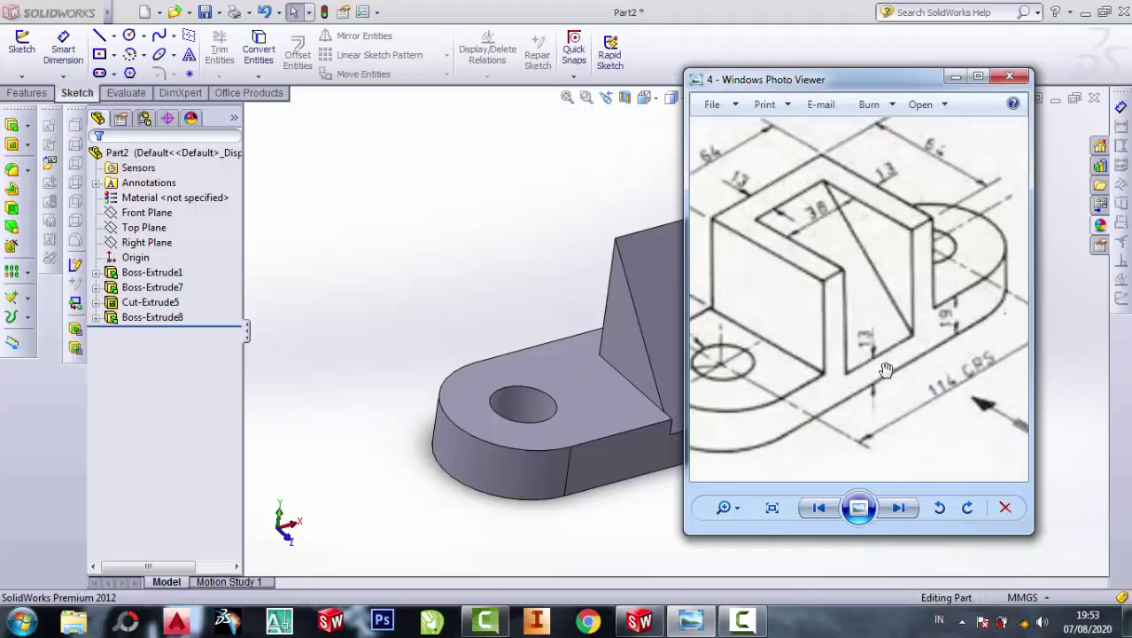
pyautogui.click(956, 76)
pyautogui.click(618, 390)
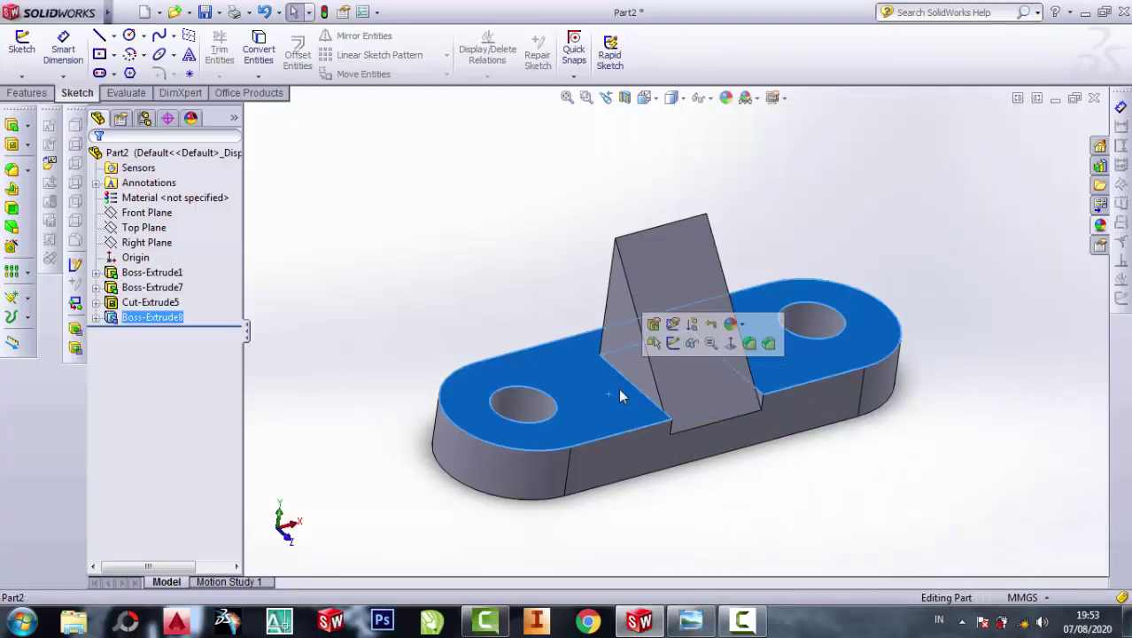
pyautogui.click(732, 347)
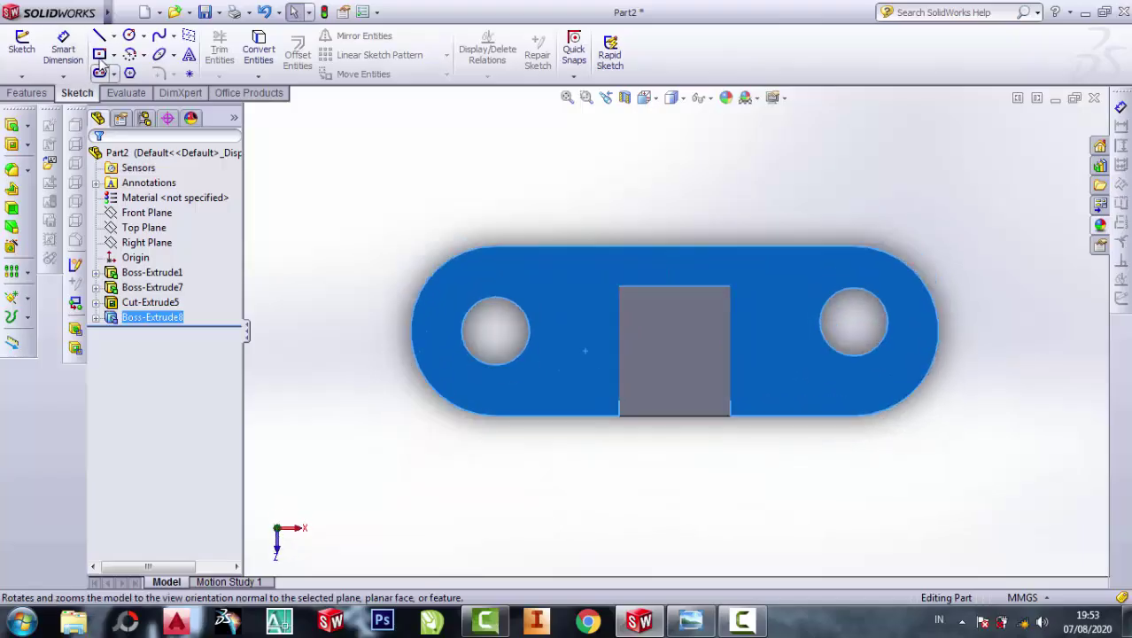
pyautogui.click(99, 55)
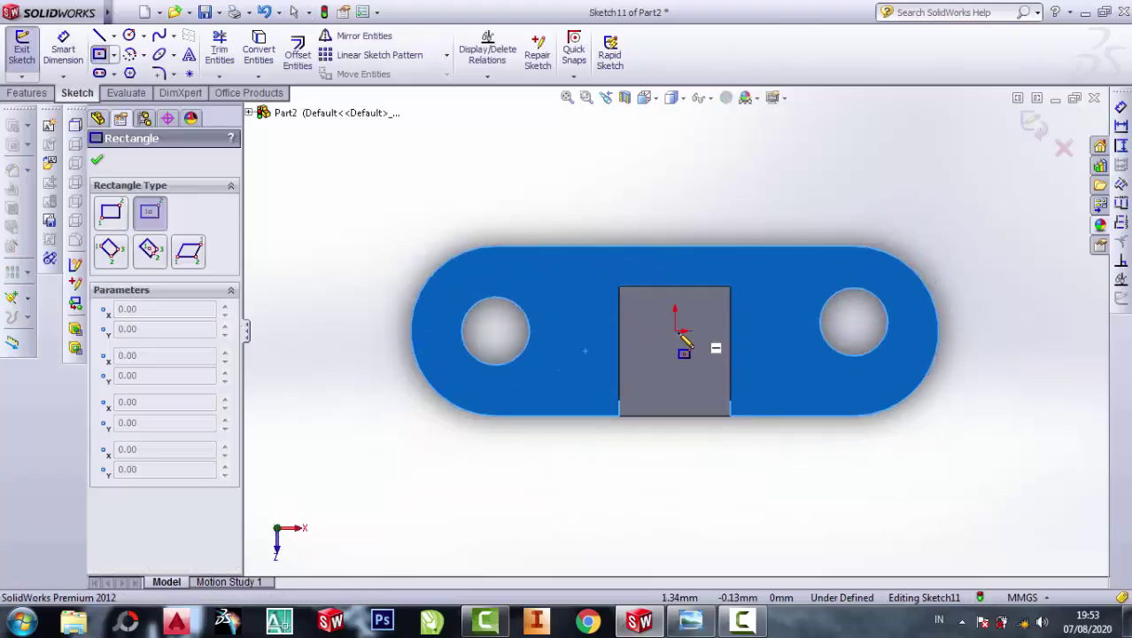
pyautogui.click(675, 330)
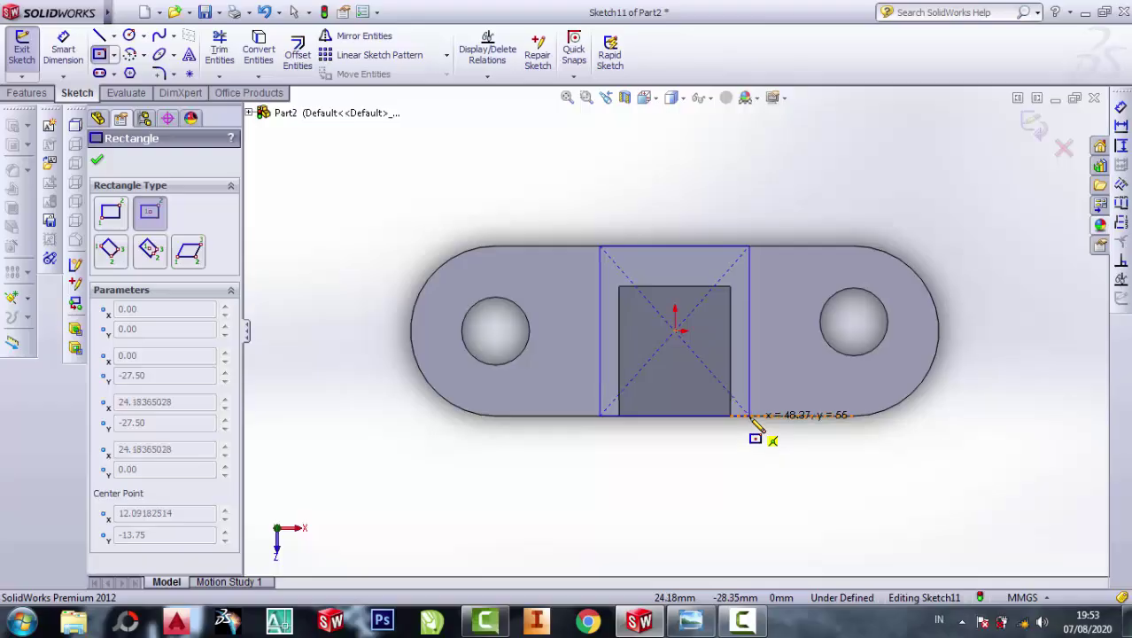
pyautogui.click(752, 423)
# Check the reference drawing and dimension the rectangle's top edge to 64 mm.
pyautogui.click(691, 620)
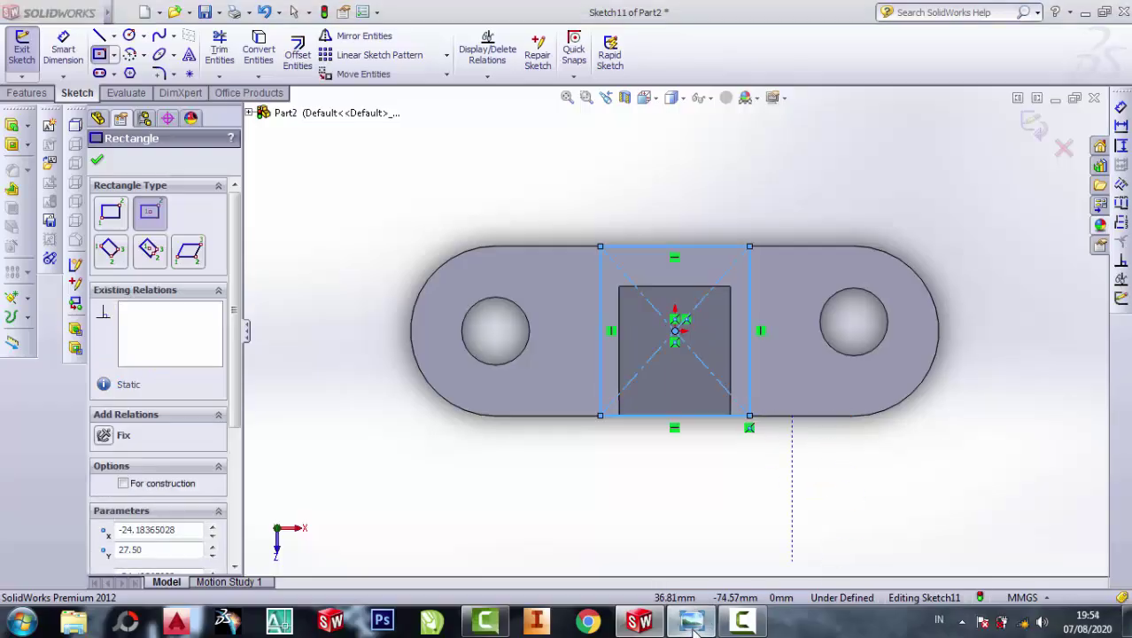
pyautogui.scroll(1, 782, 388)
pyautogui.scroll(1, 733, 228)
pyautogui.scroll(1, 793, 174)
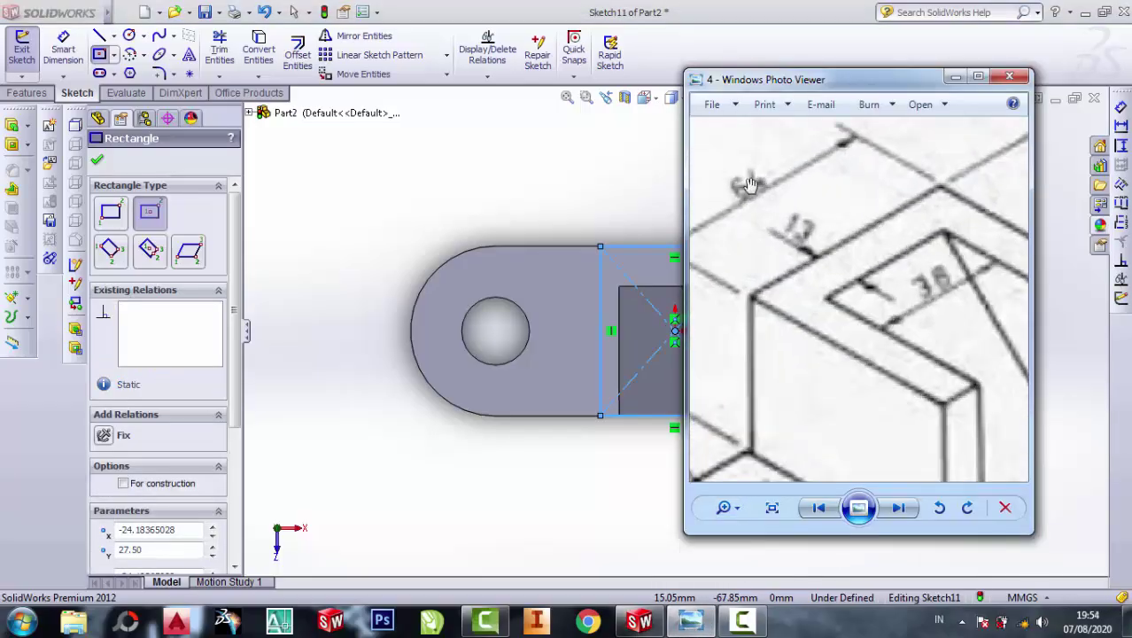
pyautogui.click(950, 76)
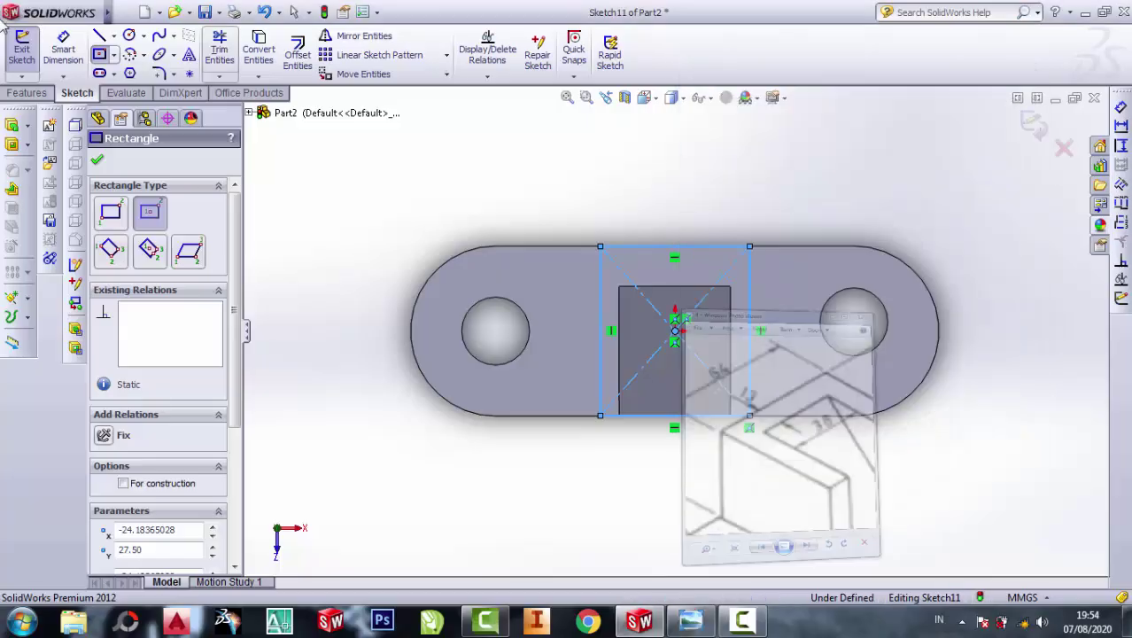
pyautogui.click(63, 49)
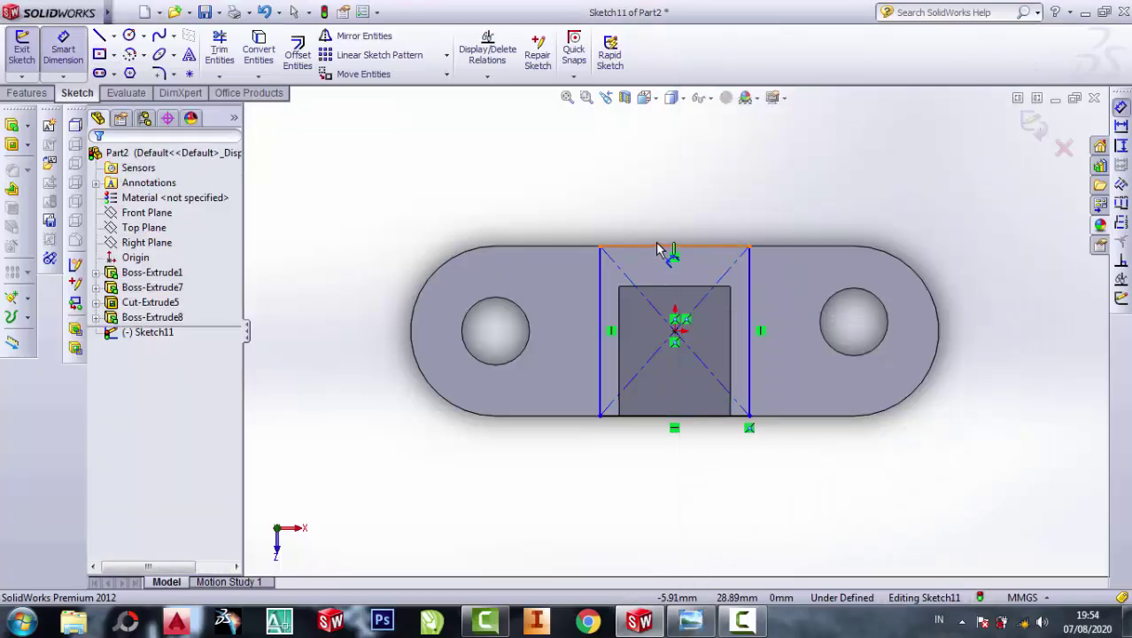
pyautogui.click(658, 249)
pyautogui.click(663, 178)
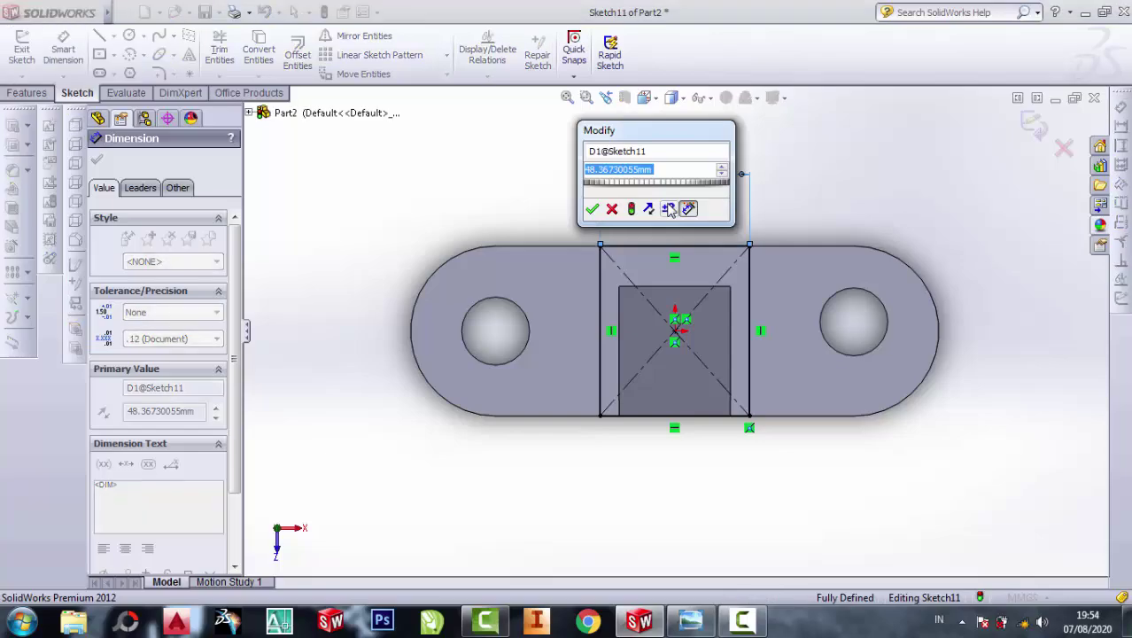
pyautogui.write('64')
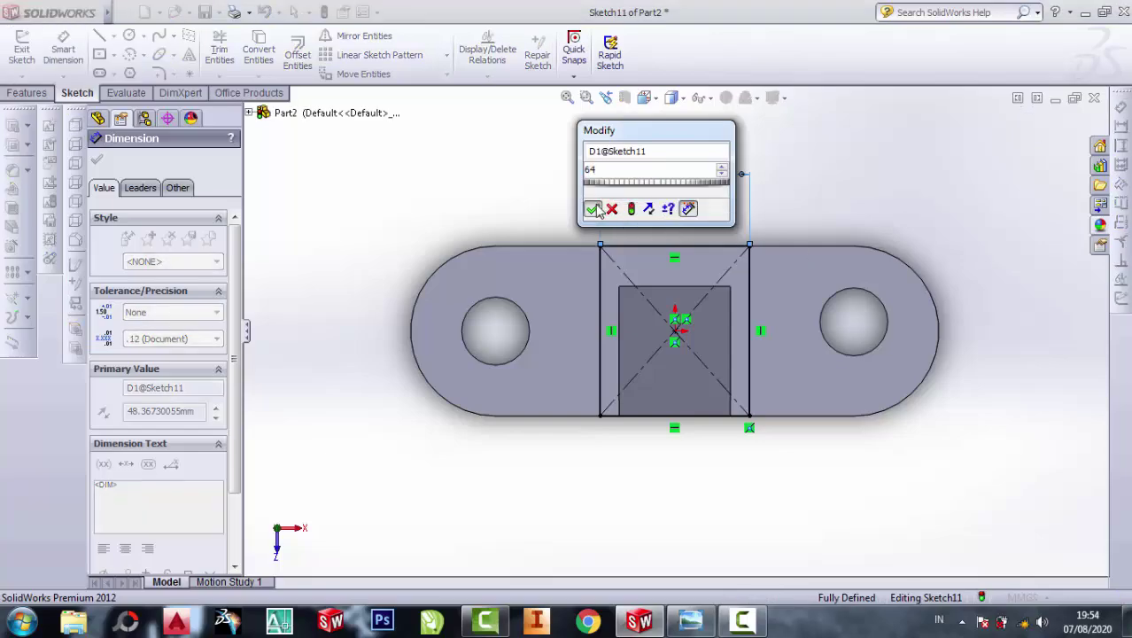
pyautogui.click(592, 209)
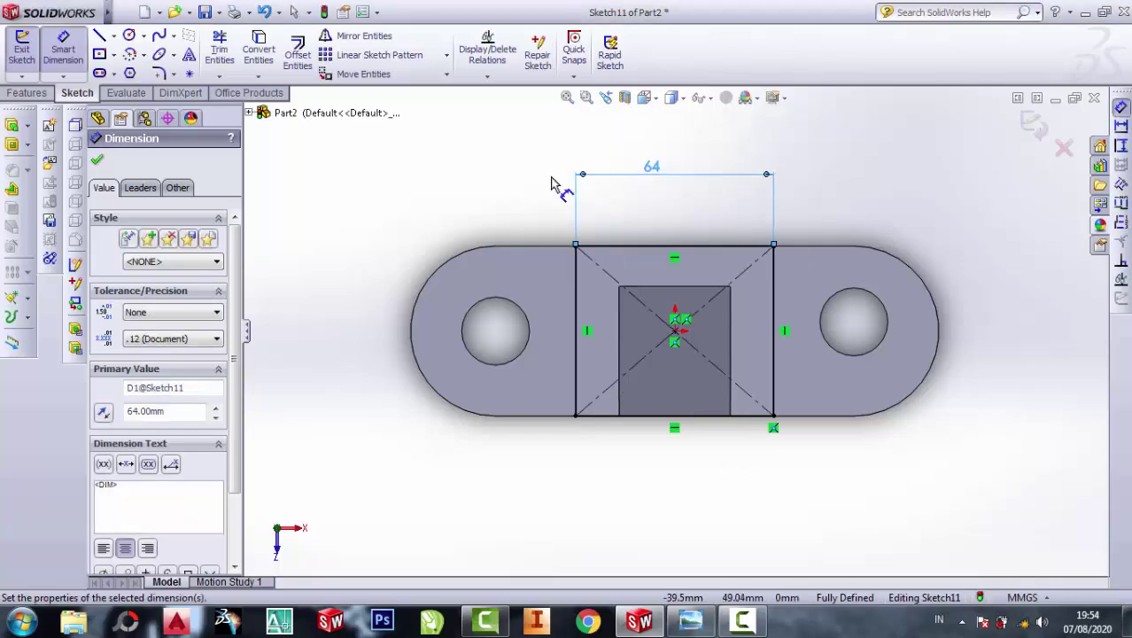
# Attempt a trim of the bottom sketch line, then cancel an empty Convert Entities.
pyautogui.click(222, 58)
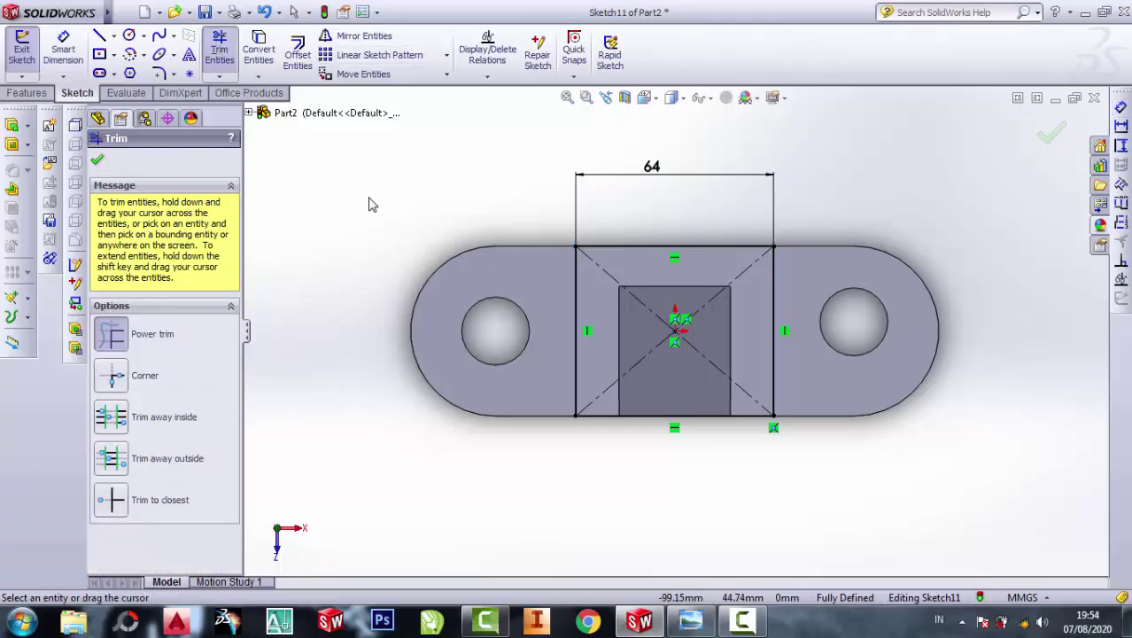
pyautogui.moveTo(698, 429)
pyautogui.mouseDown()
pyautogui.moveTo(668, 409)
pyautogui.moveTo(779, 517)
pyautogui.mouseUp()
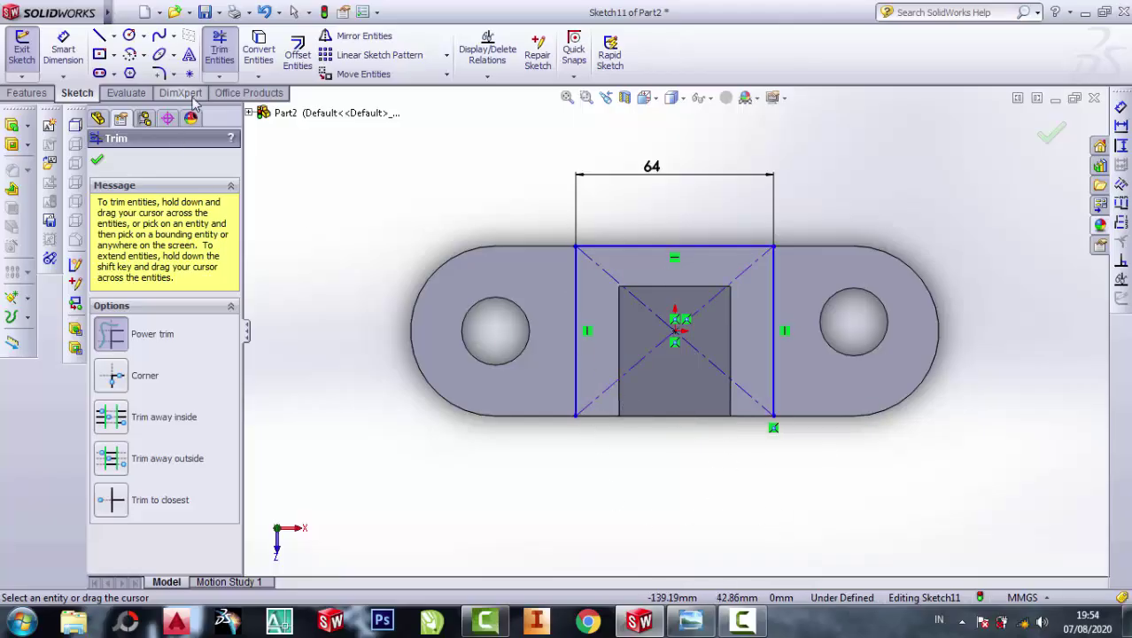
pyautogui.click(98, 163)
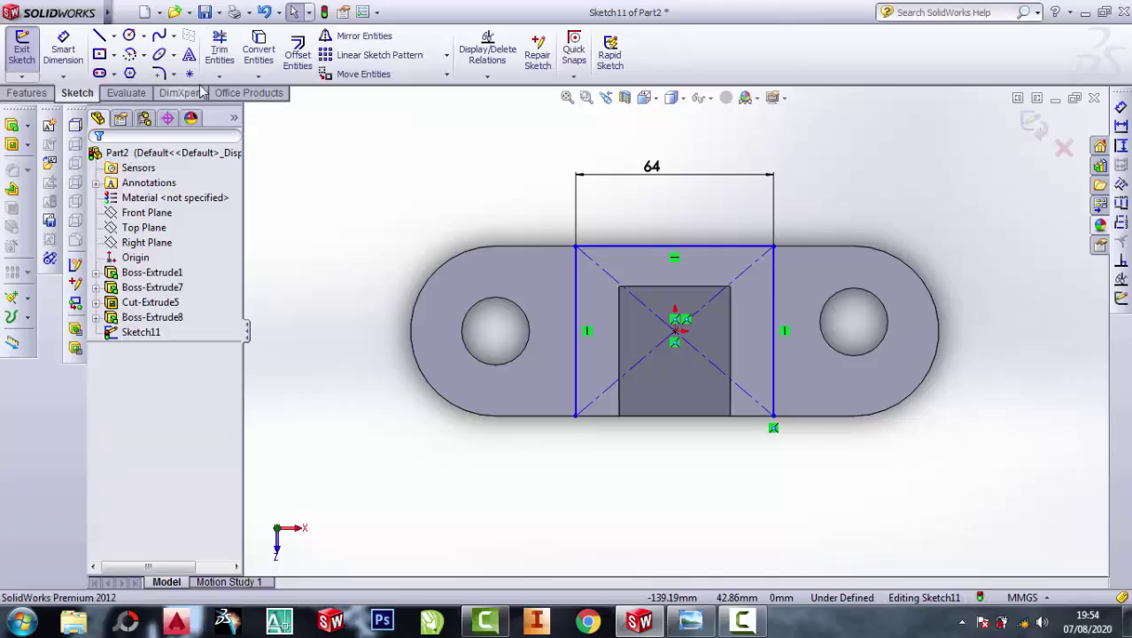
pyautogui.click(268, 51)
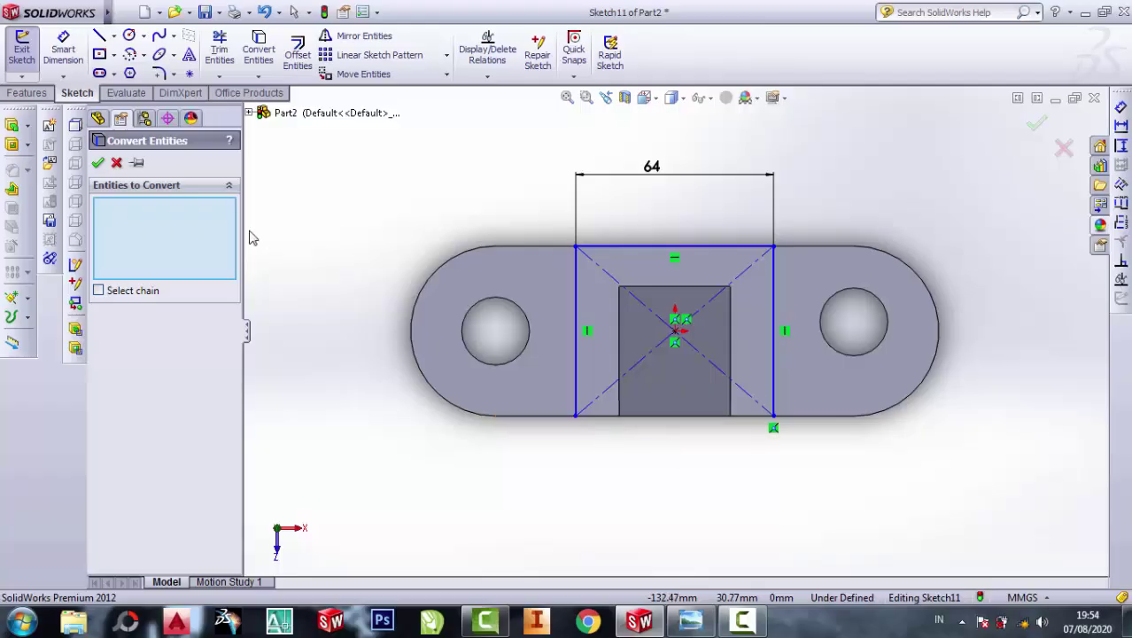
pyautogui.click(117, 164)
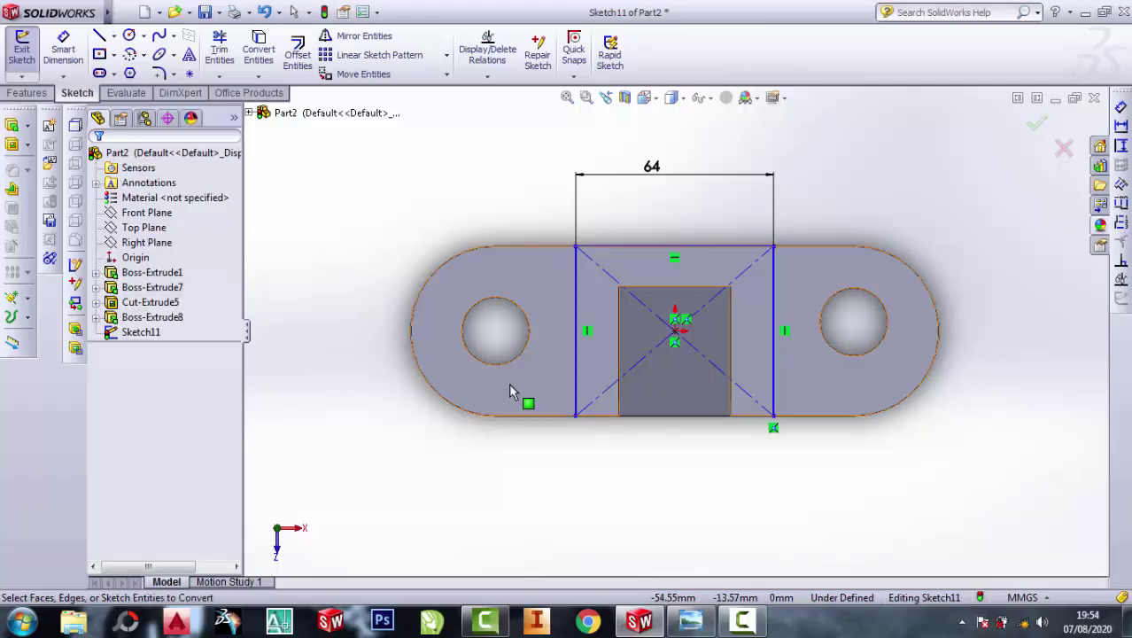
# Convert the plate's bottom edge and the pocket's right, lower-right, top, left and bottom edges.
pyautogui.click(595, 414)
pyautogui.click(259, 48)
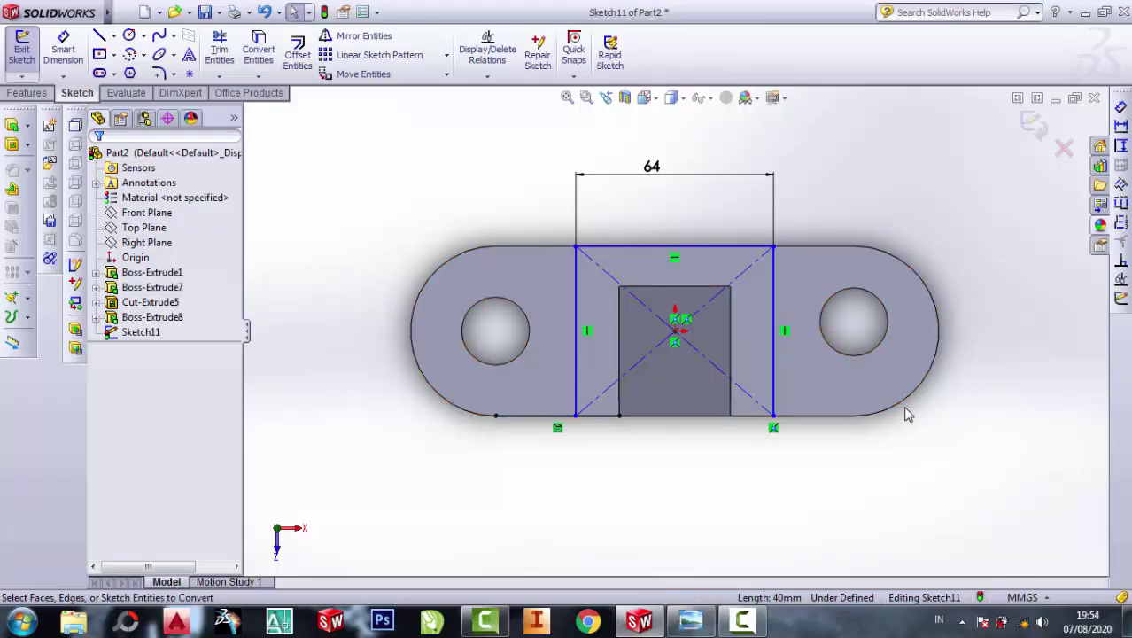
pyautogui.click(751, 421)
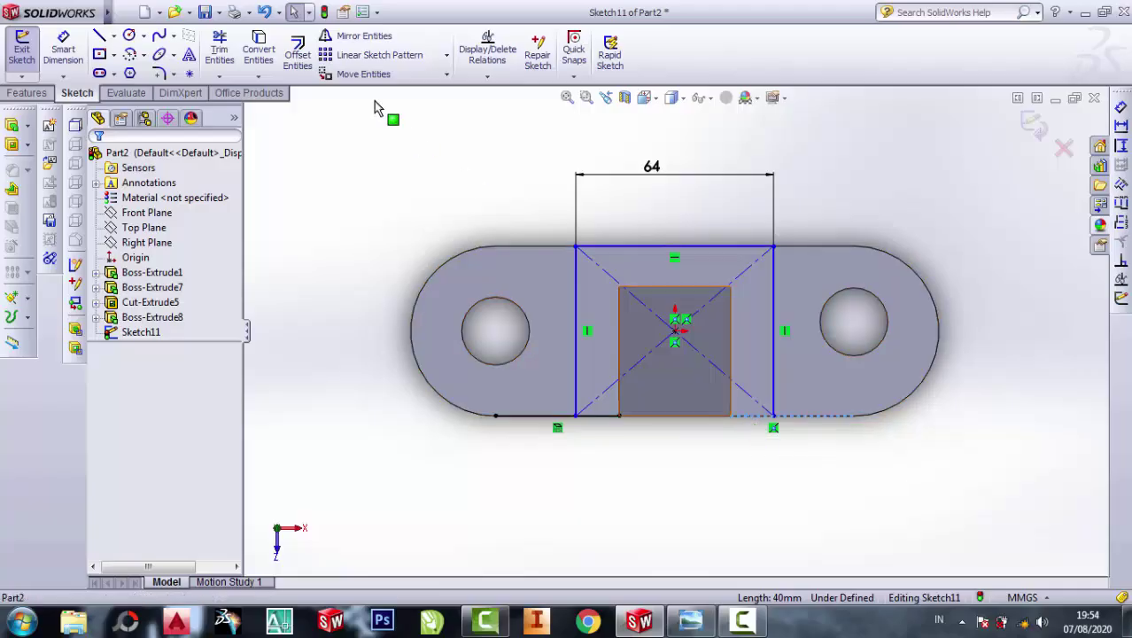
pyautogui.click(274, 72)
pyautogui.click(732, 335)
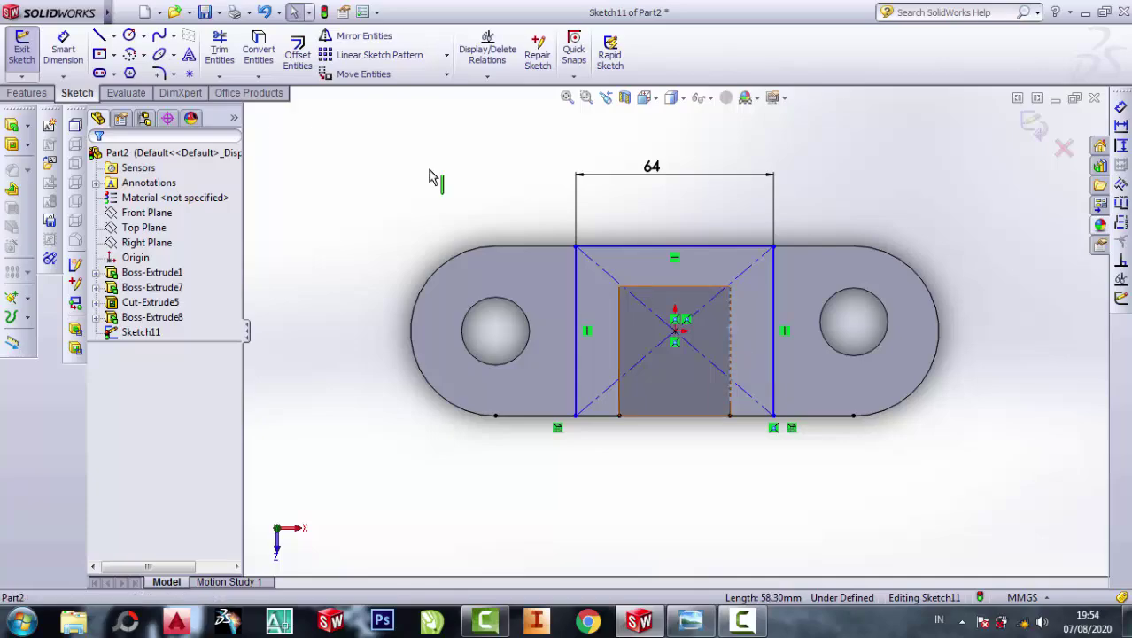
pyautogui.click(258, 49)
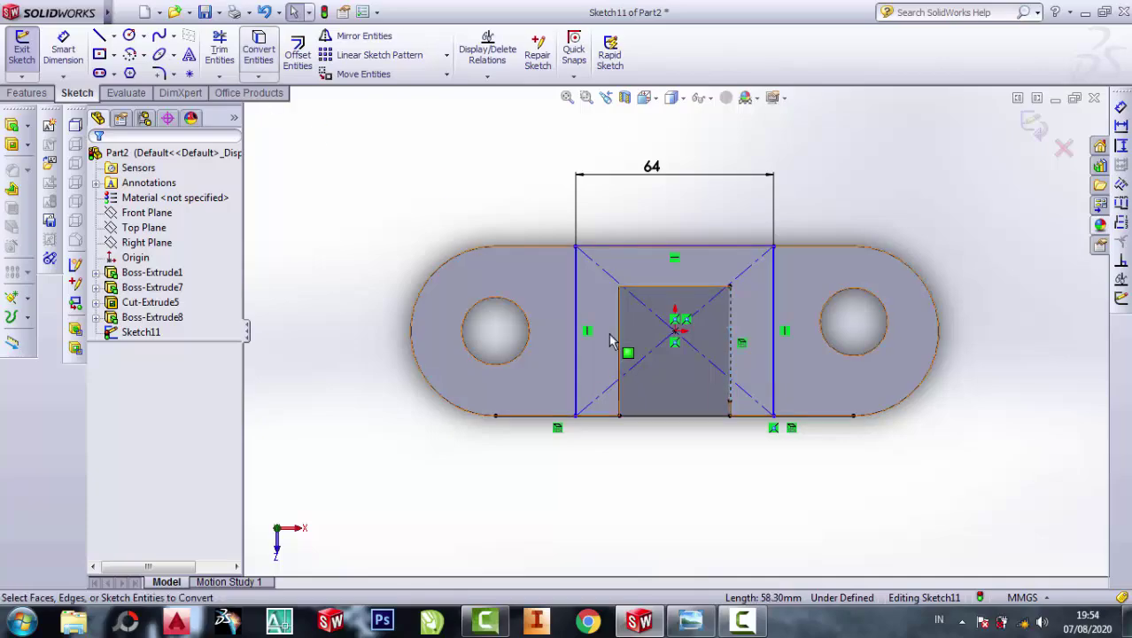
pyautogui.click(731, 411)
pyautogui.click(259, 48)
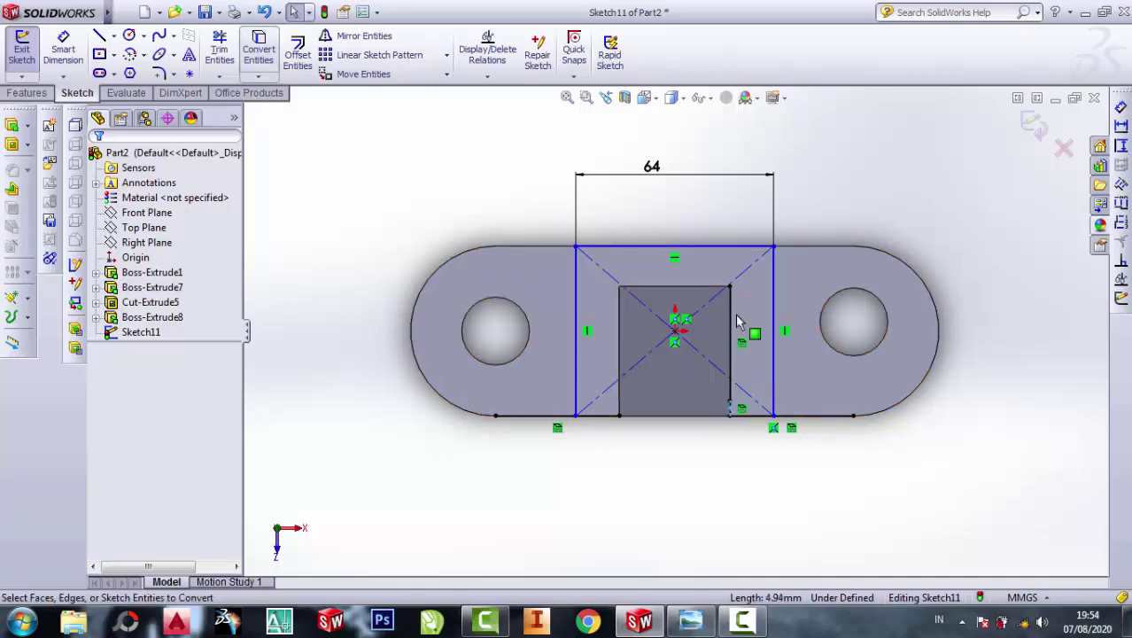
pyautogui.click(682, 288)
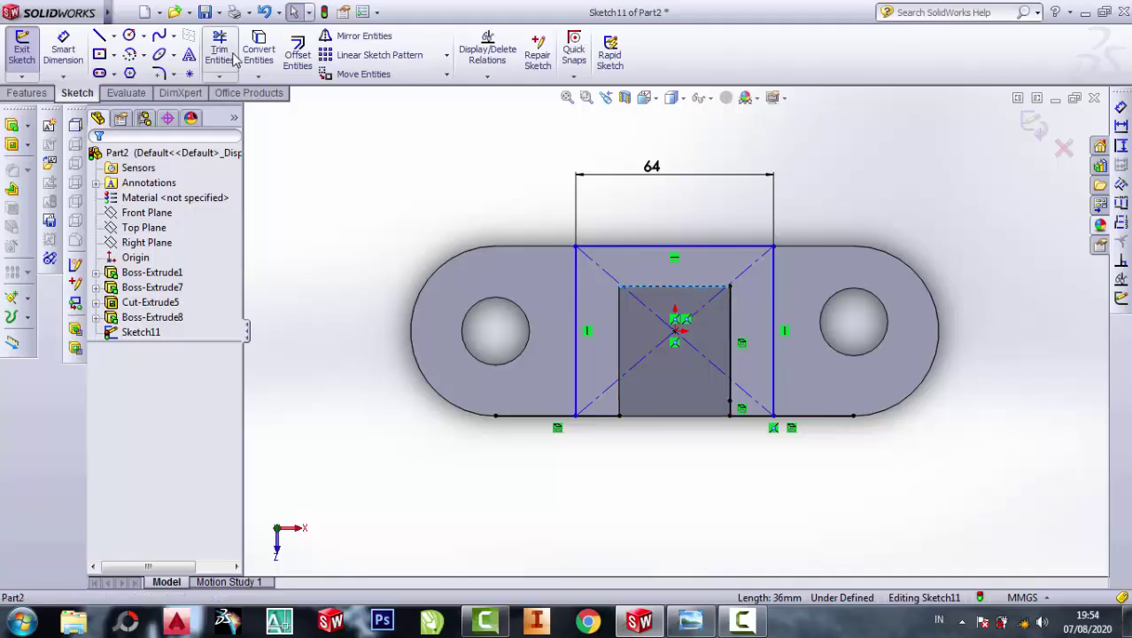
pyautogui.click(259, 49)
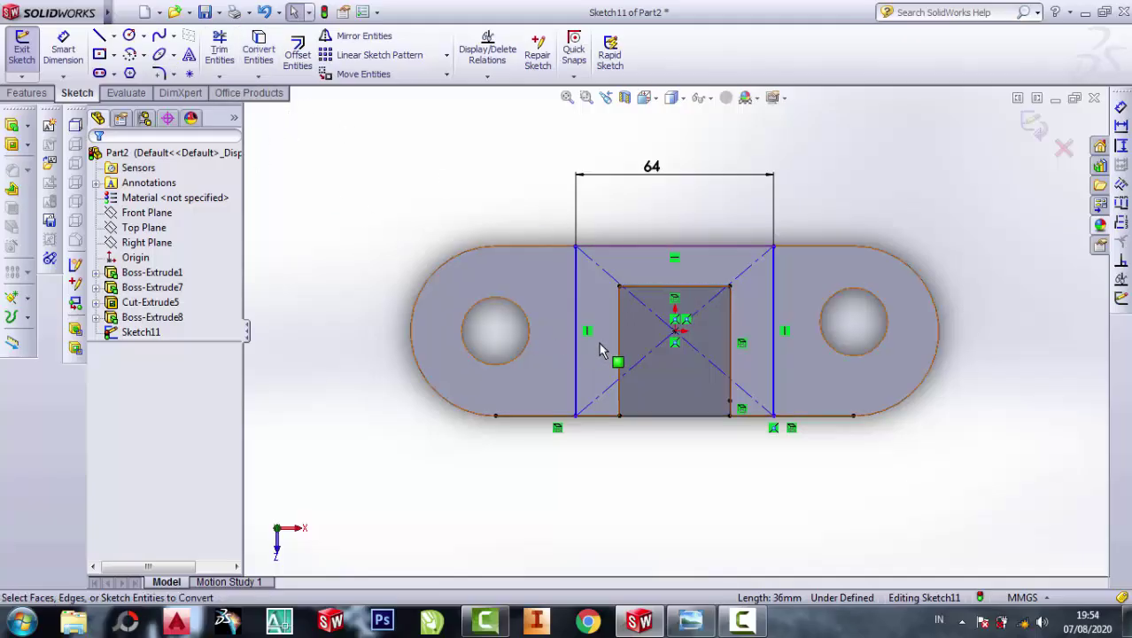
pyautogui.click(618, 353)
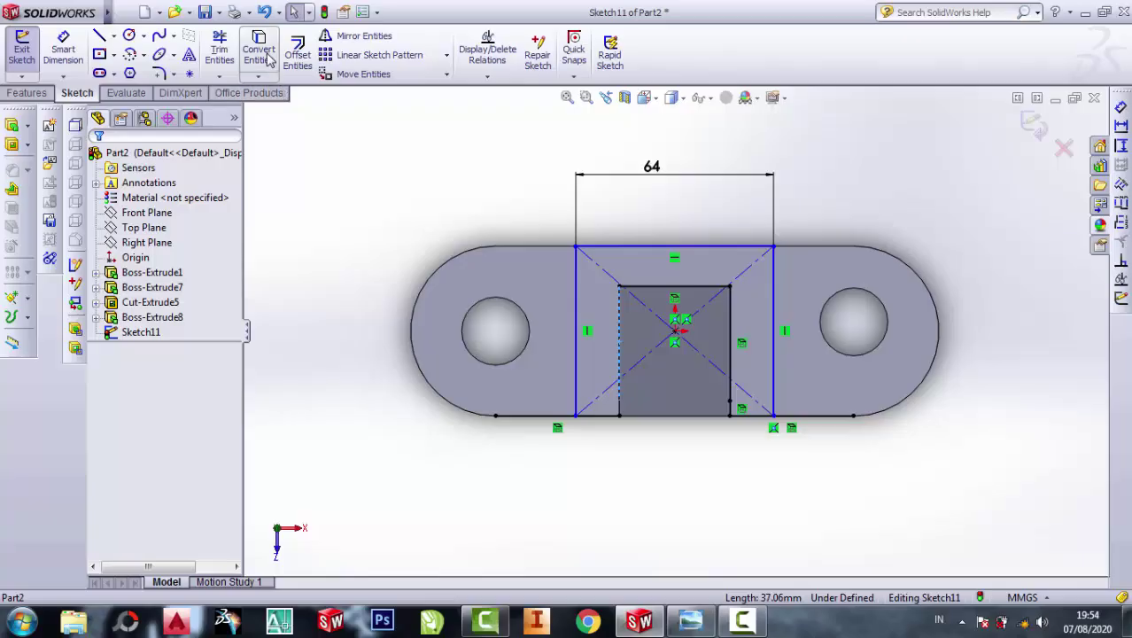
pyautogui.click(259, 49)
pyautogui.click(622, 414)
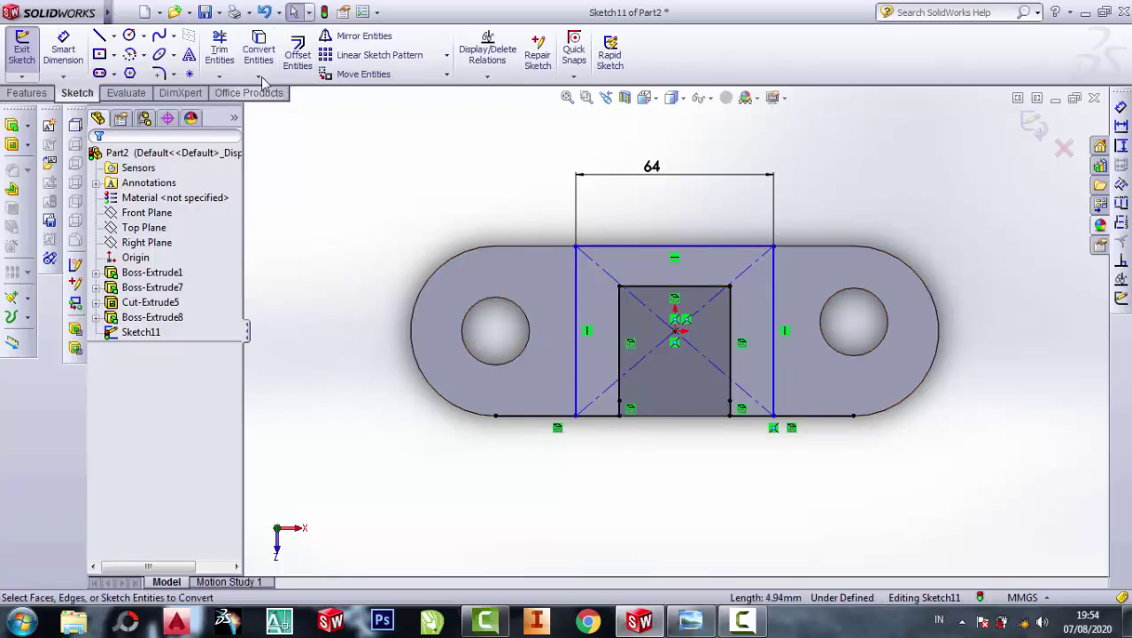
# Trim away the extra bottom line beneath the pocket.
pyautogui.click(219, 48)
pyautogui.moveTo(523, 409); pyautogui.dragTo(727, 461)
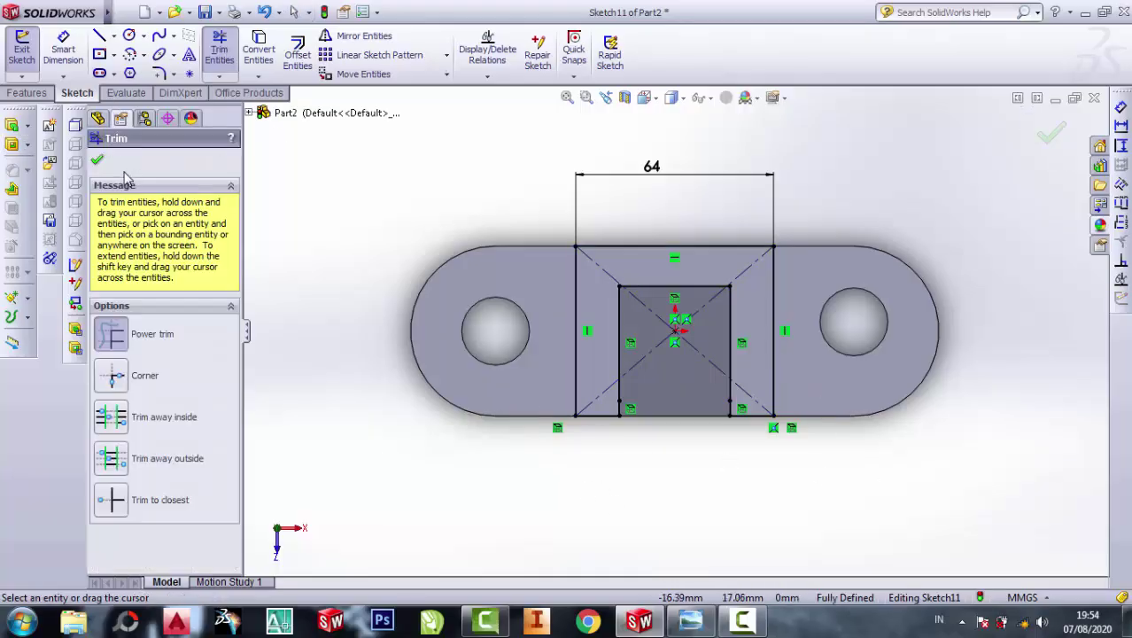
pyautogui.click(99, 162)
# Extrude the U-shaped profile upward to a height of 45 mm.
pyautogui.click(11, 132)
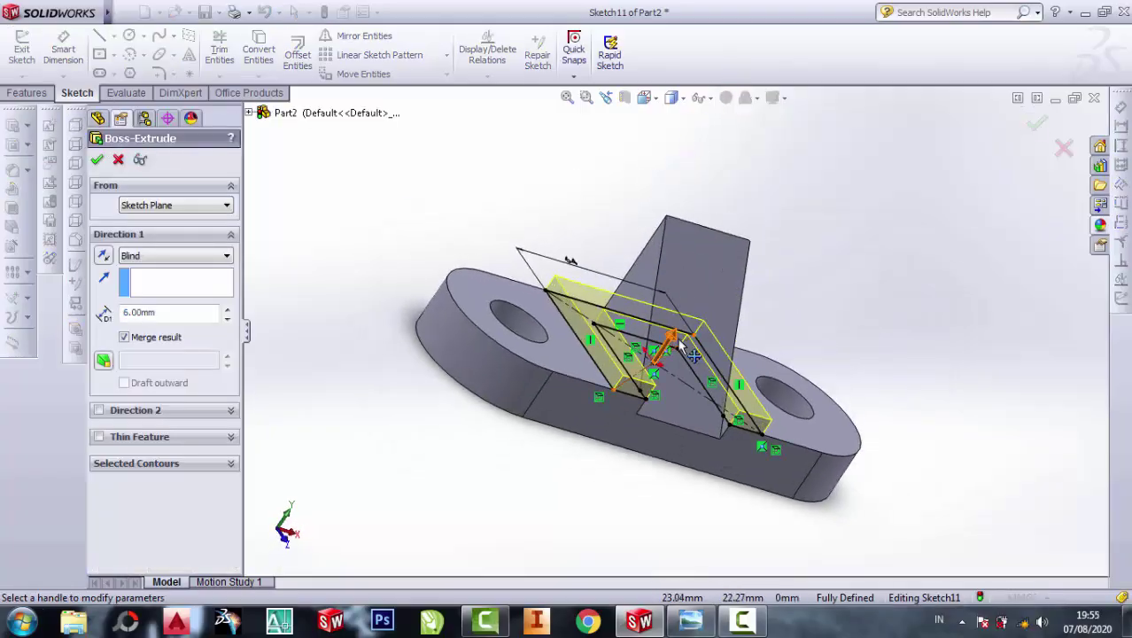
pyautogui.moveTo(681, 341)
pyautogui.mouseDown()
pyautogui.moveTo(695, 248)
pyautogui.moveTo(699, 257)
pyautogui.mouseUp()
pyautogui.moveTo(700, 256)
pyautogui.mouseDown(button='middle')
pyautogui.moveTo(642, 146)
pyautogui.moveTo(687, 136)
pyautogui.mouseUp(button='middle')
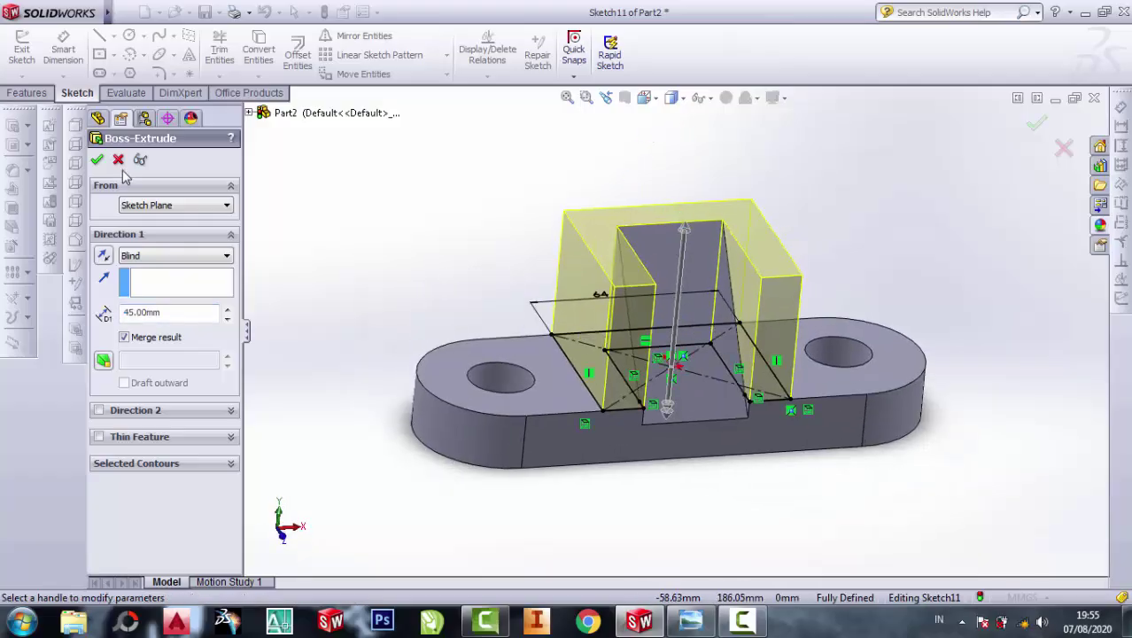
pyautogui.click(96, 161)
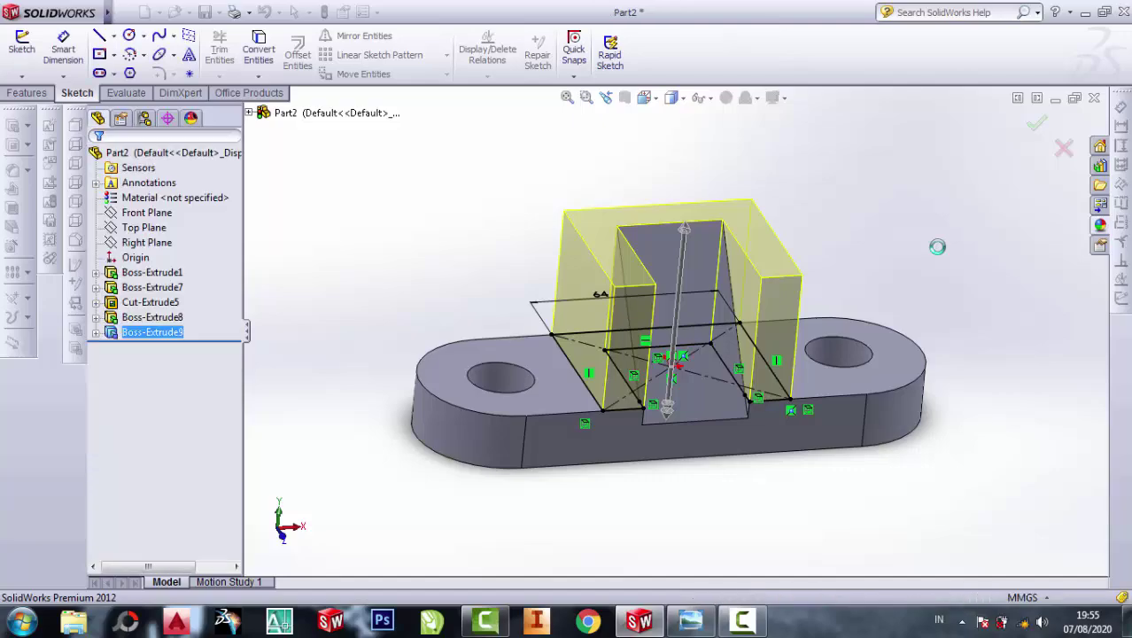
# Switch to isometric view with Ctrl+7 and apply the grey studio backdrop scene.
pyautogui.moveTo(877, 236)
pyautogui.mouseDown(button='middle')
pyautogui.moveTo(804, 240)
pyautogui.moveTo(889, 252)
pyautogui.moveTo(842, 259)
pyautogui.mouseUp(button='middle')
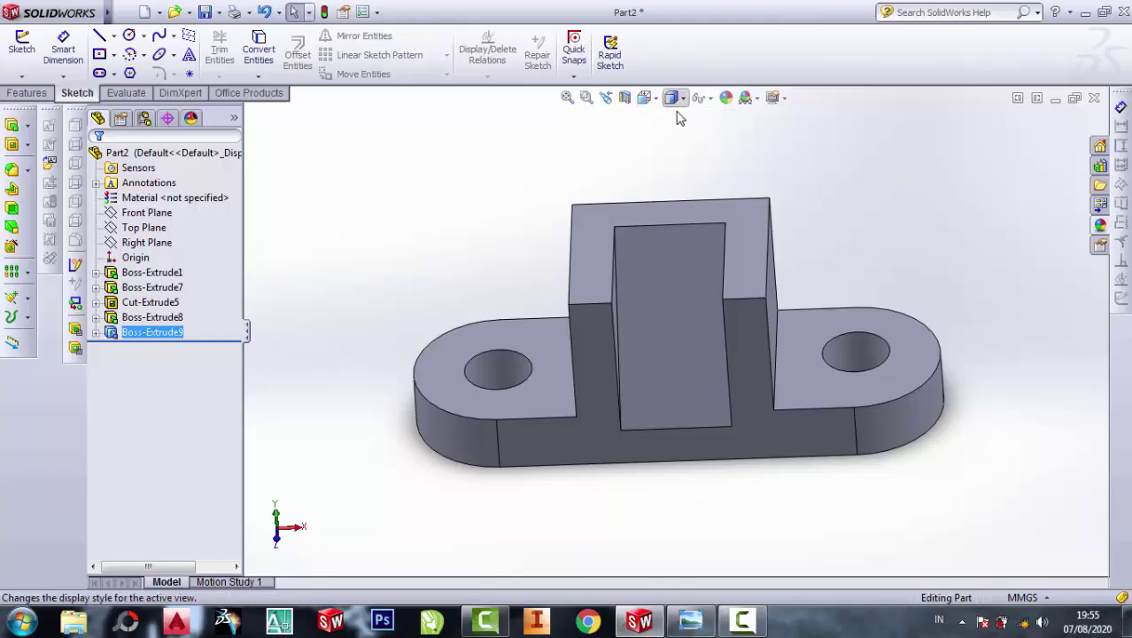
pyautogui.hotkey('ctrl', '7')
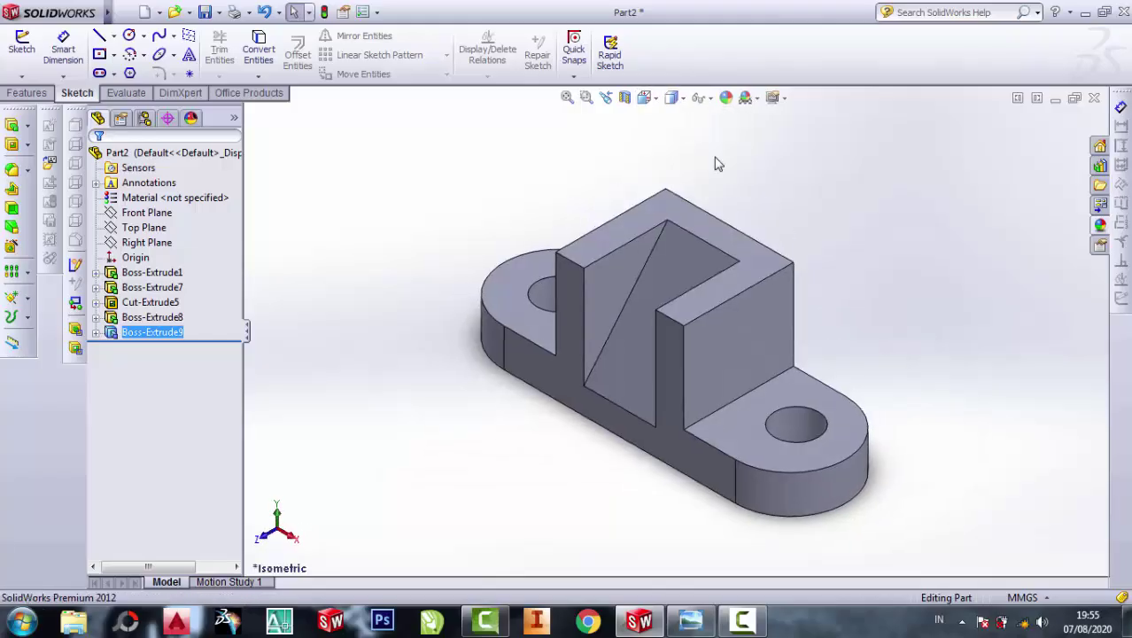
pyautogui.click(758, 97)
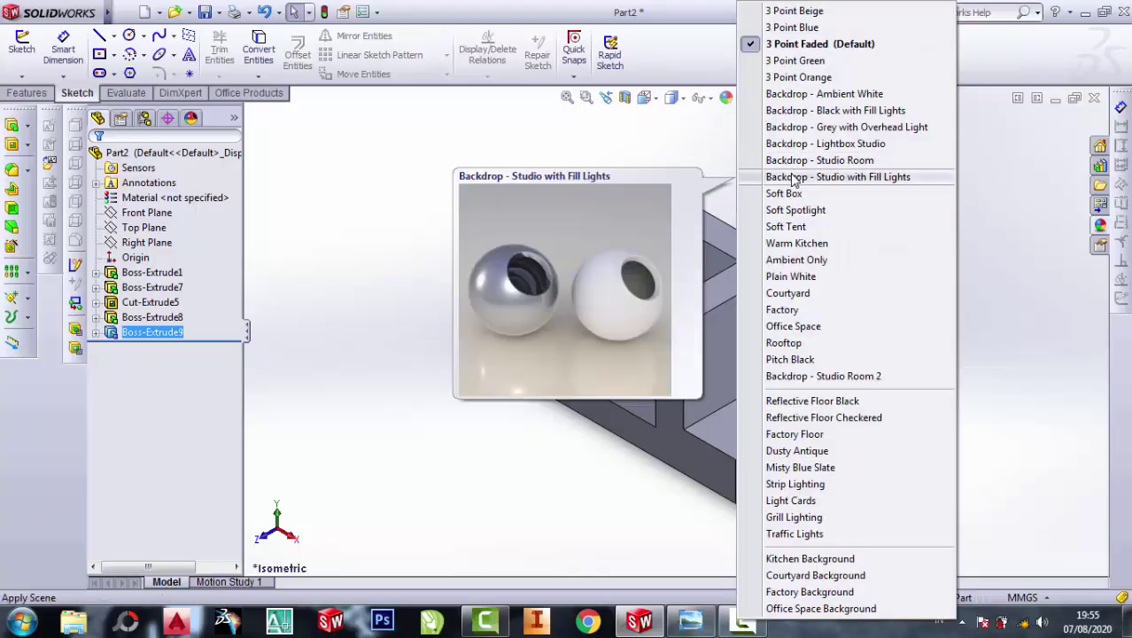
pyautogui.click(793, 163)
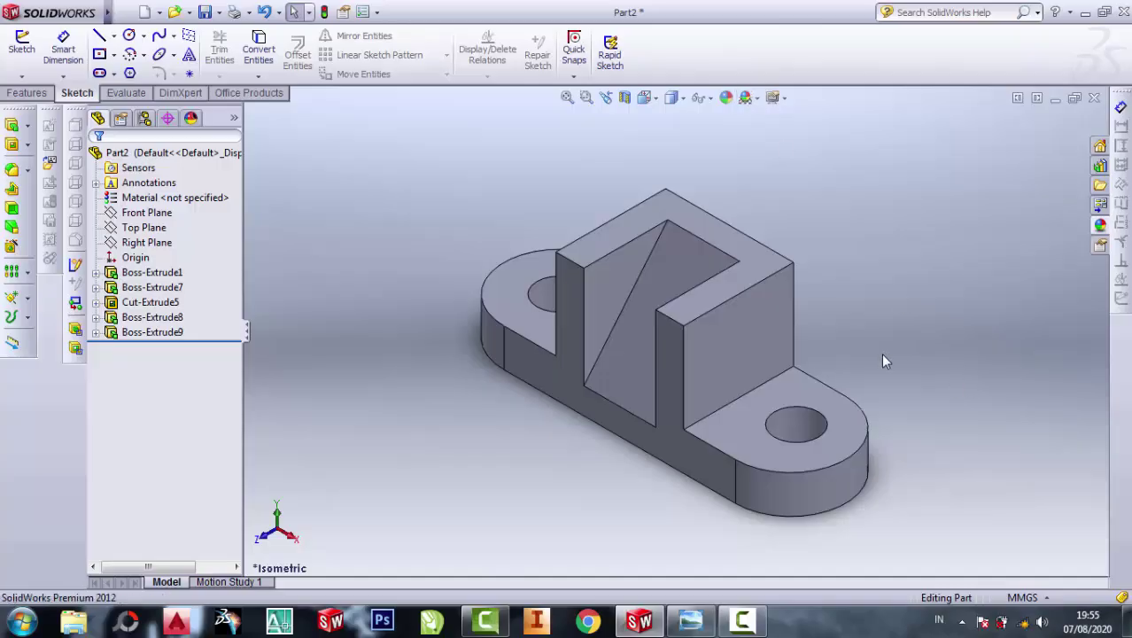
pyautogui.moveTo(883, 360); pyautogui.dragTo(884, 348, button='middle')
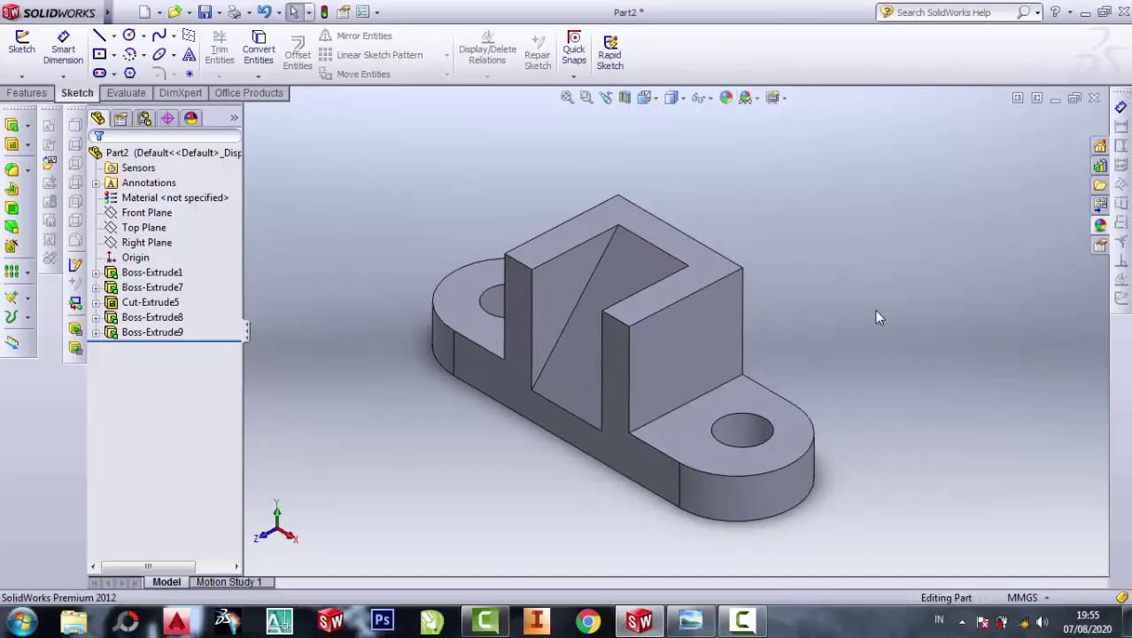
pyautogui.scroll(-2, 809, 386)
pyautogui.scroll(1, 809, 389)
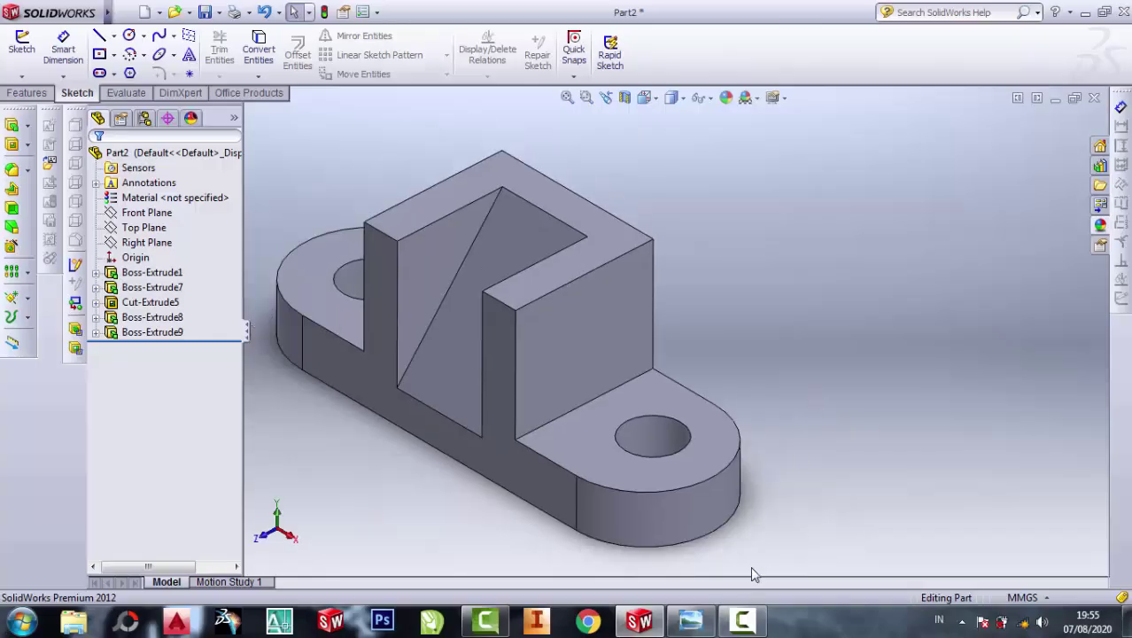
# Restore the reference drawing, zoom out, and move its window to the right.
pyautogui.click(691, 620)
pyautogui.scroll(-3, 875, 310)
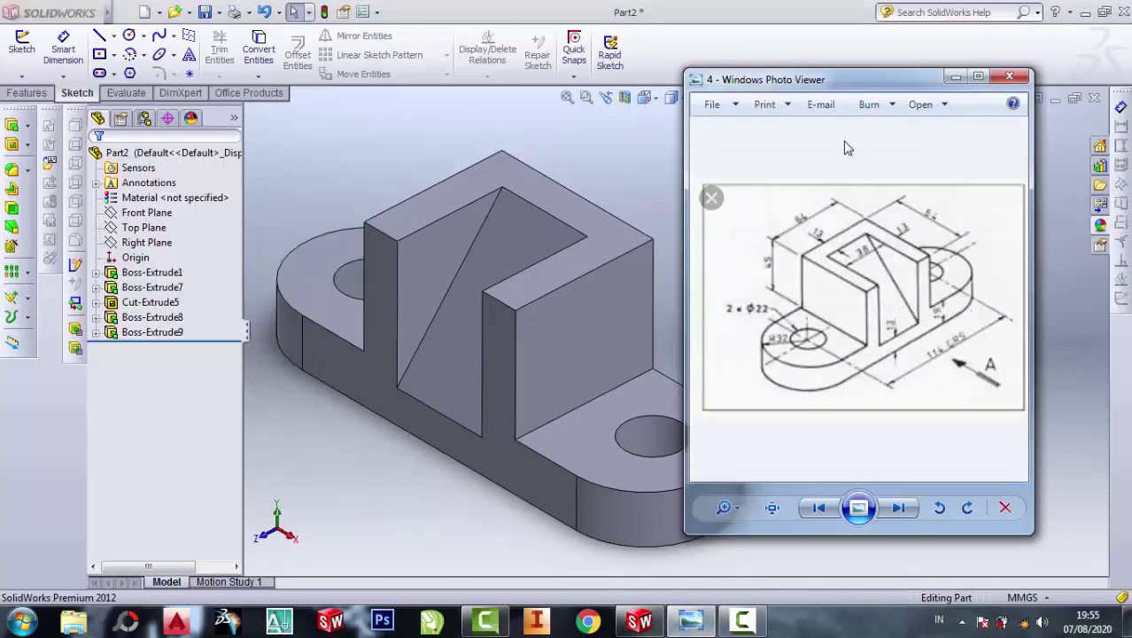
pyautogui.moveTo(844, 81); pyautogui.dragTo(922, 89)
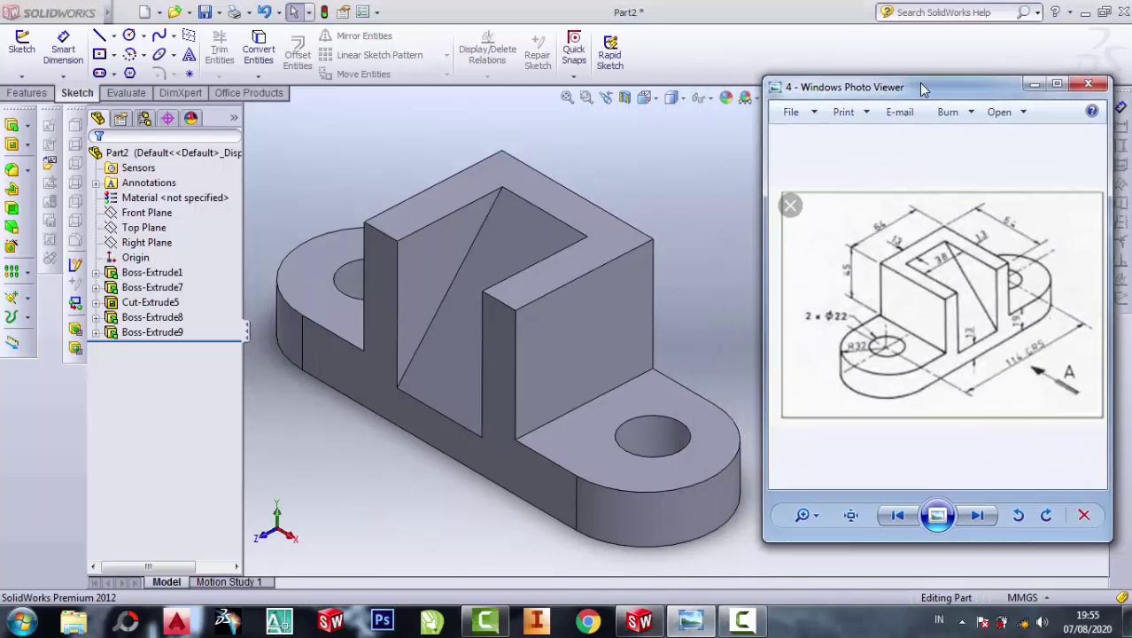